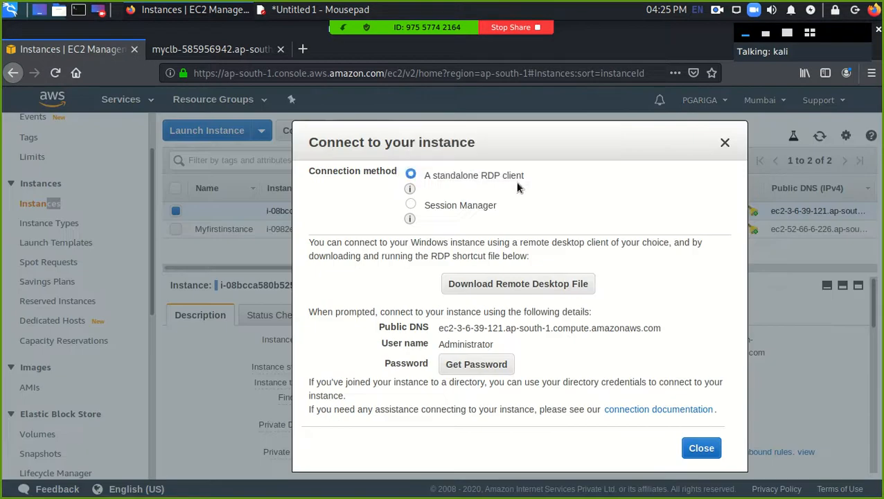
Close the Windows instance's connection dialog and try to connect to Myfirstinstance with EC2 Instance Connect as ec2-user
click(722, 143)
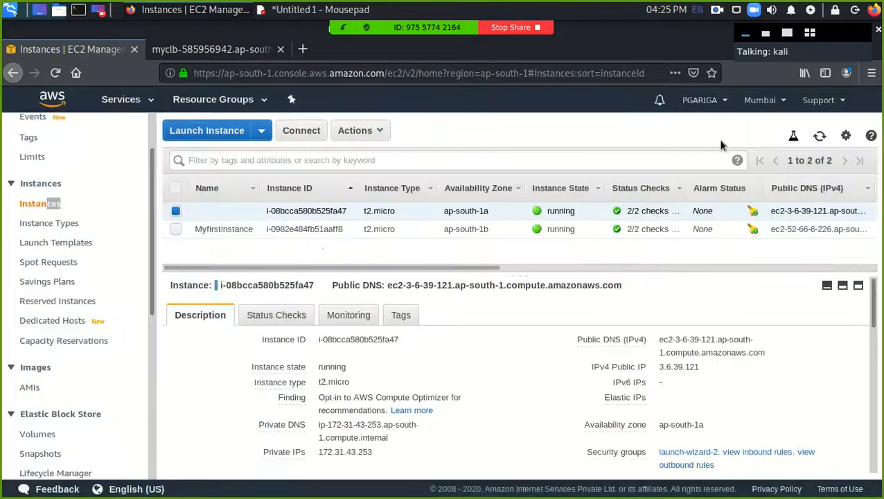
click(335, 229)
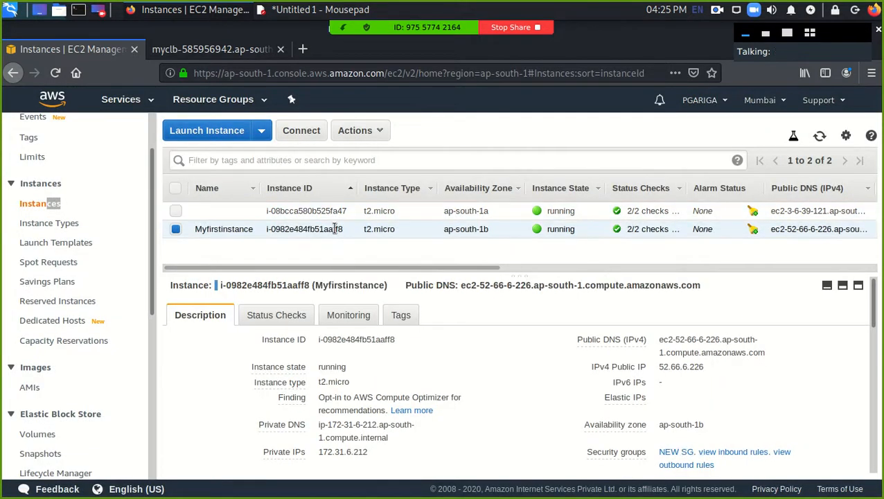
click(303, 131)
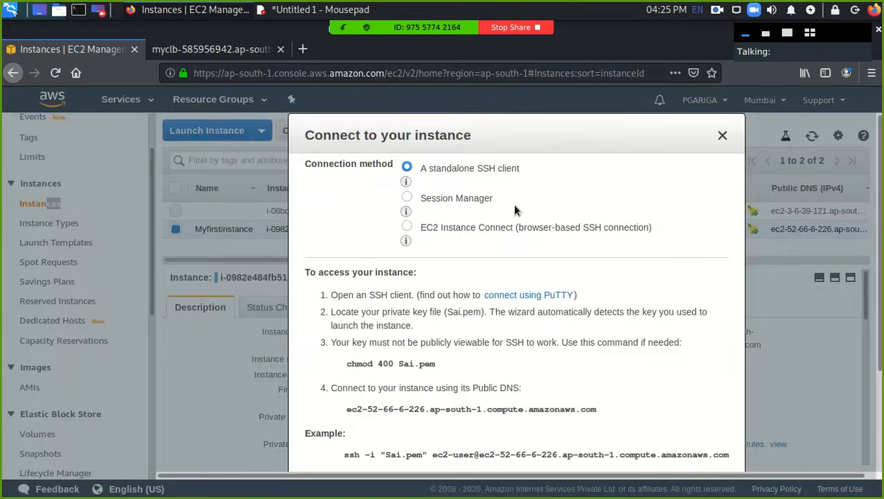
click(466, 233)
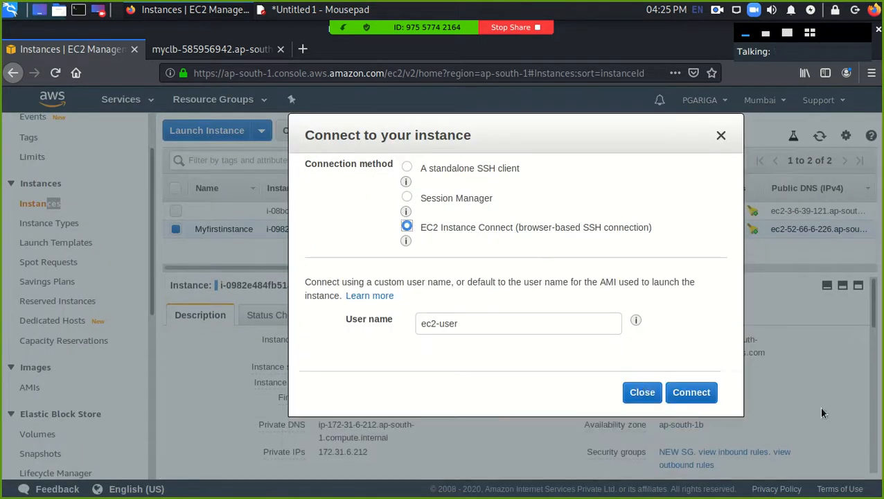
click(698, 395)
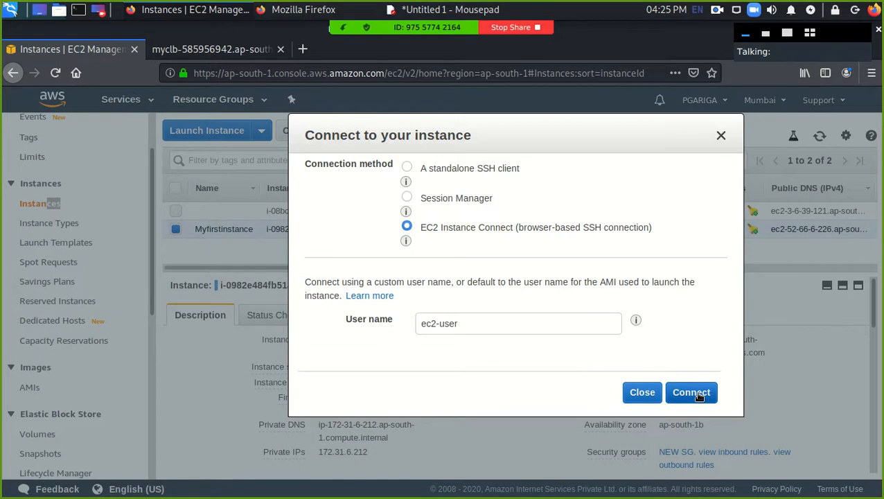
click(280, 10)
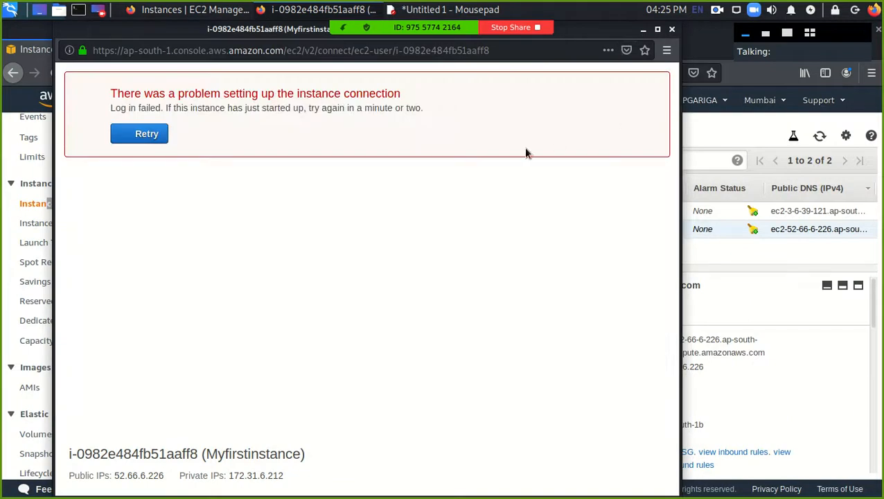
click(671, 30)
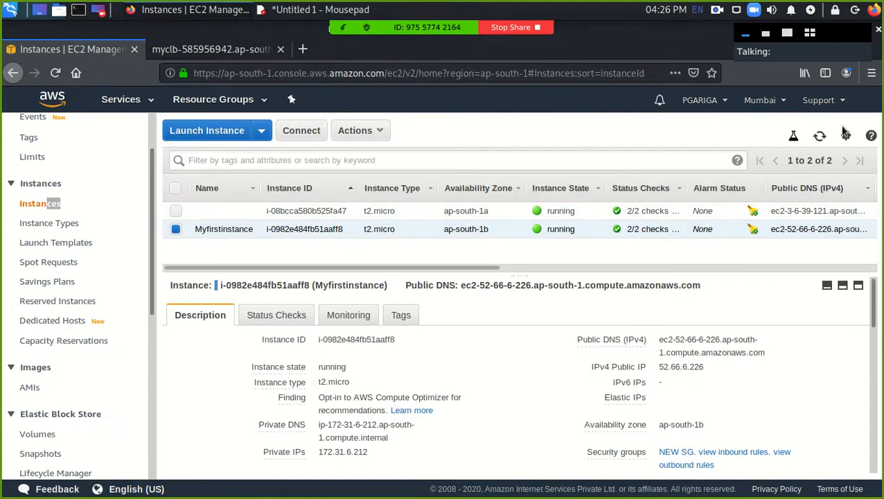
Refresh the instance list and retry the EC2 Instance Connect session to Myfirstinstance, closing the session window at the end
click(819, 136)
click(819, 136)
click(300, 130)
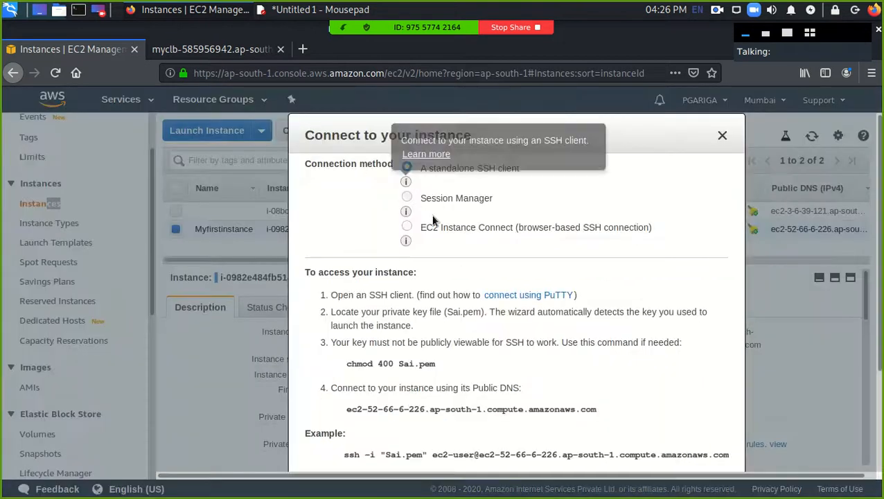
click(433, 230)
click(701, 395)
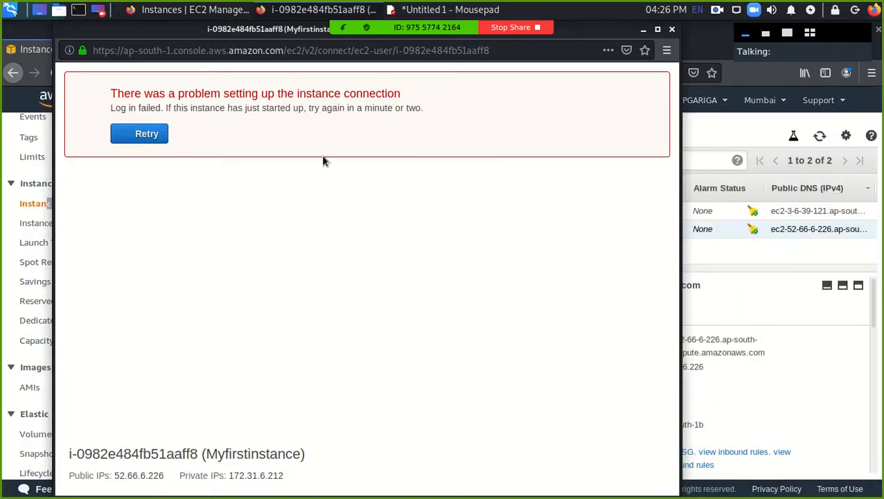
click(671, 30)
Terminate both running instances, Myfirstinstance and the unnamed one, together
click(175, 210)
click(365, 130)
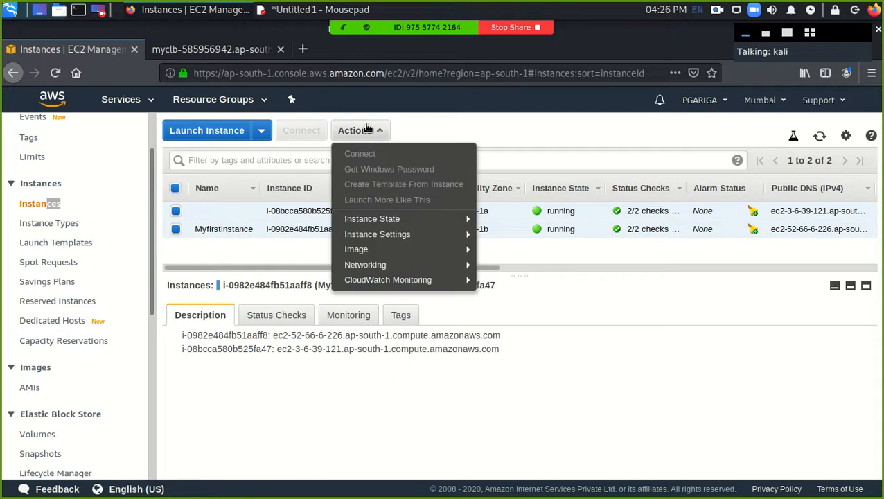
mouse_move(395, 218)
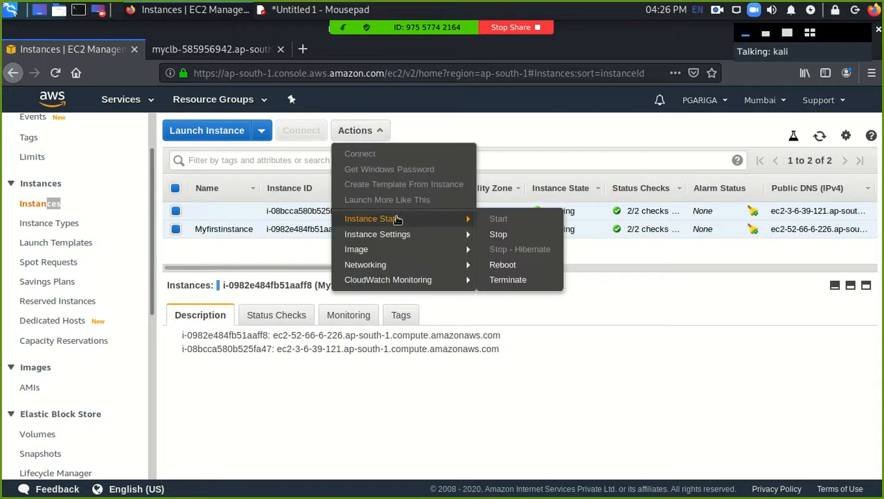
click(524, 279)
click(726, 387)
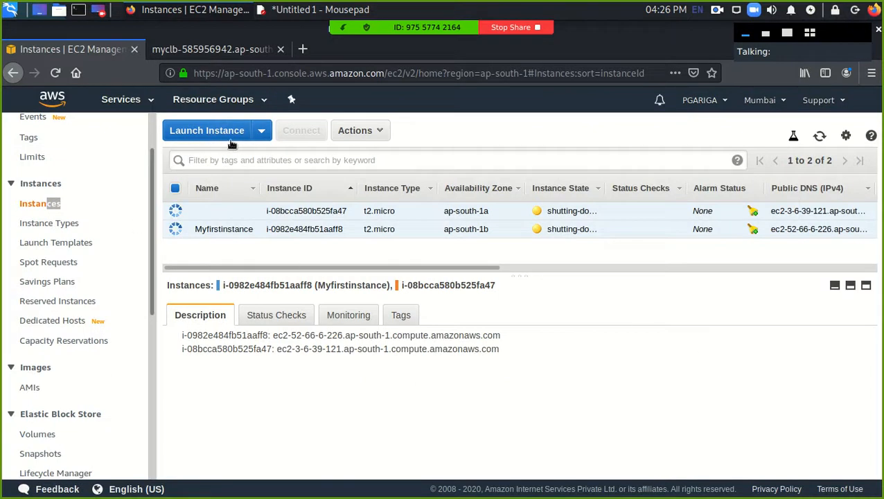
Start launching an instance from Amazon Linux AMI 2018.03.0 with the t2.micro type and proceed to the instance details
click(229, 138)
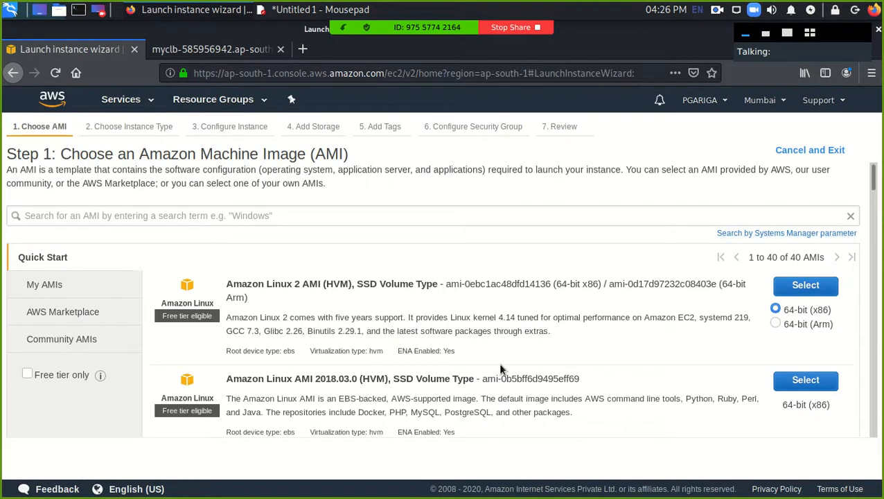
scroll(449, 325, down, 3)
click(814, 288)
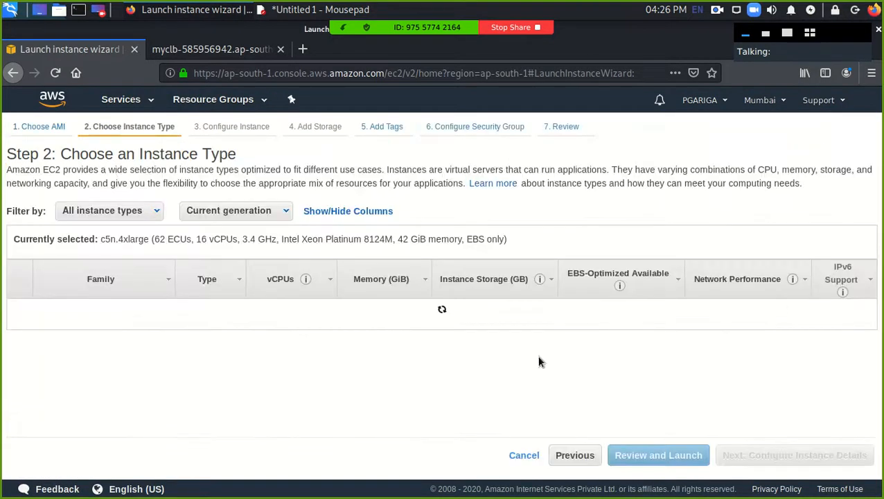
click(754, 459)
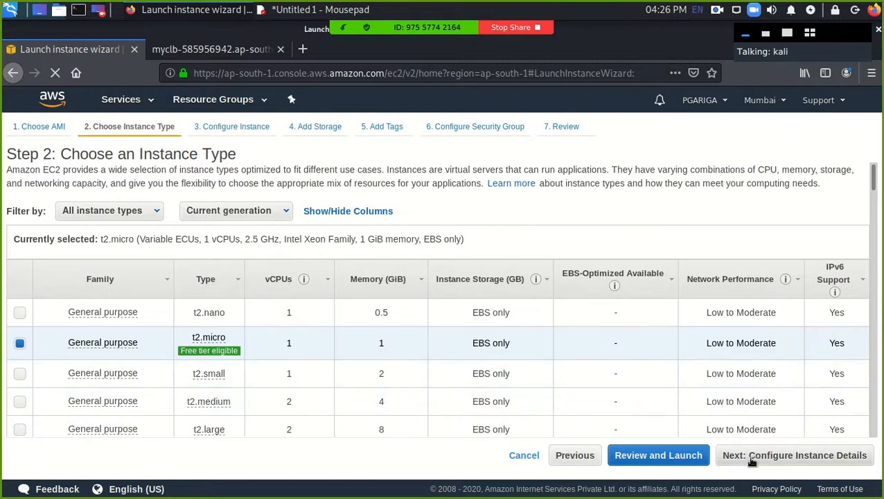
Set the number of instances to 2 and proceed to the security group configuration with default storage and no tags
double_click(237, 211)
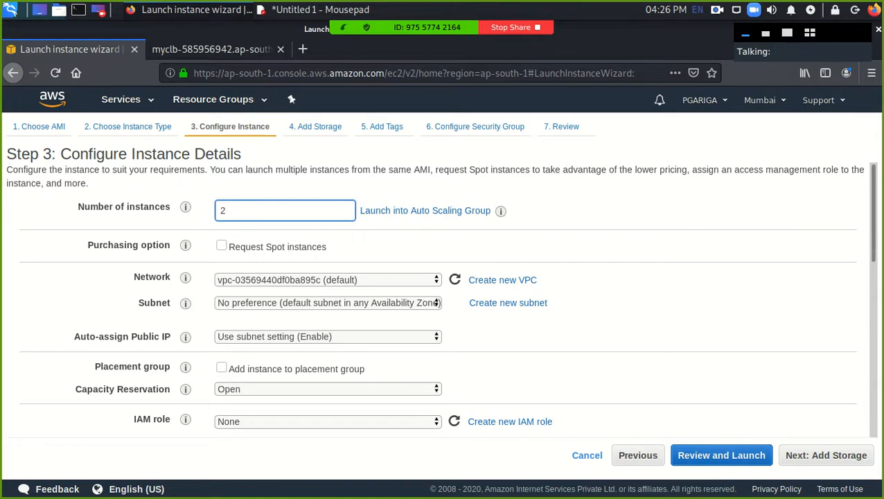
scroll(845, 302, down, 5)
scroll(845, 385, down, 5)
click(832, 454)
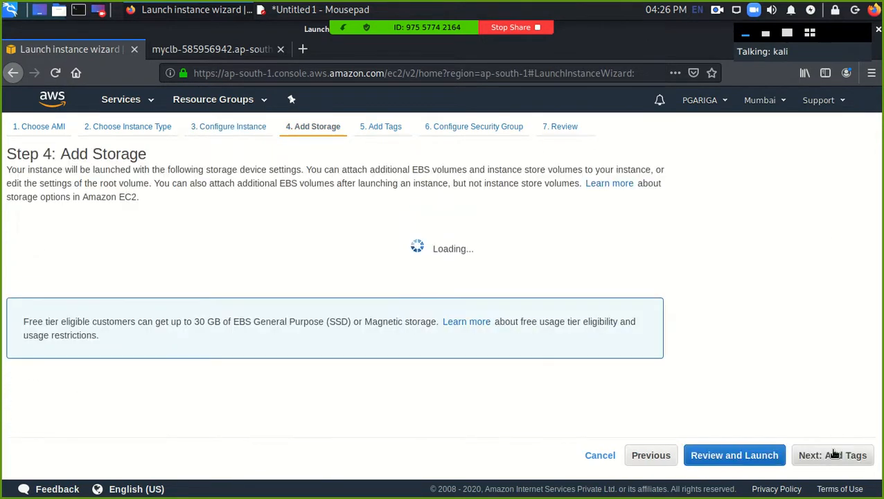
click(833, 454)
click(833, 453)
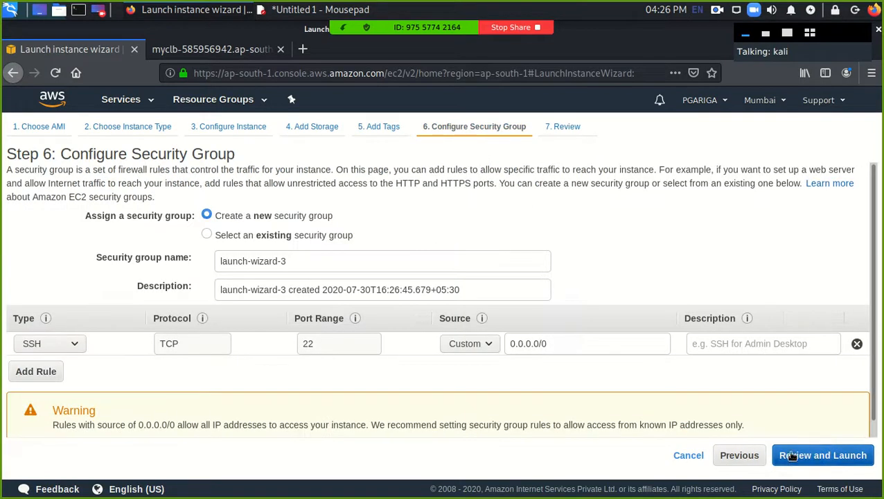
Assign the existing security group NEW SG to the instances and proceed to the launch review
click(257, 236)
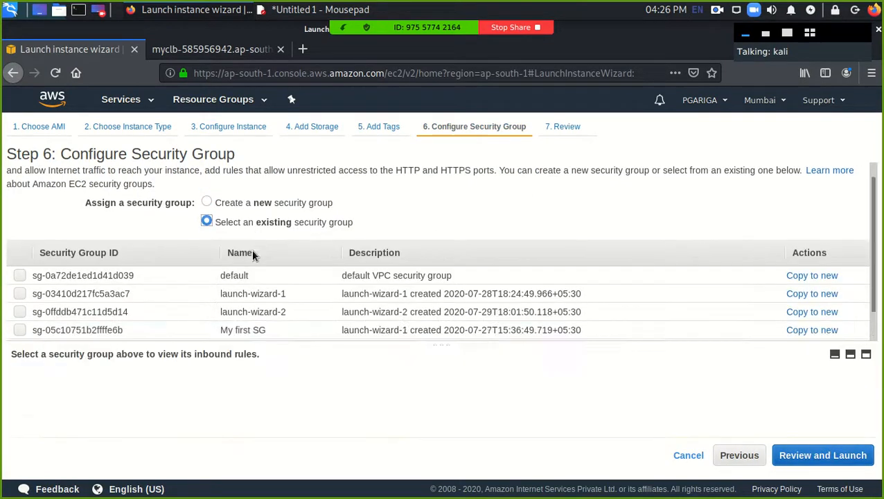
scroll(251, 250, down, 1)
click(20, 321)
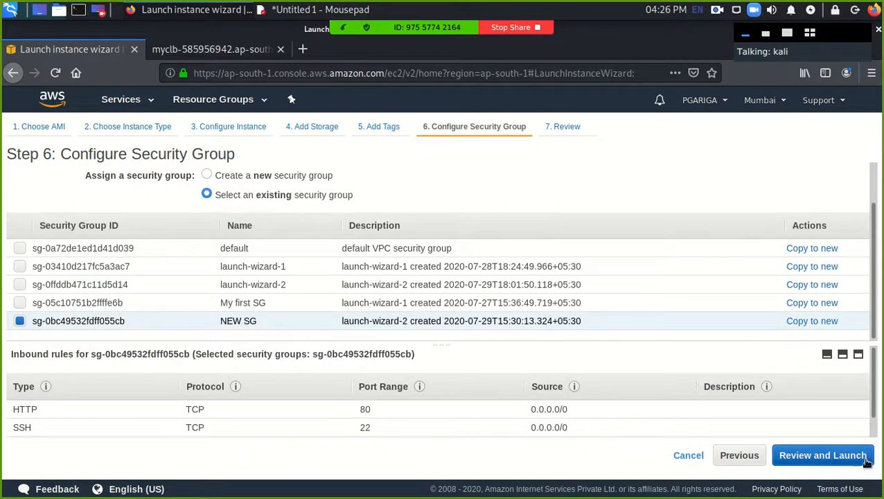
click(840, 455)
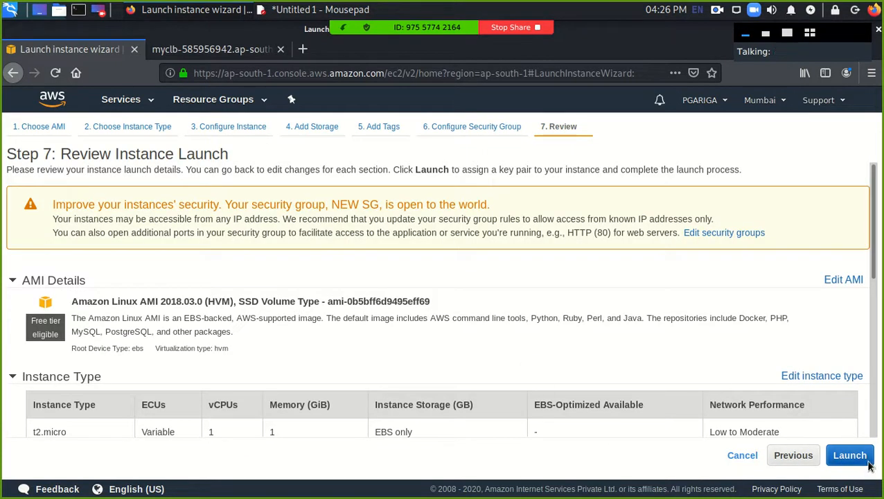
Launch the instances with the existing key pair Sai, acknowledging access to its private key file
click(849, 455)
click(277, 347)
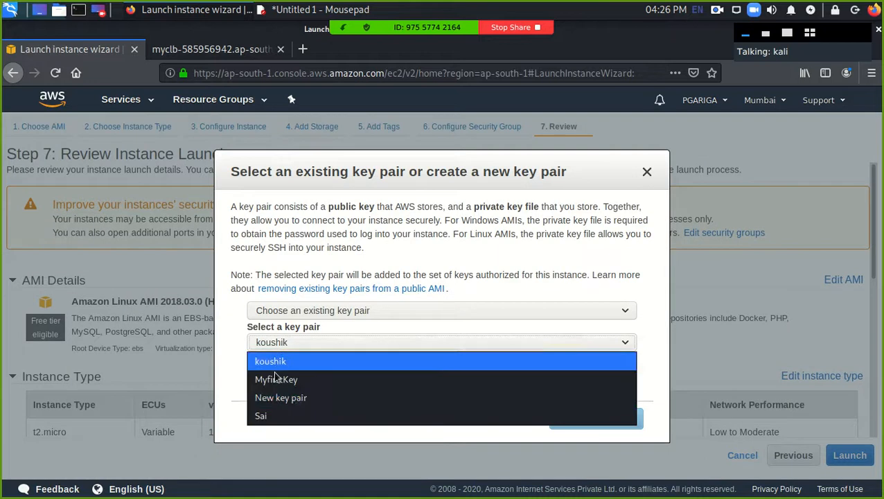
click(264, 411)
click(275, 375)
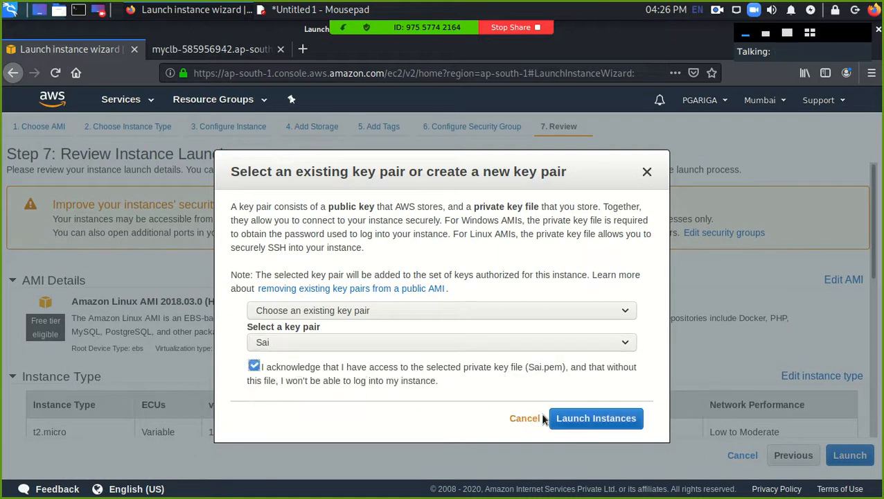
click(575, 418)
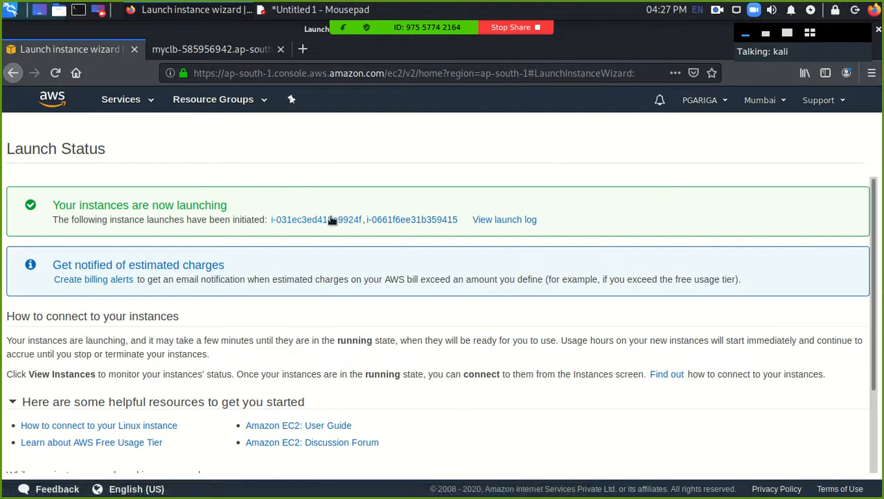
Open the first newly launched instance from the launch status and remove the search filter from the instance list
click(485, 220)
click(340, 220)
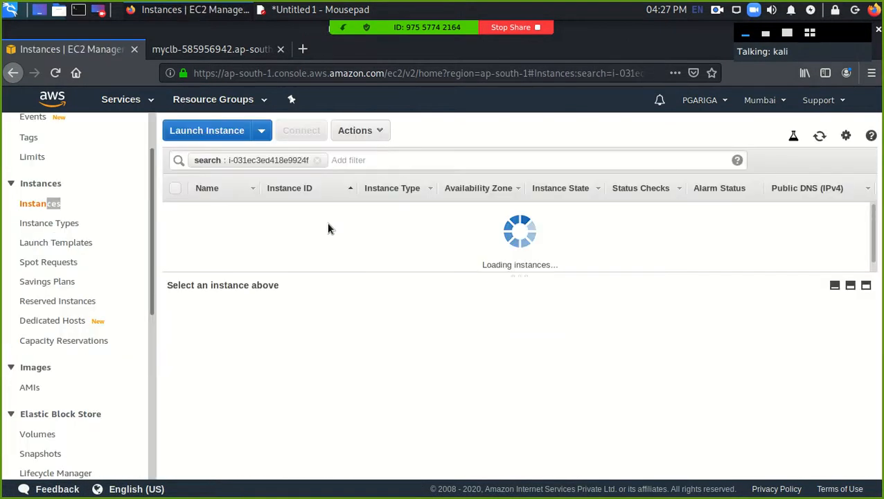
click(317, 160)
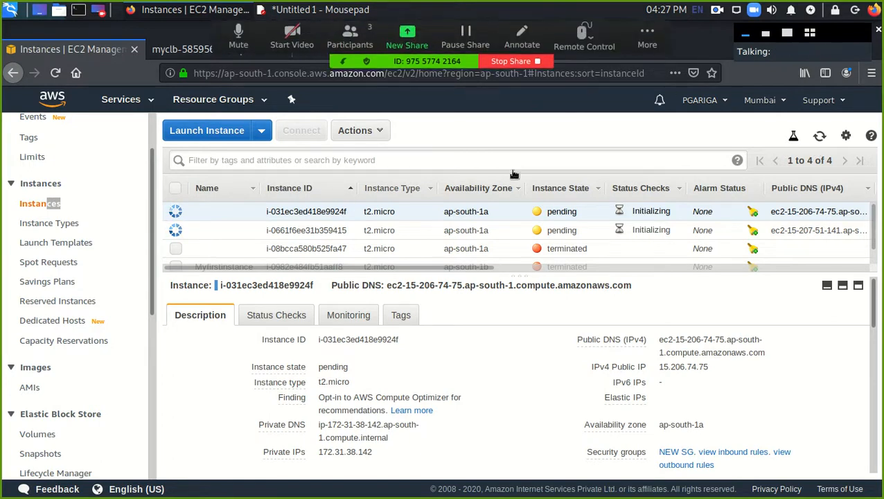
Refresh the instance list repeatedly to check the state and status checks of the two new instances
click(820, 136)
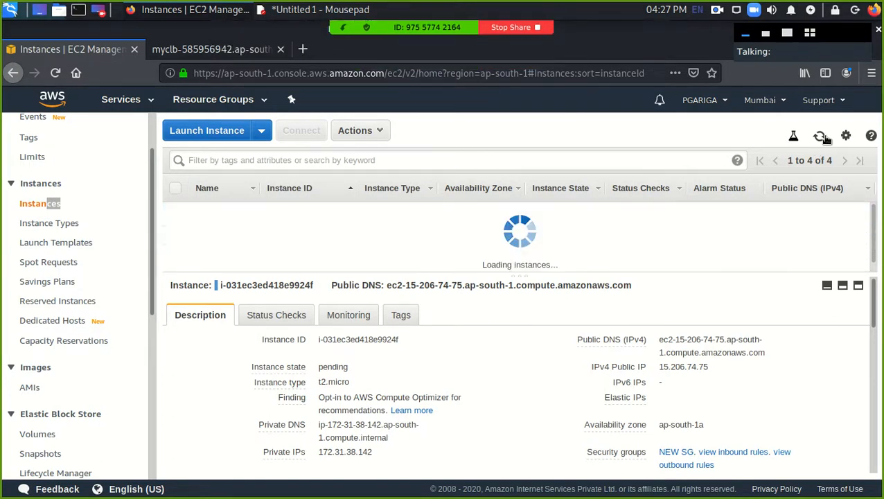
click(821, 136)
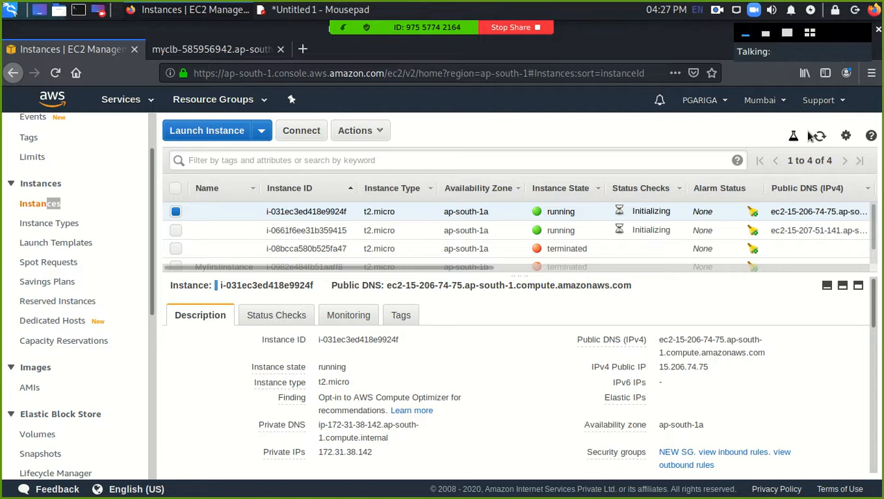
click(820, 138)
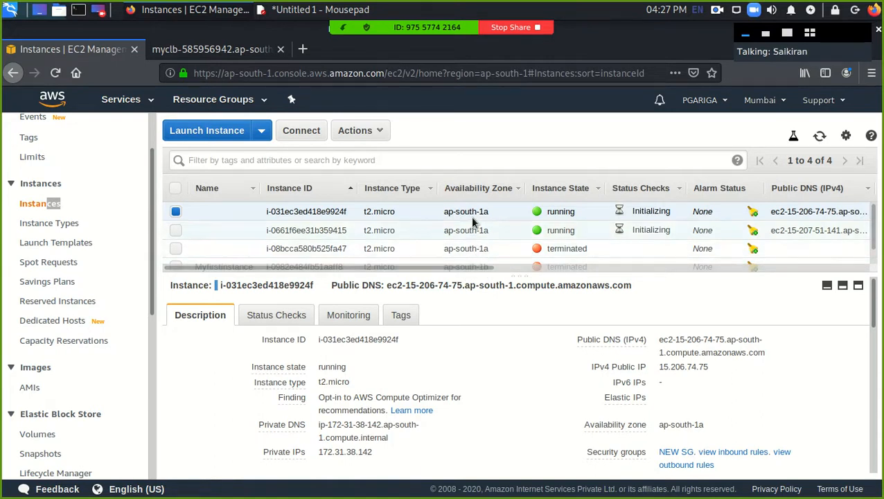
click(822, 138)
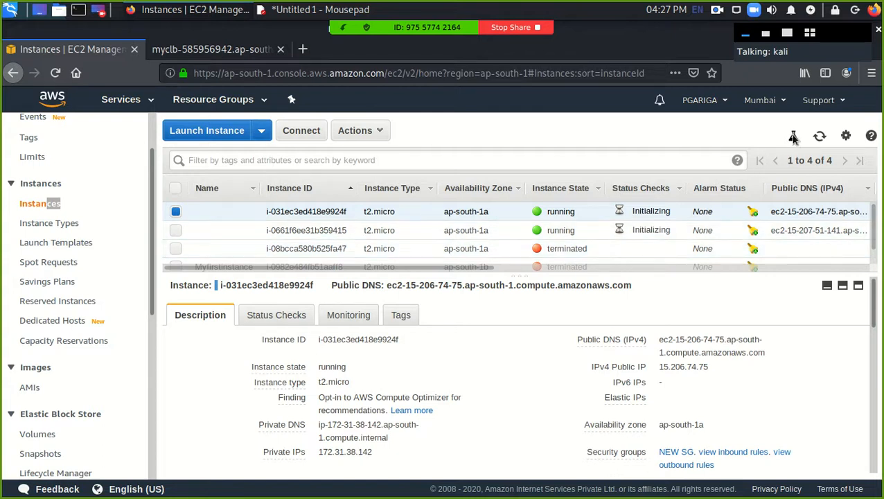
click(818, 137)
click(818, 136)
click(819, 136)
Switch to Mousepad to view the httpd setup script, and return to the EC2 console to recheck the new instances' status
click(324, 9)
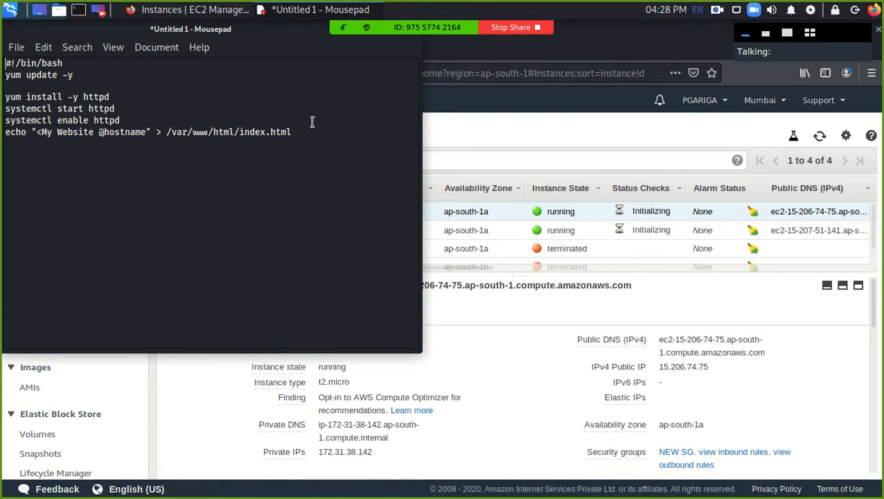
click(470, 113)
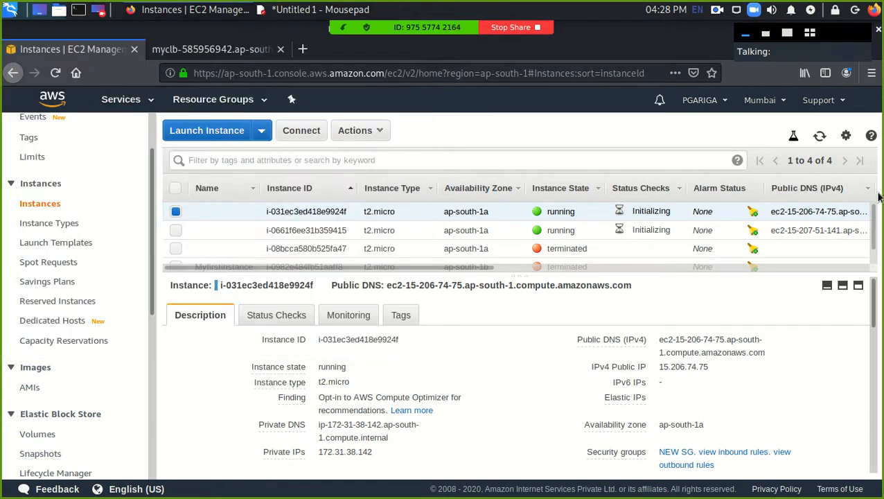
click(821, 138)
click(820, 136)
click(819, 135)
scroll(487, 344, down, 10)
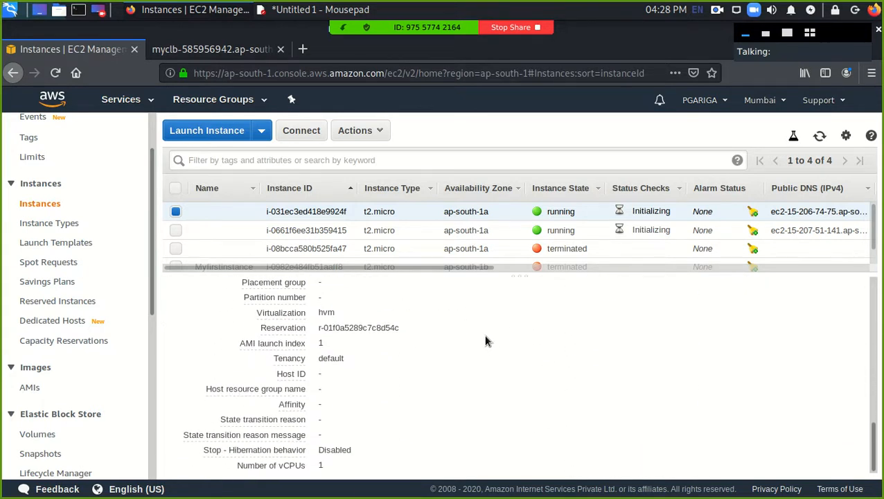
scroll(485, 339, up, 10)
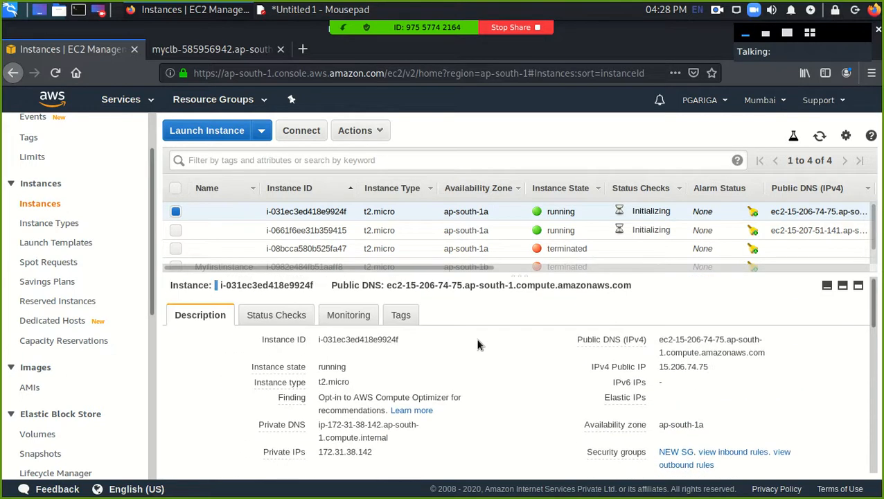
drag(150, 280, 177, 154)
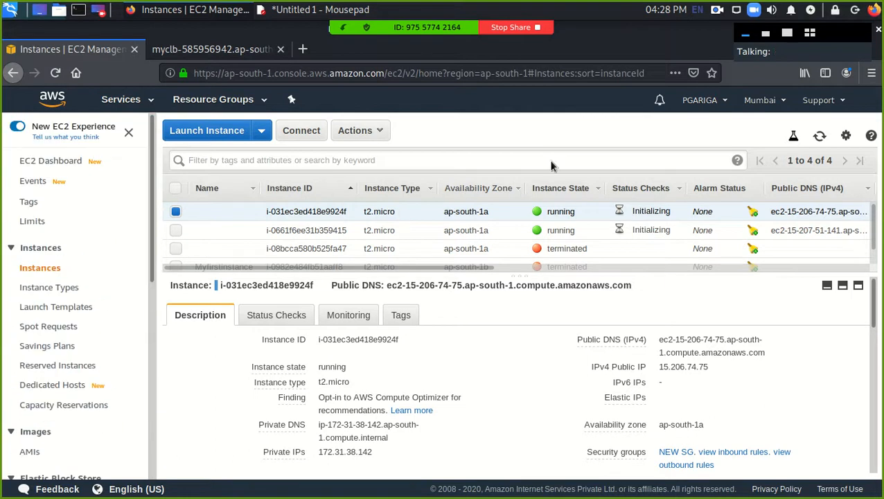
Refresh the instance list repeatedly to monitor the status checks of the two running instances
click(820, 138)
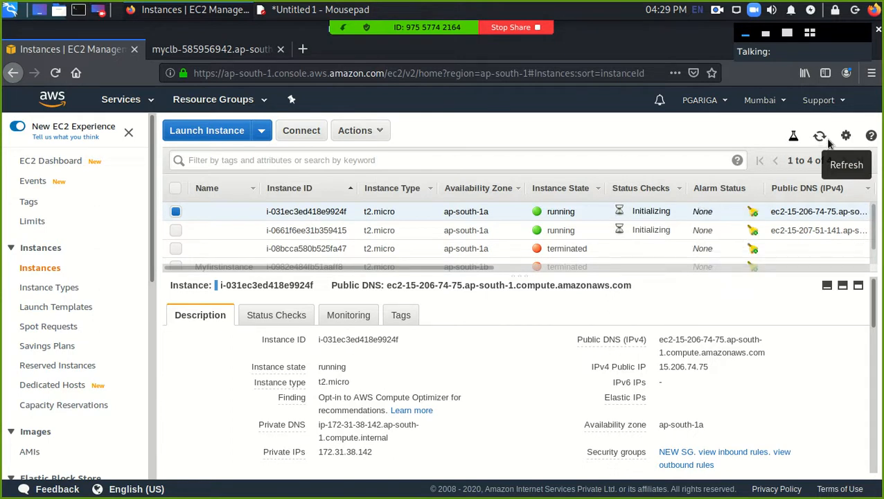
click(820, 137)
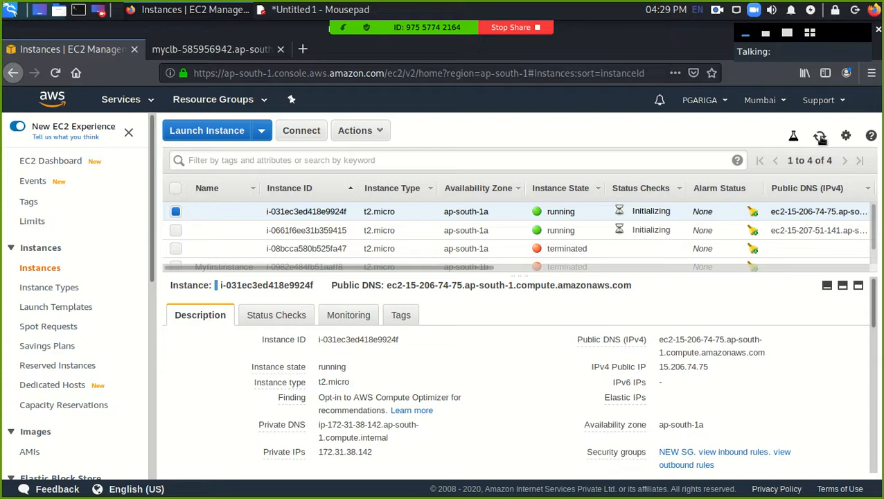
click(820, 137)
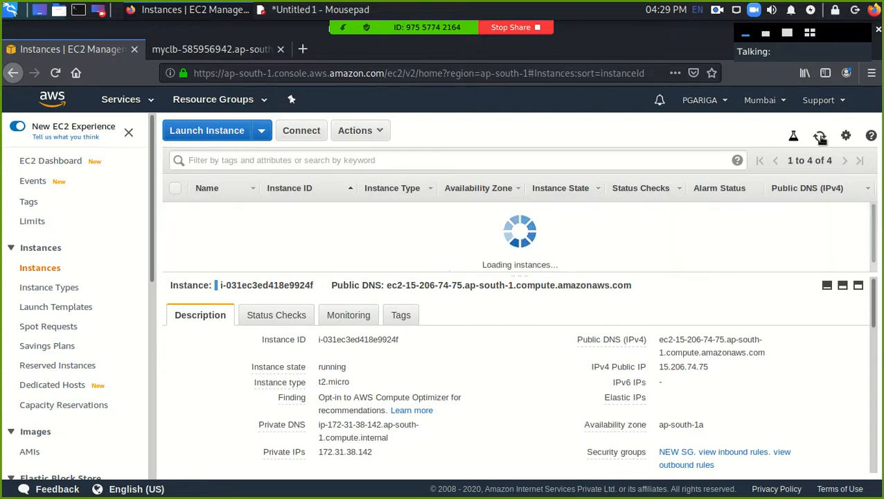
click(820, 137)
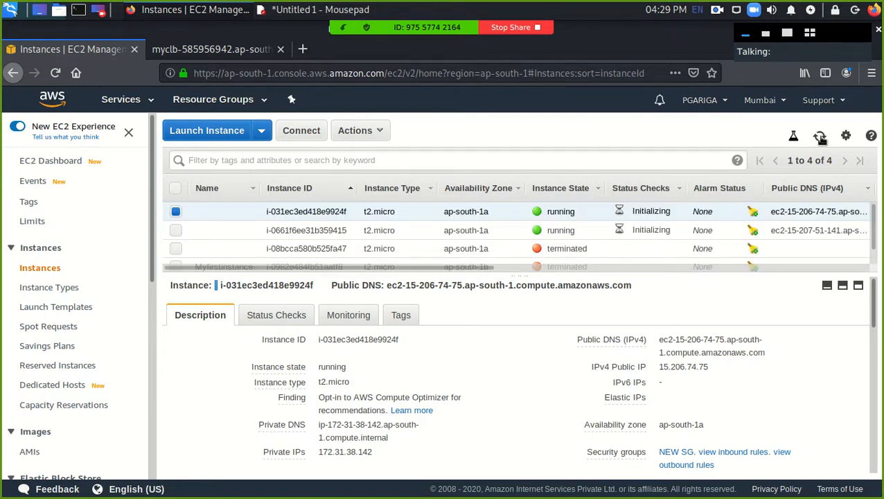
click(820, 137)
click(820, 136)
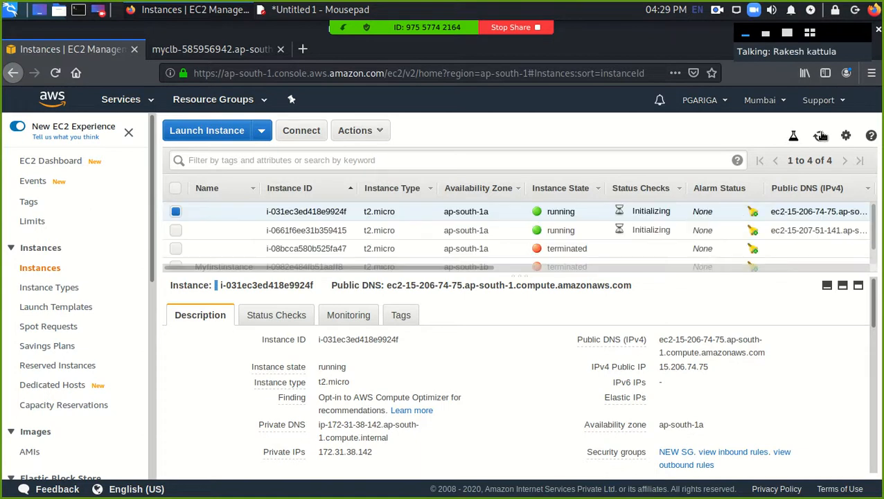
Reload the myclb load balancer page to check its response, and return to the EC2 instance list
click(197, 51)
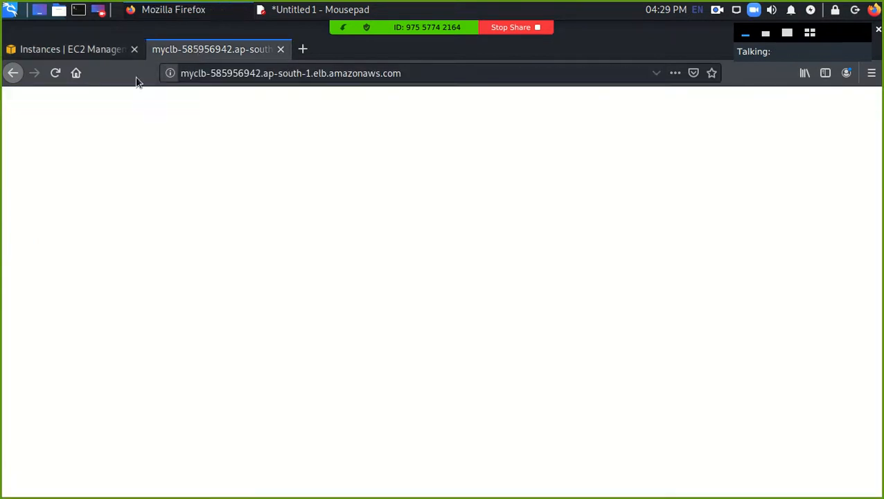
click(52, 73)
click(53, 74)
click(49, 50)
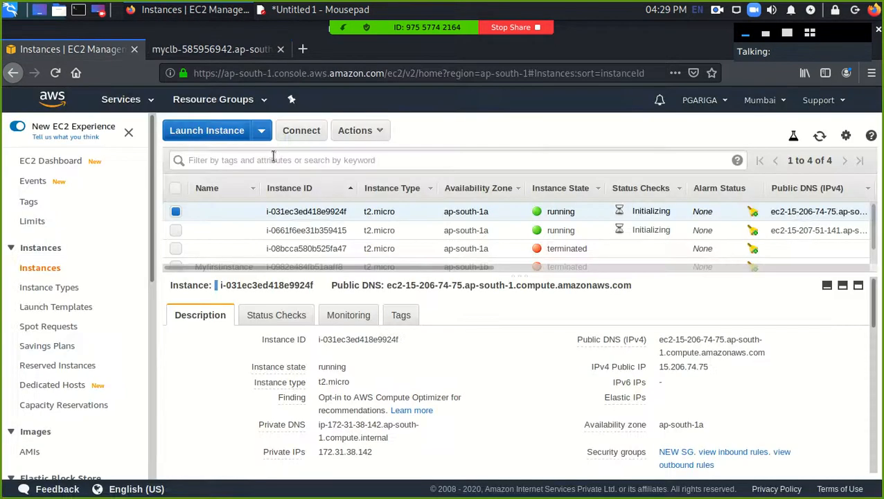
Keep refreshing the EC2 instance list to recheck whether both new instances have finished initializing
click(819, 137)
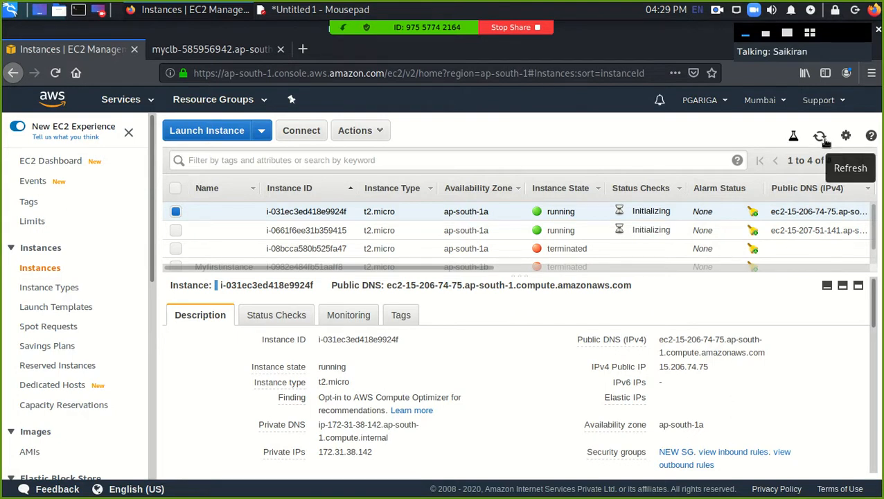
click(822, 139)
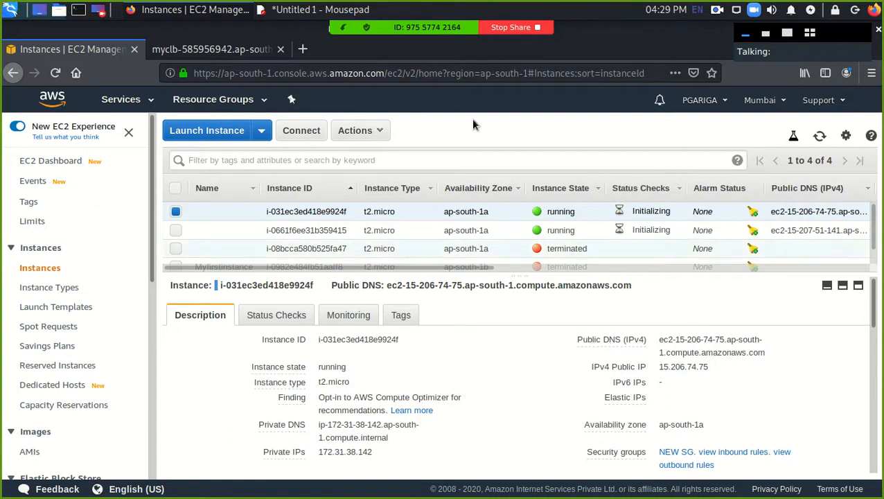
click(819, 137)
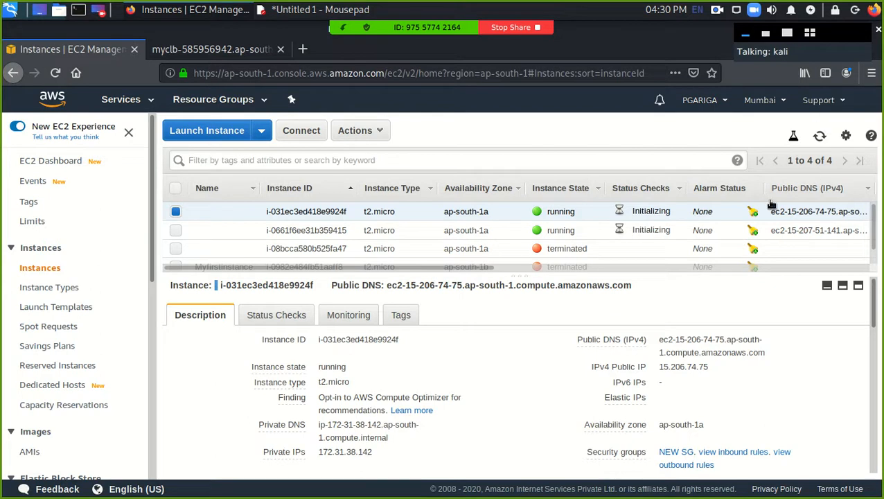
click(816, 138)
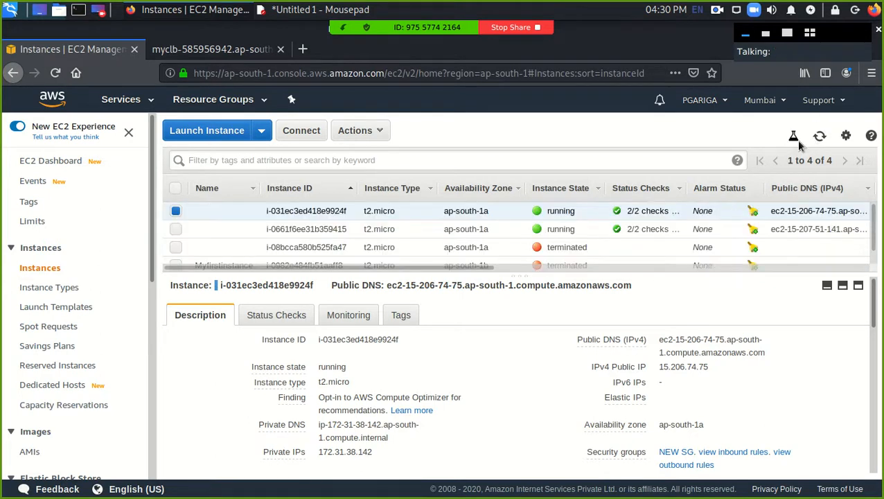
Try to connect to the first running instance through EC2 Instance Connect as ec2-user, and close the connection window
click(301, 131)
click(406, 227)
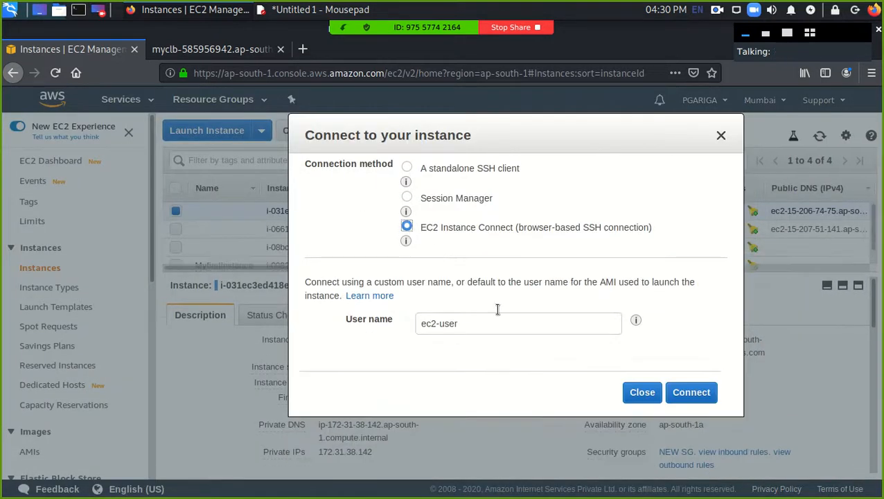
click(669, 394)
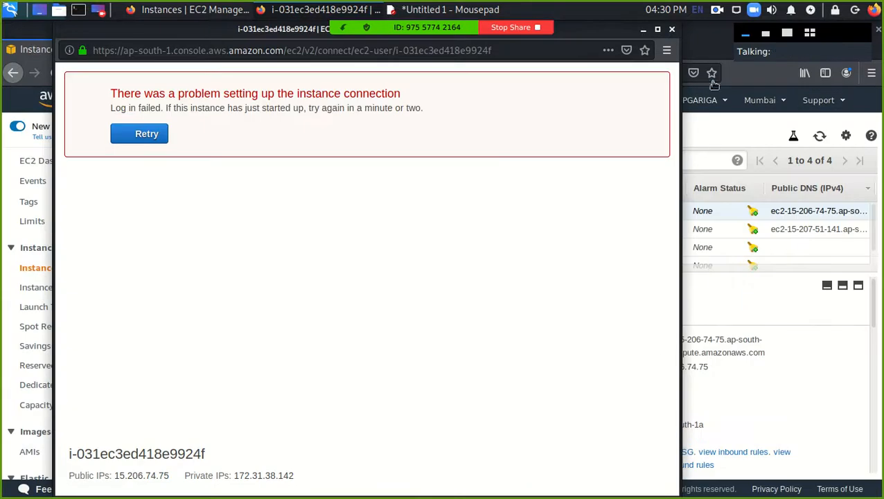
click(672, 30)
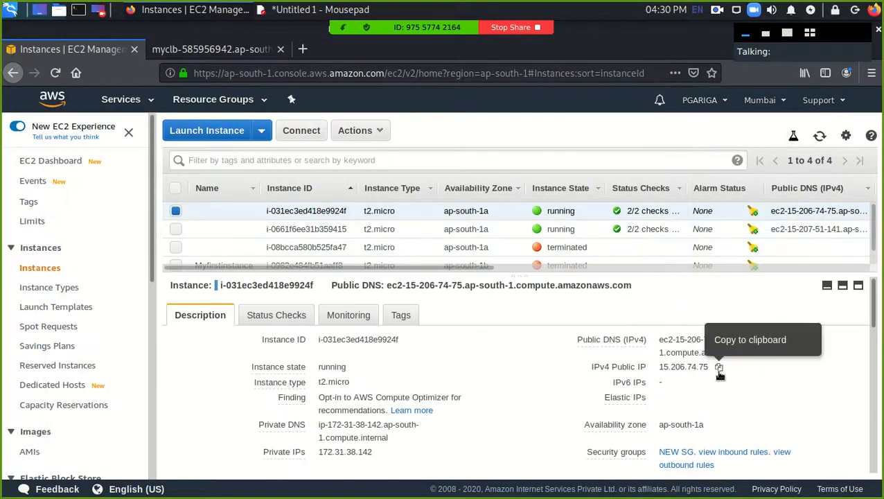
click(718, 368)
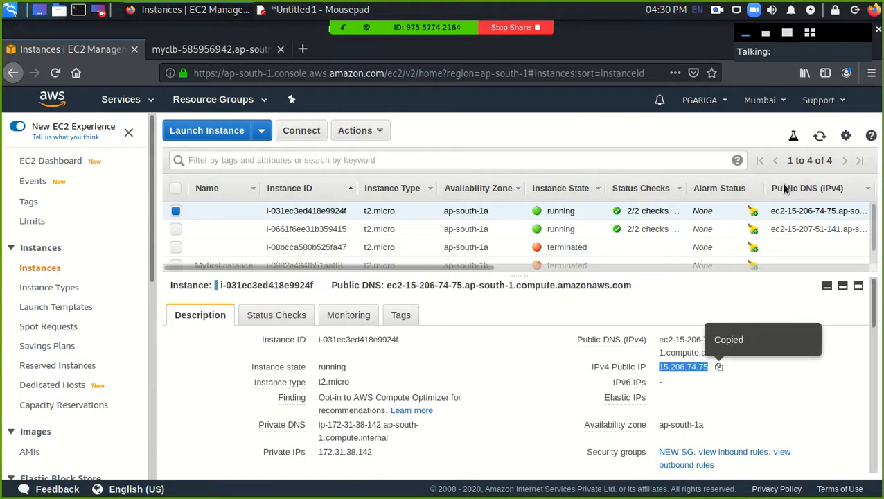
click(207, 133)
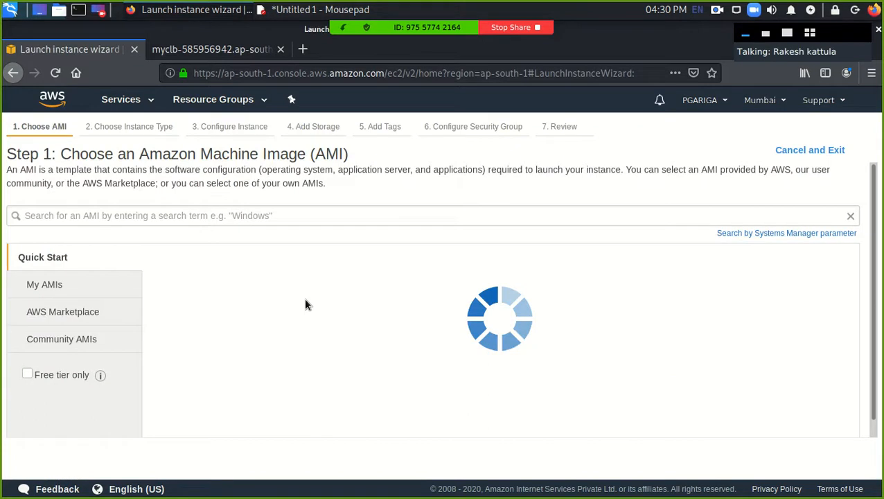
click(837, 150)
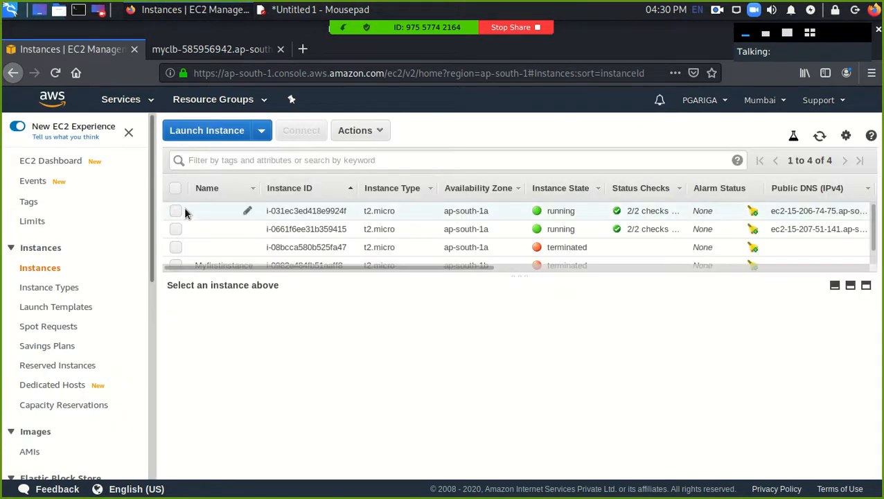
Select the first running instance and copy the example SSH command from its standalone SSH client connection instructions
click(176, 210)
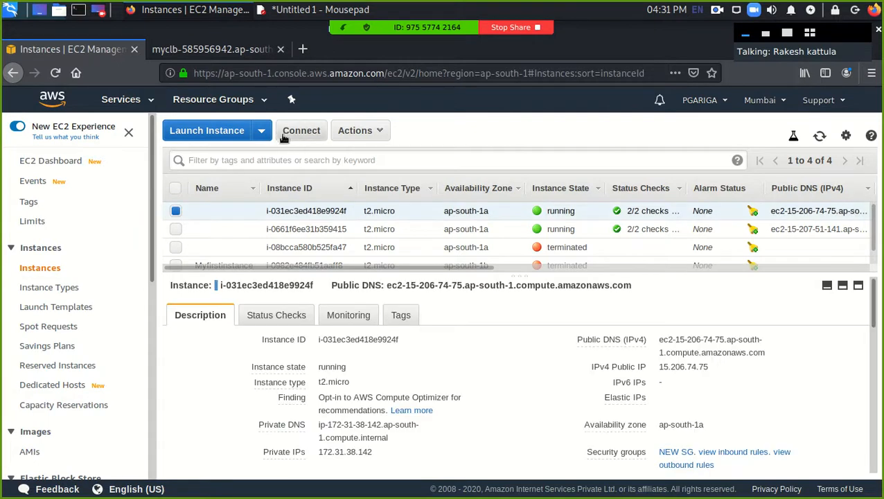
click(282, 137)
scroll(460, 391, down, 3)
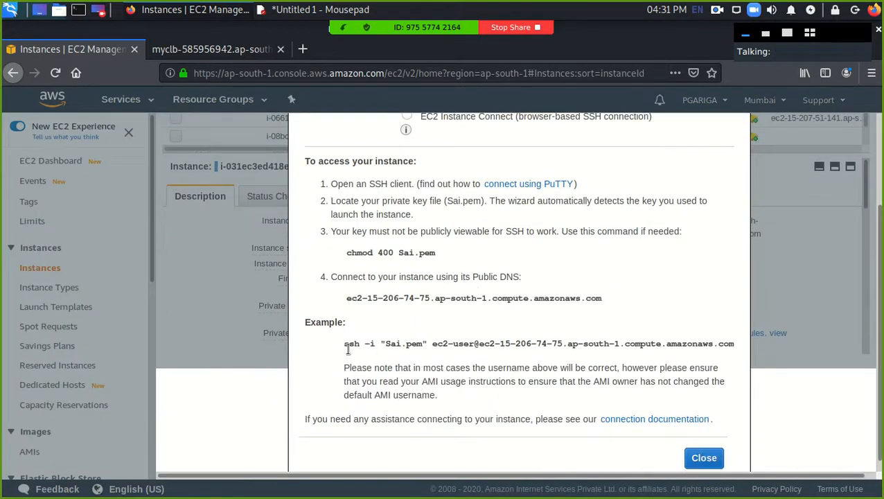
drag(343, 344, 280, 344)
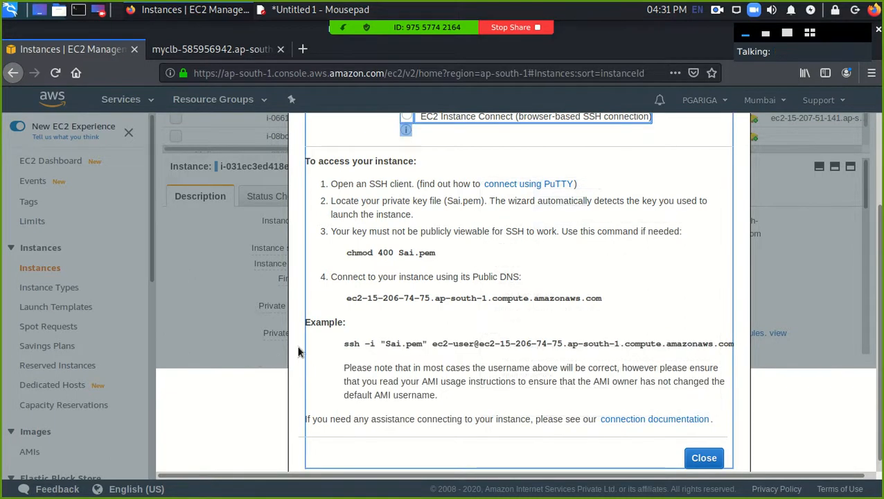
drag(344, 343, 433, 348)
triple_click(350, 342)
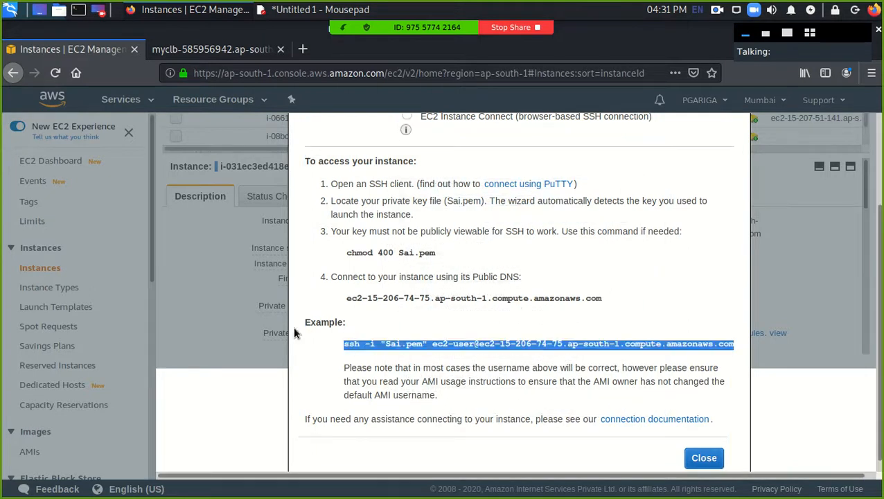
click(698, 459)
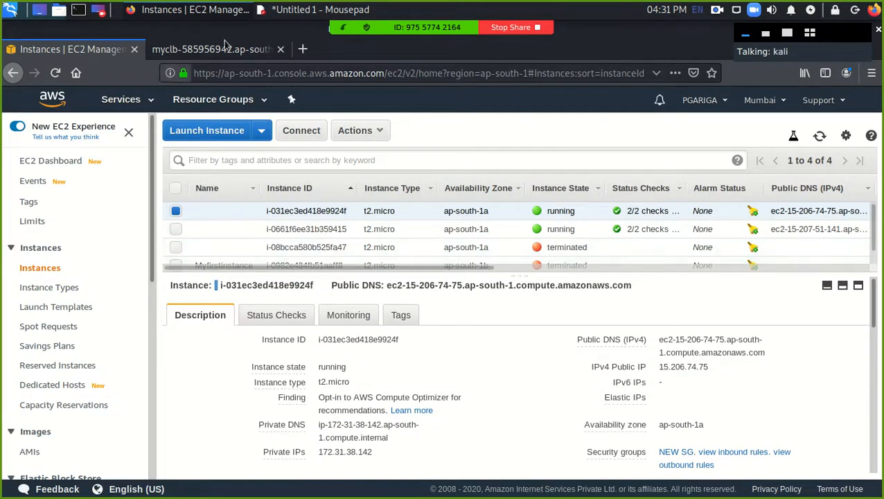
Open a terminal, change to the Downloads directory and list its files
double_click(78, 10)
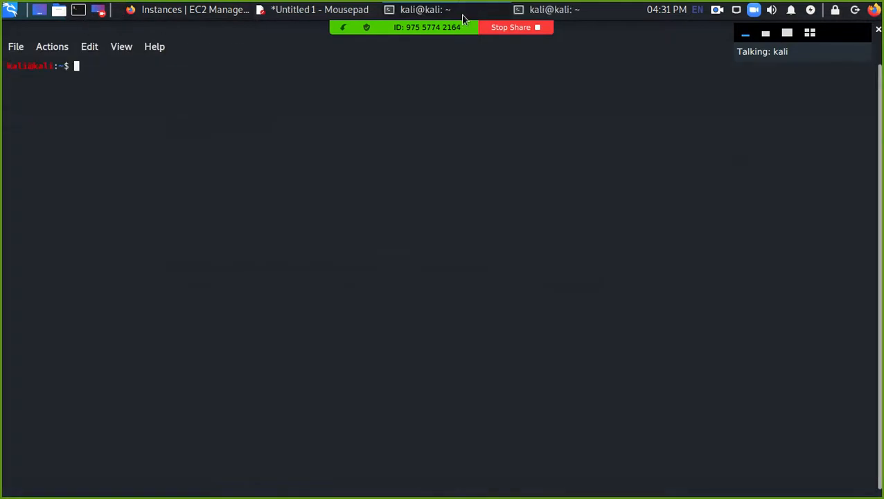
text(cds)
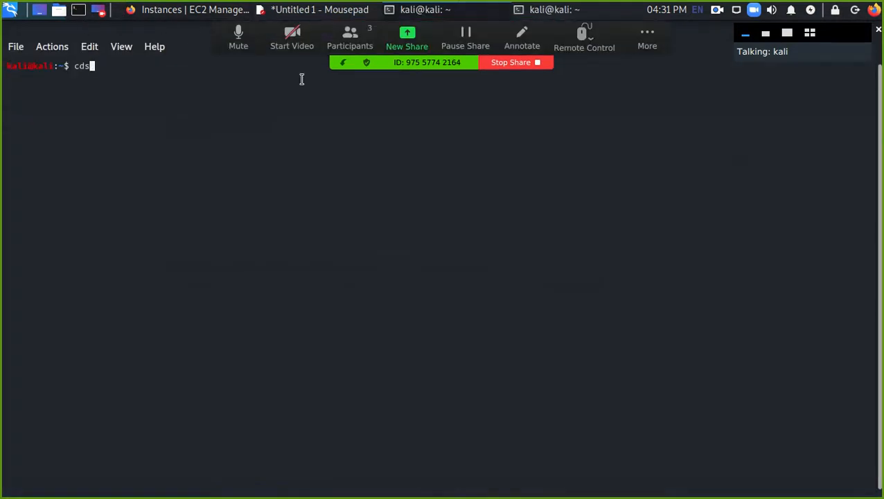
key(BackSpace)
text(Downloads)
key(Return)
text(ls)
key(Return)
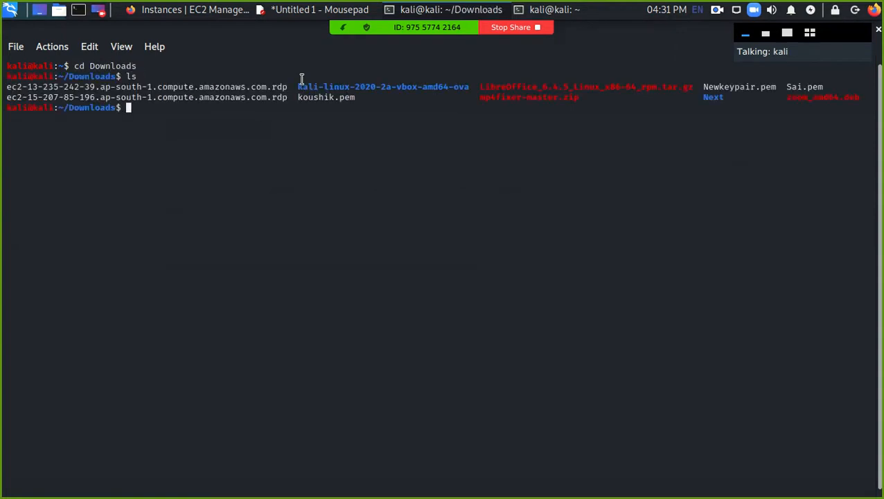
key(Up)
key(Up)
key(BackSpace)
key(BackSpace)
key(BackSpace)
key(BackSpace)
key(BackSpace)
key(BackSpace)
key(BackSpace)
key(BackSpace)
key(BackSpace)
key(BackSpace)
key(BackSpace)
key(BackSpace)
key(ctrl+shift+v)
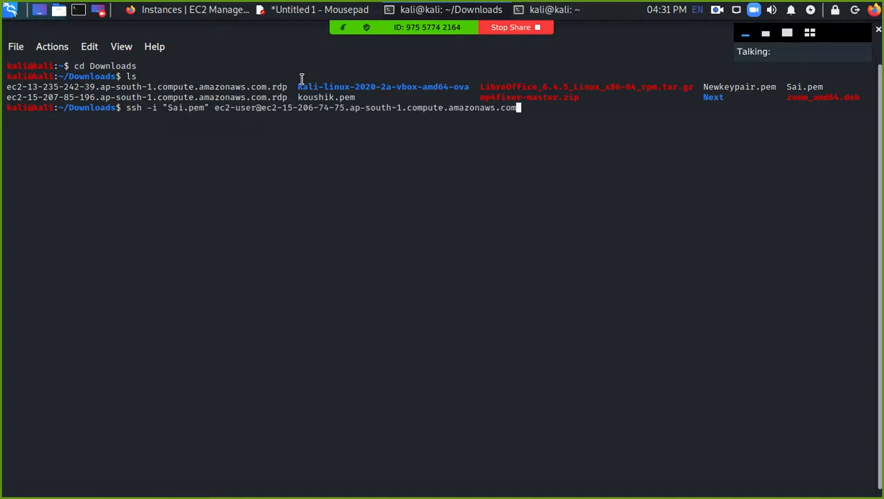
key(Return)
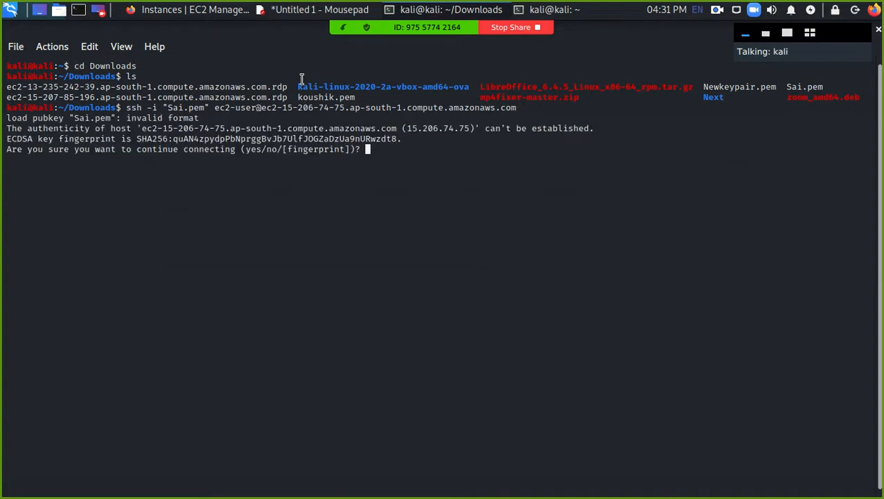
text(yes)
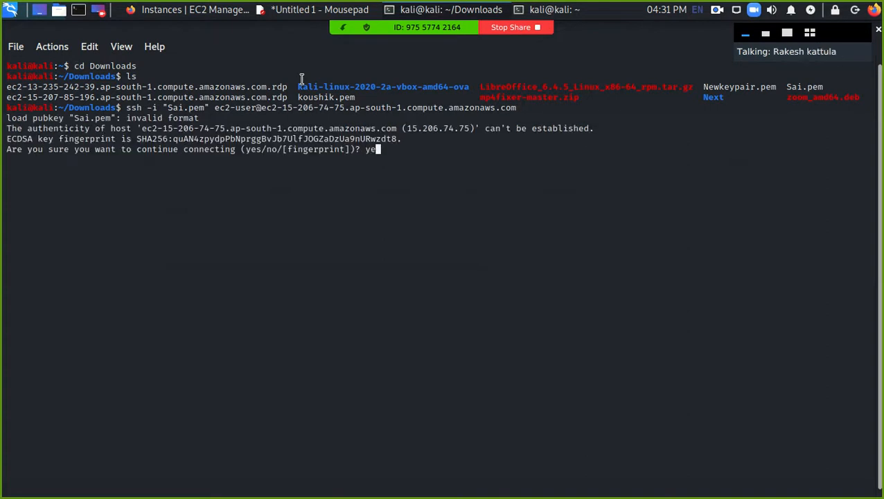
key(Return)
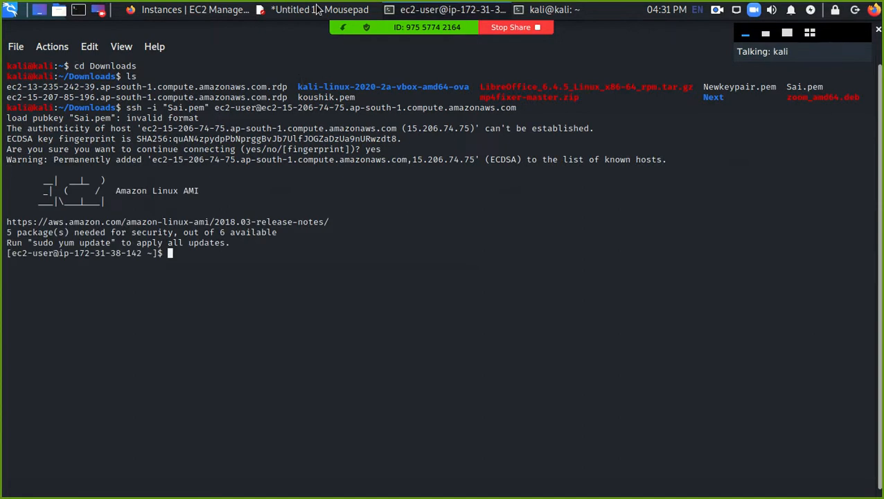
Copy "yum update -y" from the Mousepad script into the SSH session and run it with sudo
click(322, 11)
click(57, 81)
drag(73, 76, 3, 75)
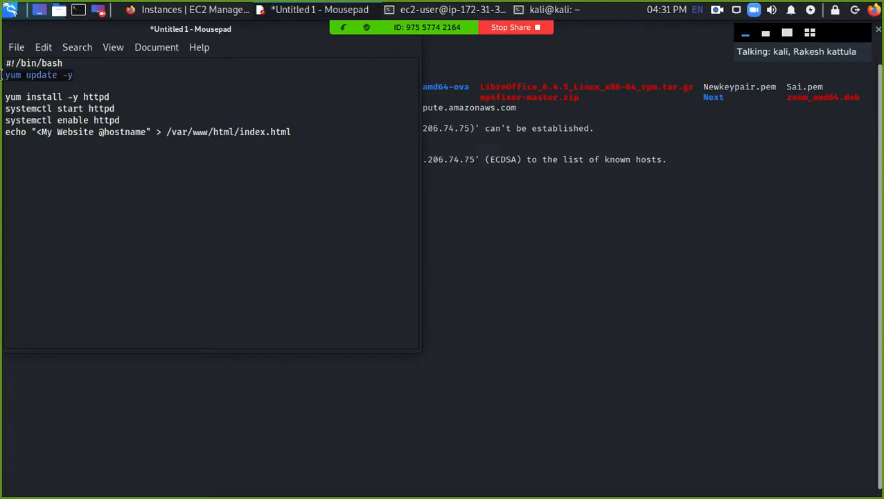
click(487, 235)
middle_click(296, 247)
key(Left)
key(Left)
key(Left)
key(Left)
key(Left)
key(Left)
key(Left)
key(Left)
key(Left)
key(Left)
key(Left)
key(Left)
key(Left)
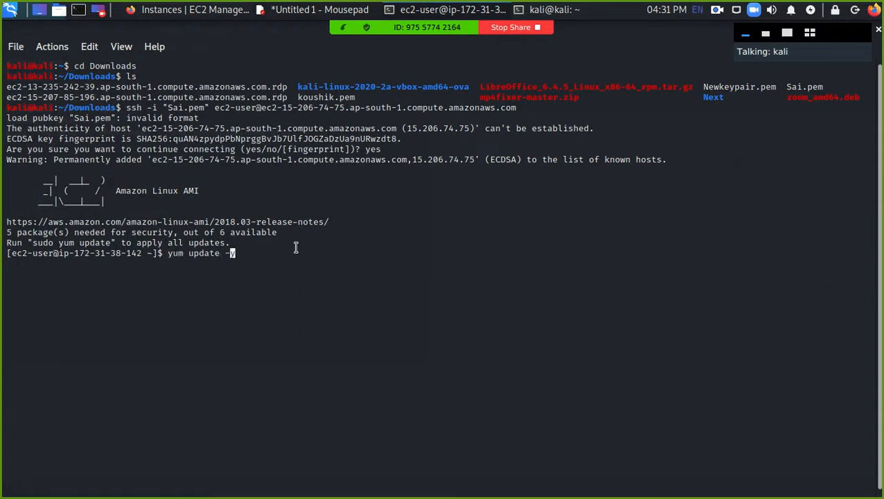
text(sudo)
key(Return)
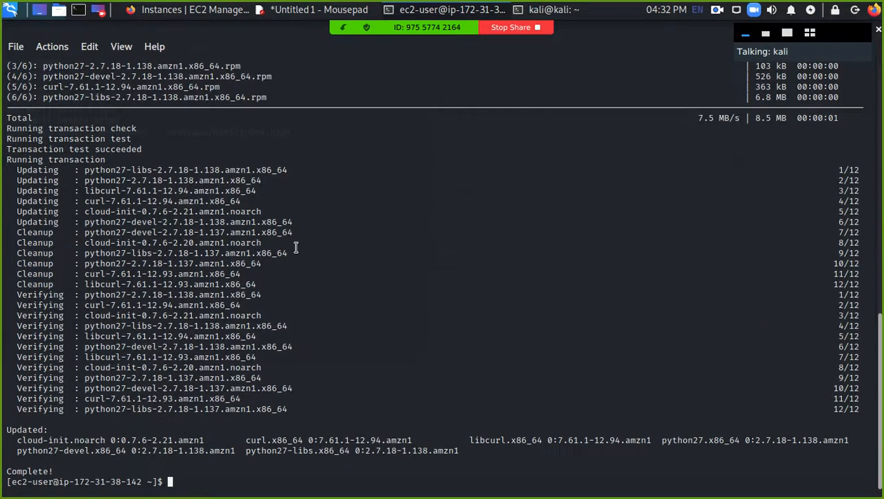
Switch to the root user on the instance with sudo su
text(sudo )
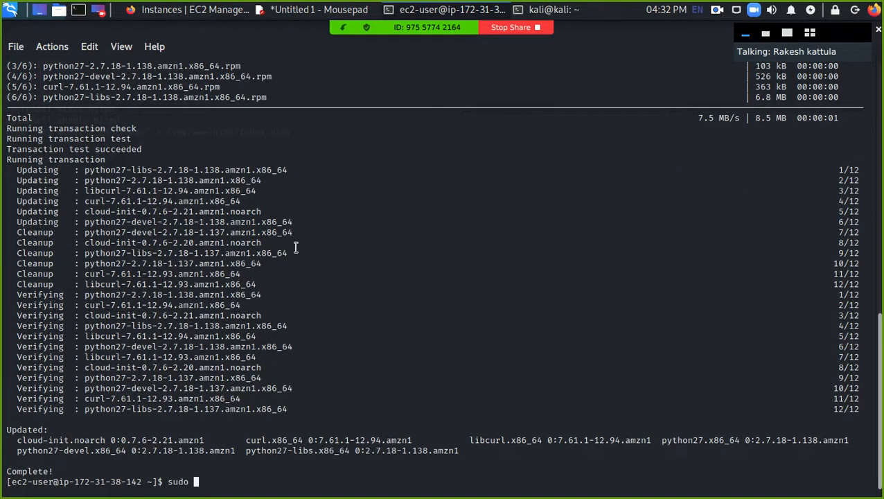
text(su)
key(Return)
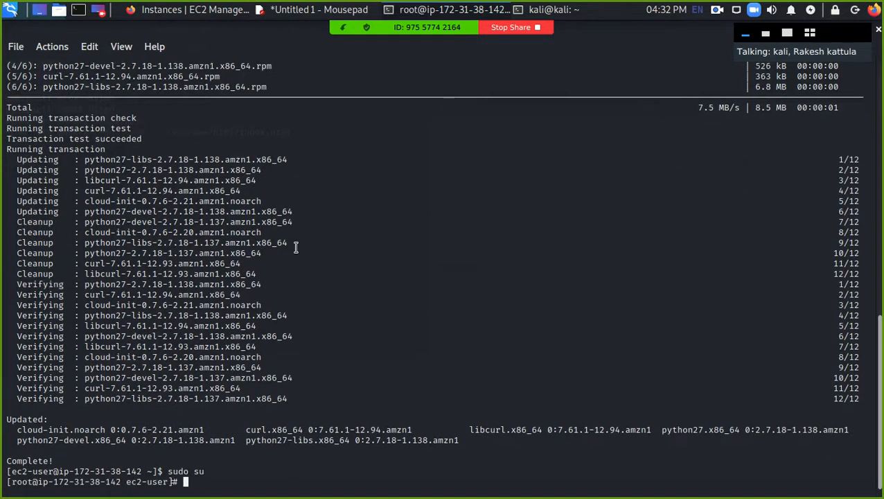
Copy "yum install -y httpd" from the Mousepad script into the SSH session and run it as root
click(280, 10)
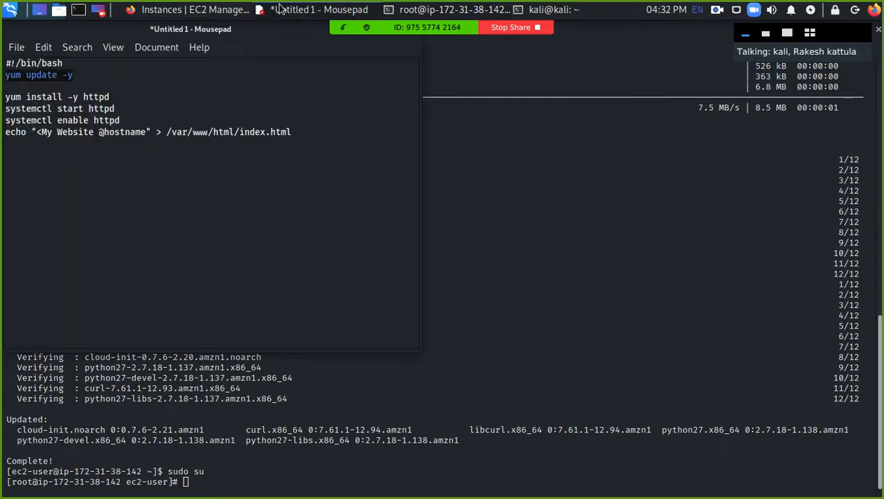
drag(112, 97, 3, 97)
key(ctrl+c)
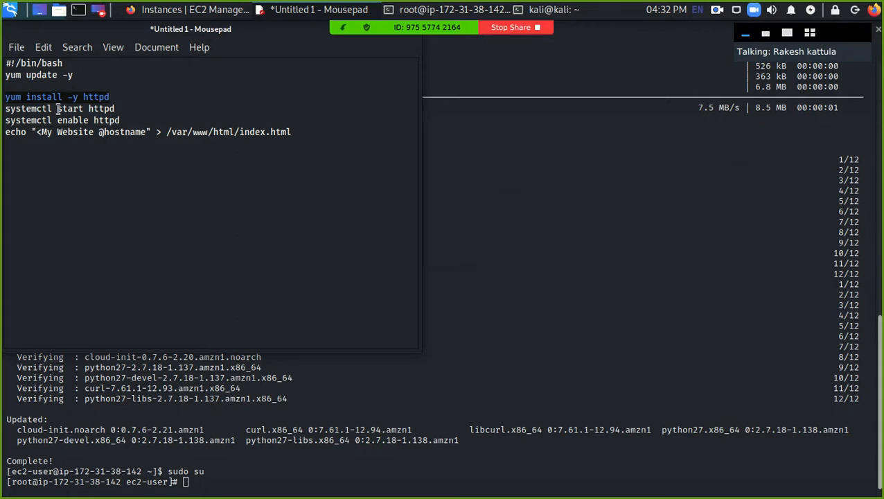
click(184, 481)
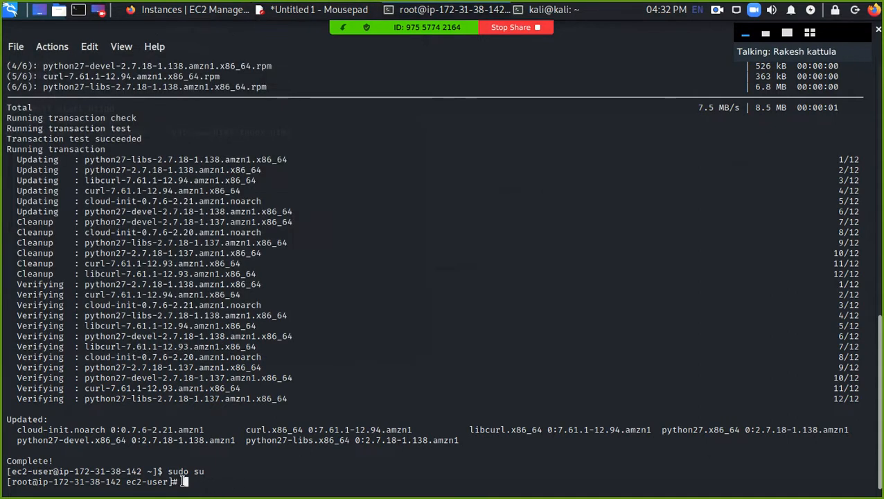
key(ctrl+shift+v)
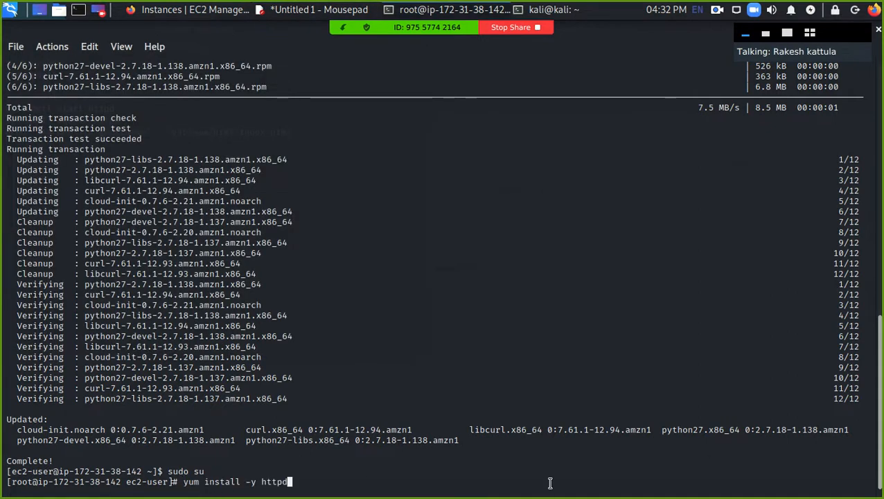
key(Return)
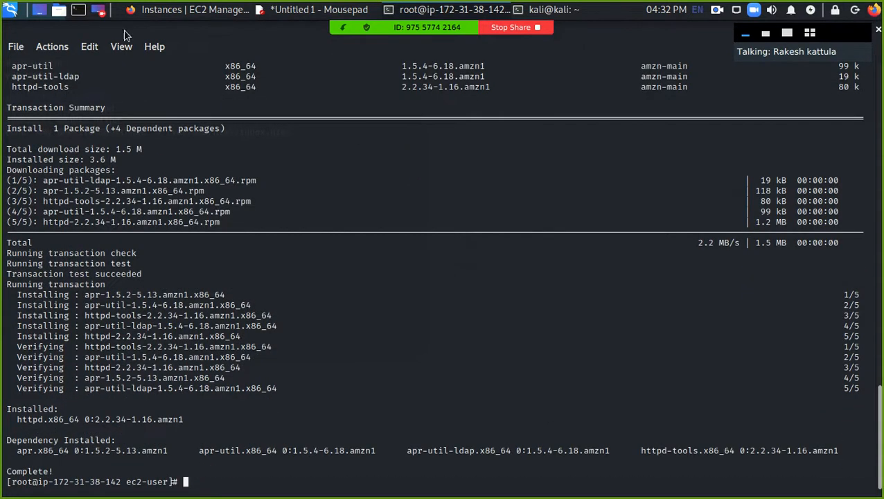
Try to start the web server by copying "systemctl start httpd" from the Mousepad script and running it in the SSH session
click(275, 12)
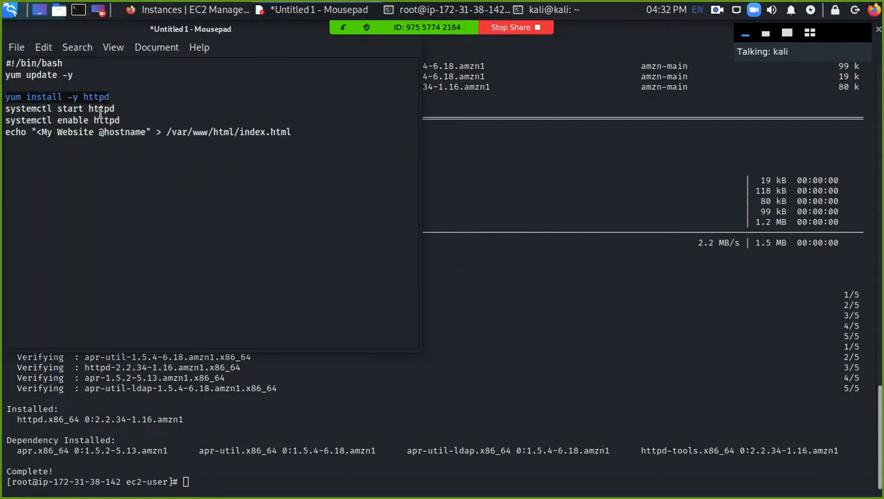
drag(115, 109, 6, 104)
key(ctrl+c)
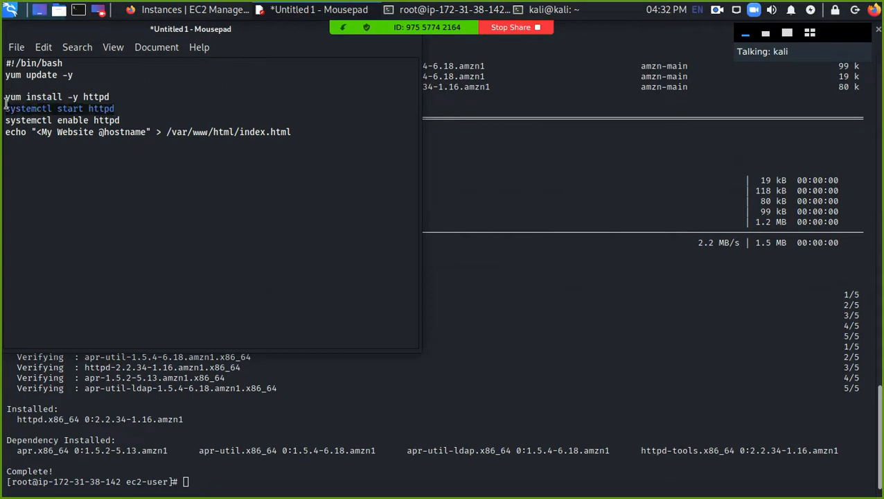
click(200, 484)
middle_click(198, 485)
key(Return)
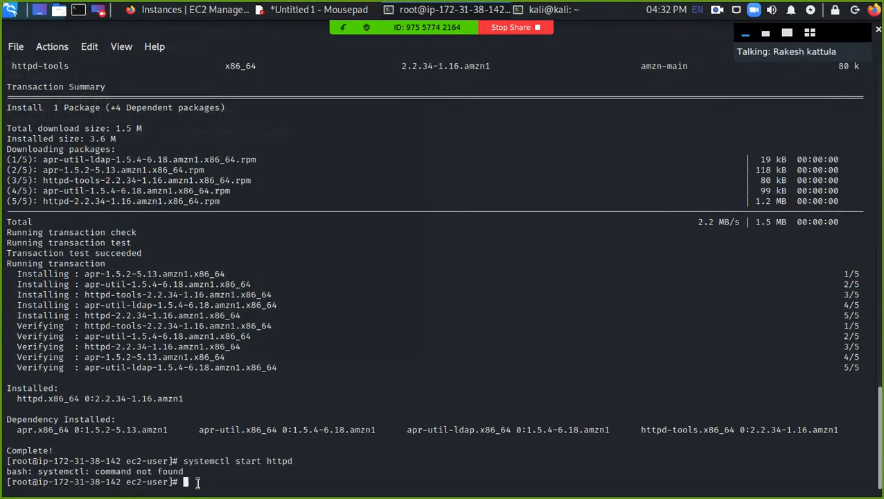
Try to start the web server with the command "service apache2 start"
text(se)
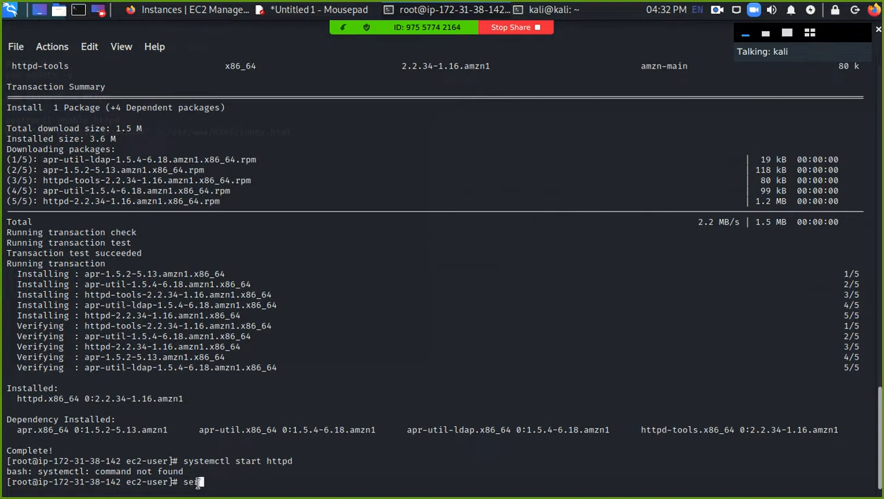
text(rvice apache2 start)
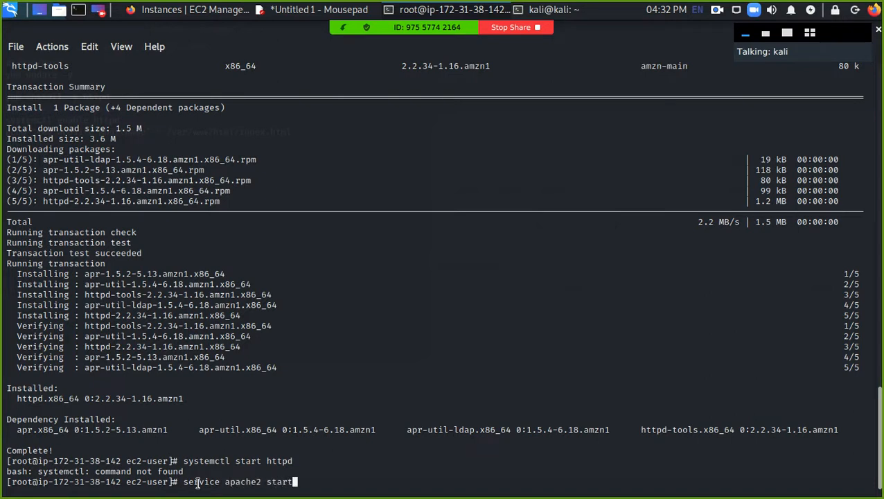
key(Return)
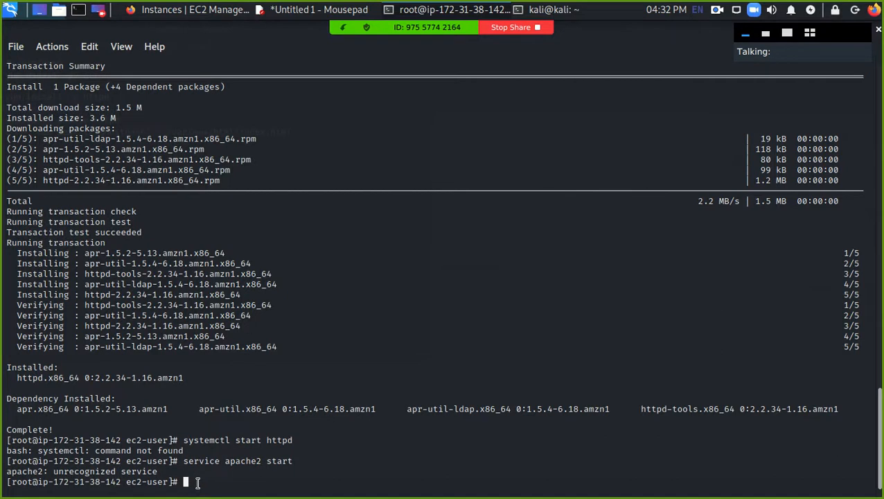
Recall the previous command, replace apache2 with httpd, and run "service httpd start"
key(Up)
key(Left)
key(Left)
key(Left)
key(Left)
key(Left)
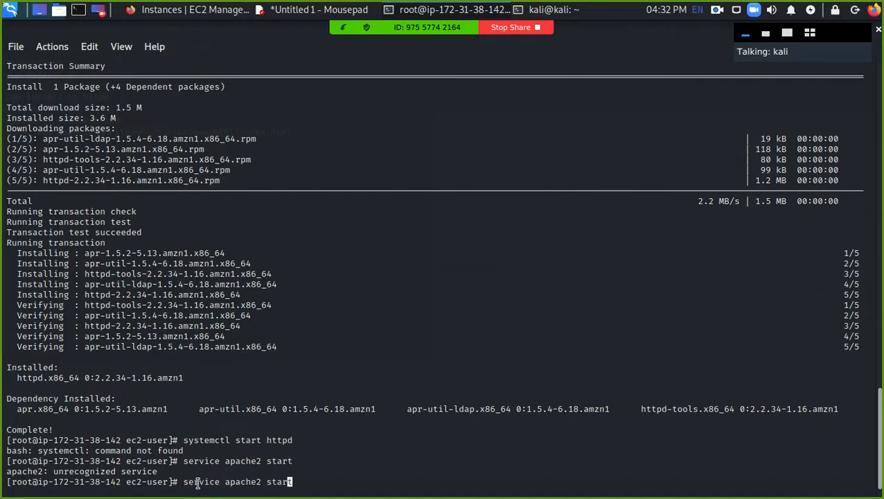
key(Left)
key(BackSpace)
key(BackSpace)
key(BackSpace)
key(BackSpace)
key(BackSpace)
key(BackSpace)
key(BackSpace)
text(httpd)
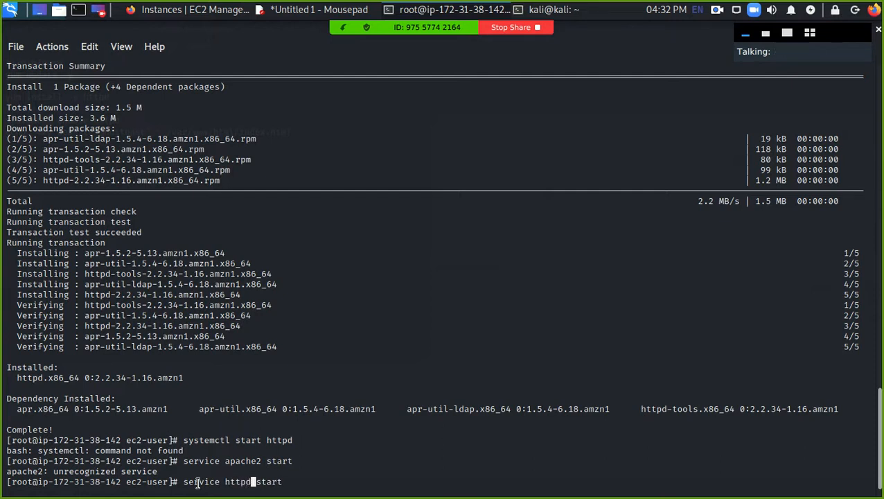
key(Return)
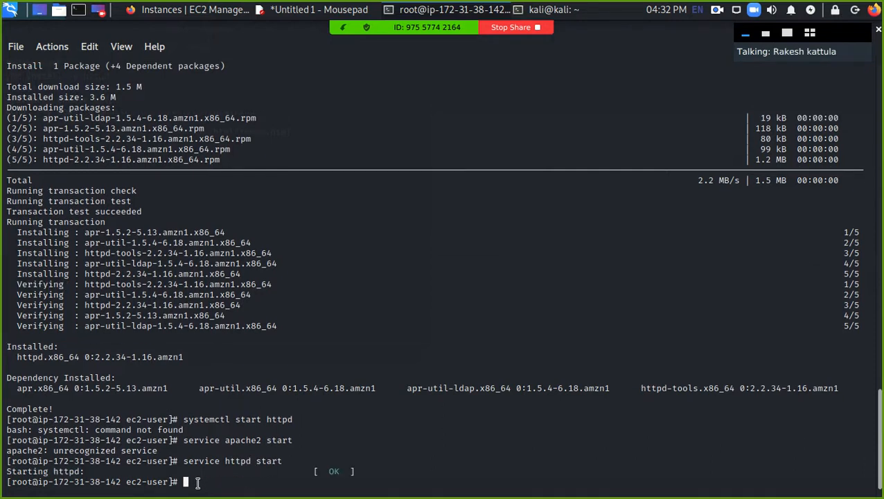
Try to enable the web server by changing the recalled command to "service httpd enable" and running it
key(Up)
key(BackSpace)
key(BackSpace)
key(BackSpace)
key(BackSpace)
key(BackSpace)
text(enable)
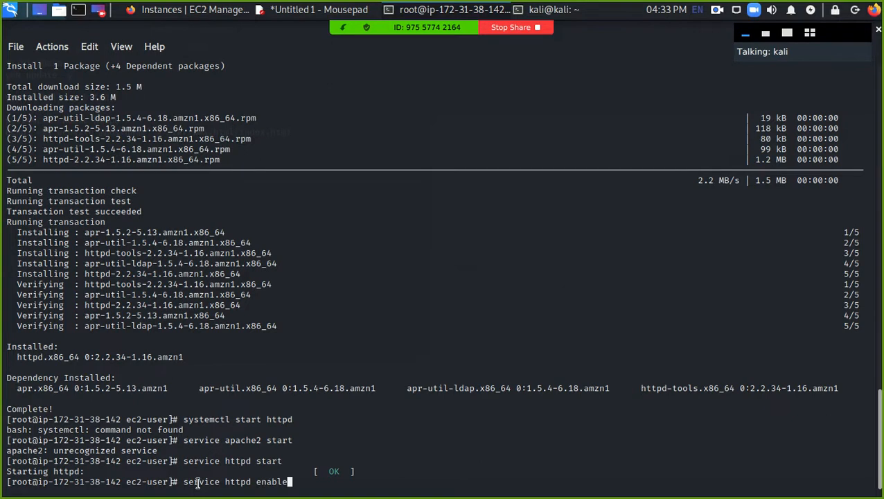
key(Return)
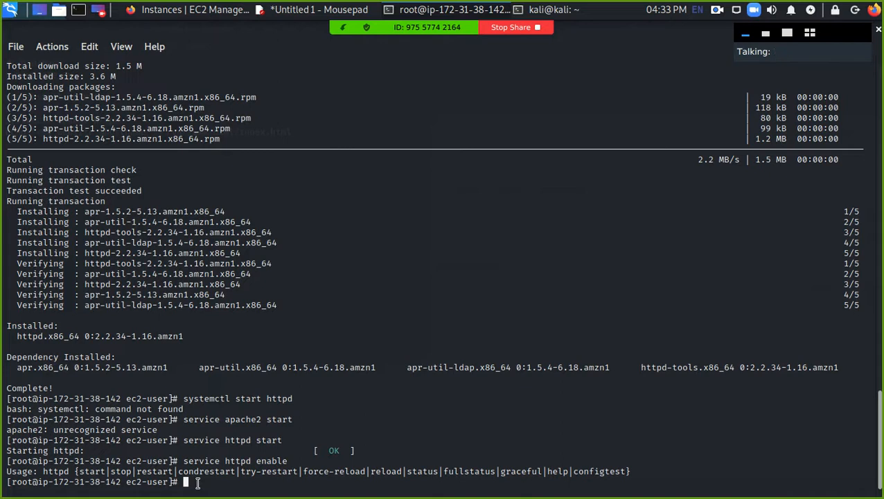
Copy the echo line that writes /var/www/html/index.html from the Mousepad script and paste it at the SSH session's prompt
click(290, 12)
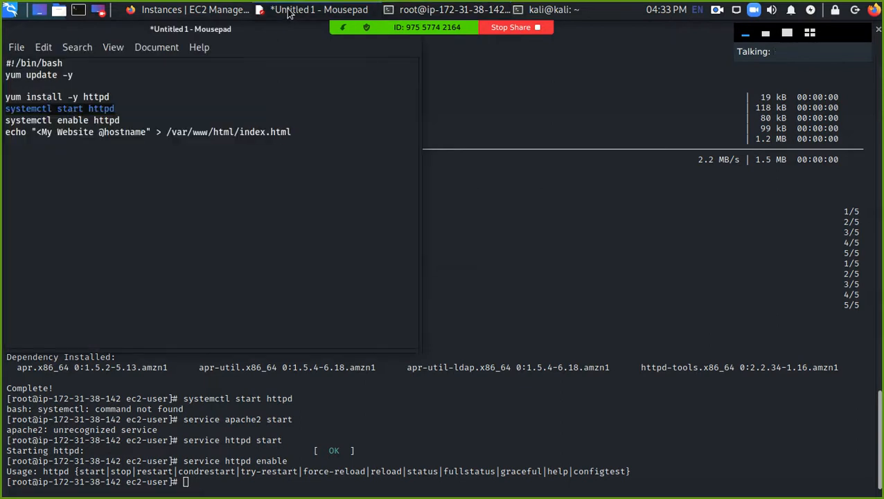
drag(305, 131, 3, 132)
key(ctrl+c)
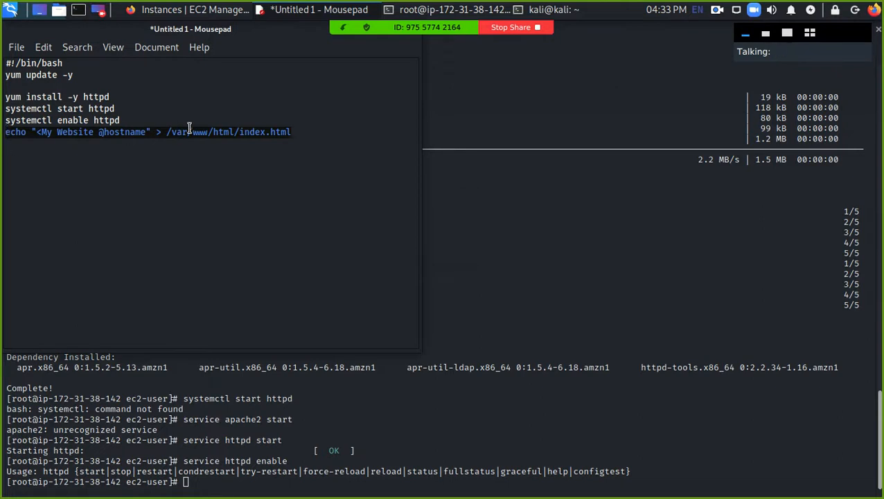
click(513, 276)
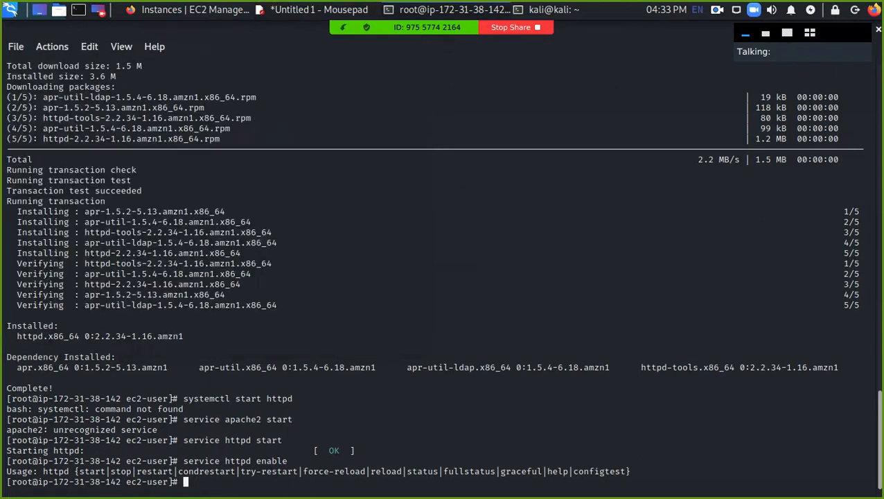
middle_click(235, 475)
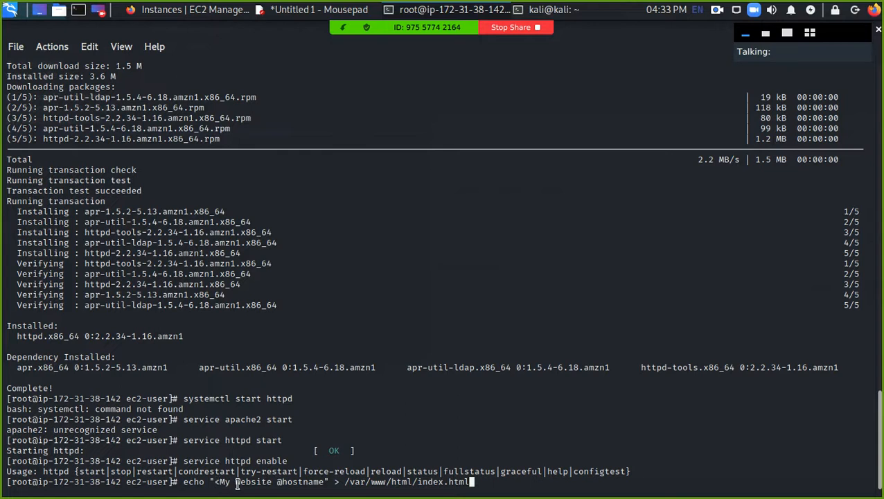
Remove the stray "<" before "My Website" in the pasted echo command
key(Left)
key(Left)
key(Left)
key(Left)
key(Left)
key(Left)
key(Left)
key(Left)
key(Left)
key(Left)
key(Left)
key(Left)
key(Left)
key(Left)
key(Left)
key(Left)
key(Left)
key(Left)
key(Left)
key(Left)
key(Left)
key(Left)
key(Left)
key(Left)
key(Left)
key(Left)
key(Left)
key(Left)
key(Left)
key(Left)
key(Left)
key(Left)
key(Left)
key(Left)
key(Left)
key(Left)
key(Left)
key(Left)
key(Left)
key(Left)
key(Right)
key(Right)
key(Right)
key(Right)
key(Right)
key(Right)
key(Right)
key(Right)
key(Right)
key(Right)
key(Right)
key(Right)
key(Right)
key(Right)
key(Right)
key(Right)
key(Right)
key(Right)
key(Right)
key(Right)
key(Right)
key(Left)
key(Left)
key(Left)
key(Left)
key(Left)
key(Left)
key(Left)
key(Left)
key(Left)
key(Left)
key(Left)
key(Left)
key(Left)
key(Left)
key(Left)
key(Left)
key(Right)
key(Right)
key(Right)
key(Right)
key(Right)
key(Right)
key(Right)
key(Right)
key(Right)
key(Right)
key(Right)
key(Right)
key(Right)
key(Right)
key(Right)
key(Right)
key(Right)
key(Right)
key(Right)
key(Right)
key(Left)
key(Left)
key(Left)
key(Left)
key(Left)
key(Left)
key(Left)
key(Left)
key(Left)
key(Left)
key(Left)
key(Left)
key(Left)
key(Left)
key(Left)
key(Left)
key(Left)
key(Left)
key(Left)
key(Left)
key(BackSpace)
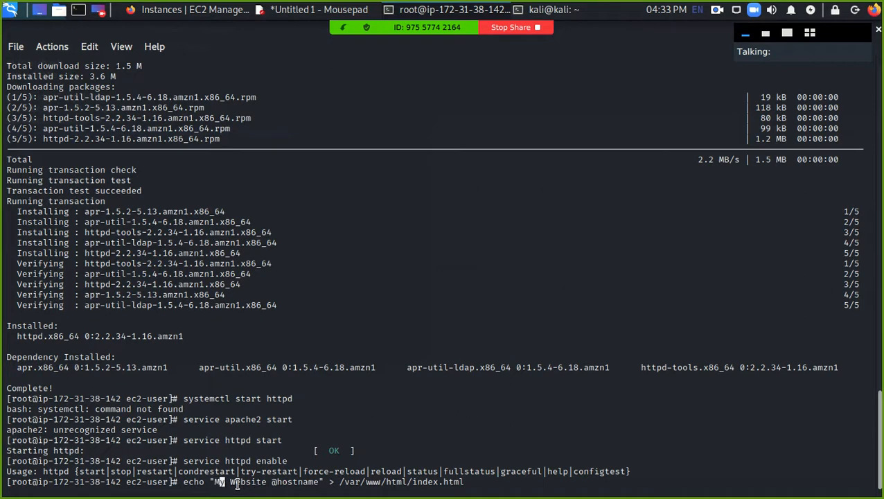
key(Right)
key(Right)
key(Right)
key(Right)
key(Right)
key(Right)
key(Right)
key(Right)
key(Right)
key(Right)
key(Right)
key(Right)
key(Right)
key(Right)
key(Right)
key(Right)
key(Right)
key(Right)
key(Right)
key(Right)
key(Right)
key(Right)
key(Right)
key(Right)
key(Right)
key(Right)
key(Right)
key(Right)
key(Right)
key(Right)
key(Right)
key(Right)
key(Right)
key(Right)
key(Right)
key(Right)
key(Right)
key(Right)
key(Right)
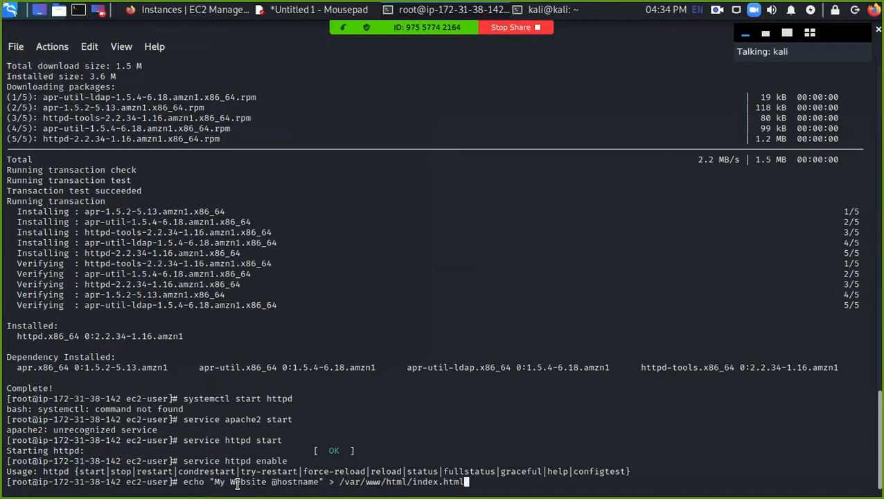
key(Return)
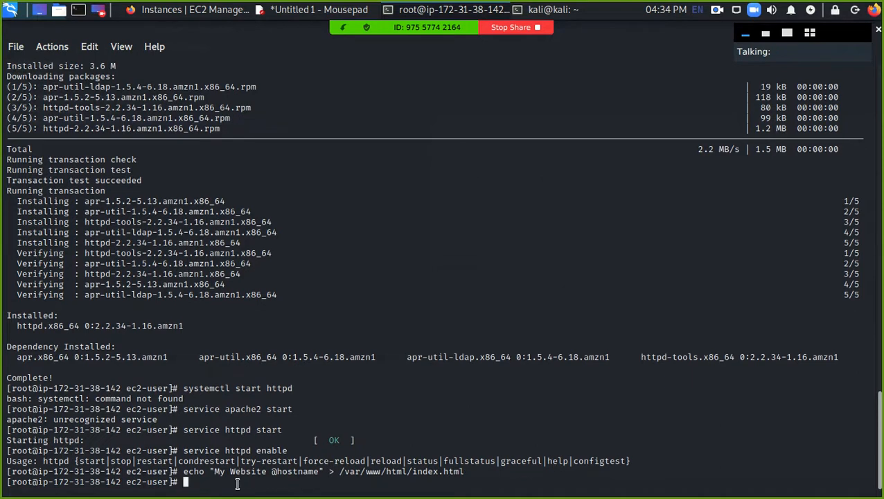
Change to the /var/www/html/ directory and list its files
text(cd /var/www/)
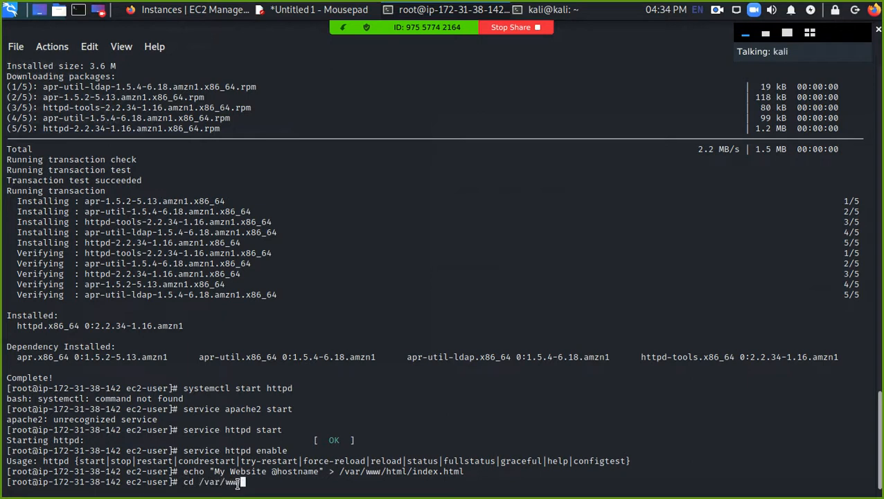
text(html)
text(/)
key(Return)
text(ls)
key(Return)
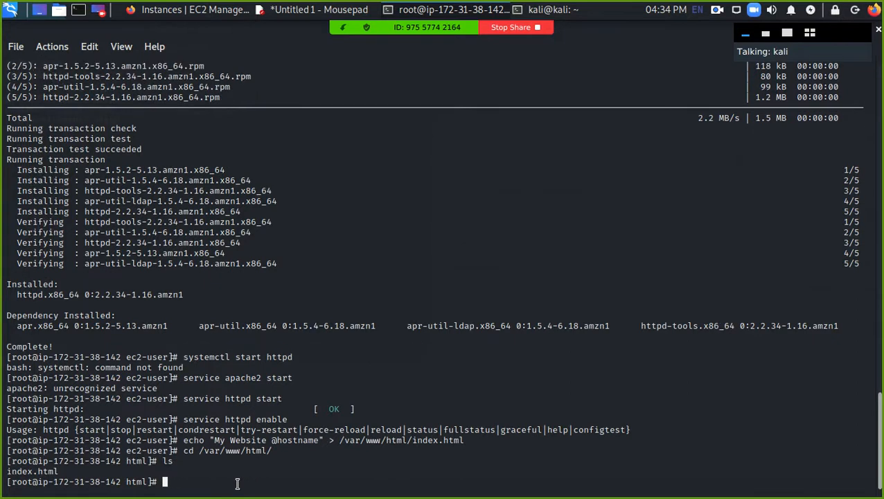
Open index.html in nano to check its text, and exit the editor saving the file under the same name
text(nano index.html)
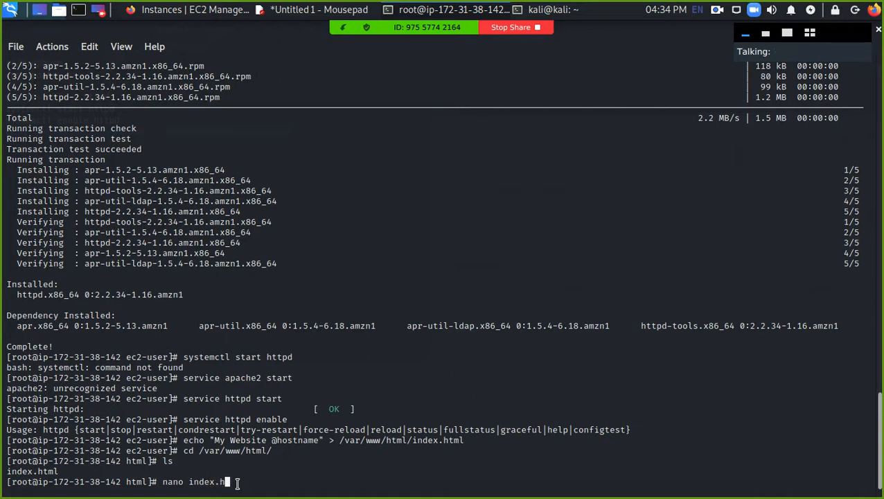
key(Return)
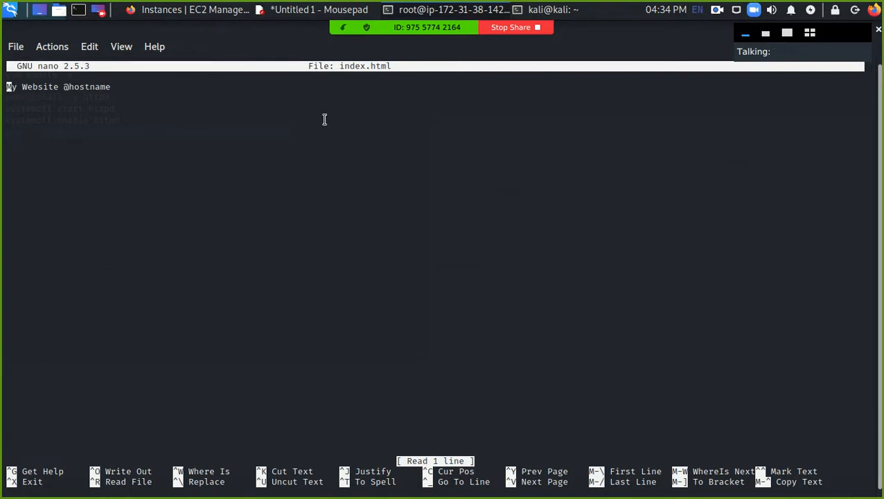
key(ctrl+z)
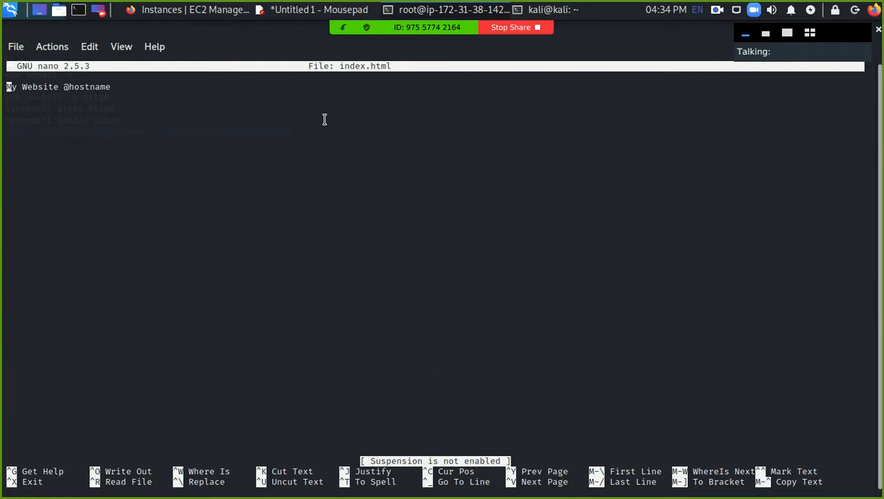
key(Return)
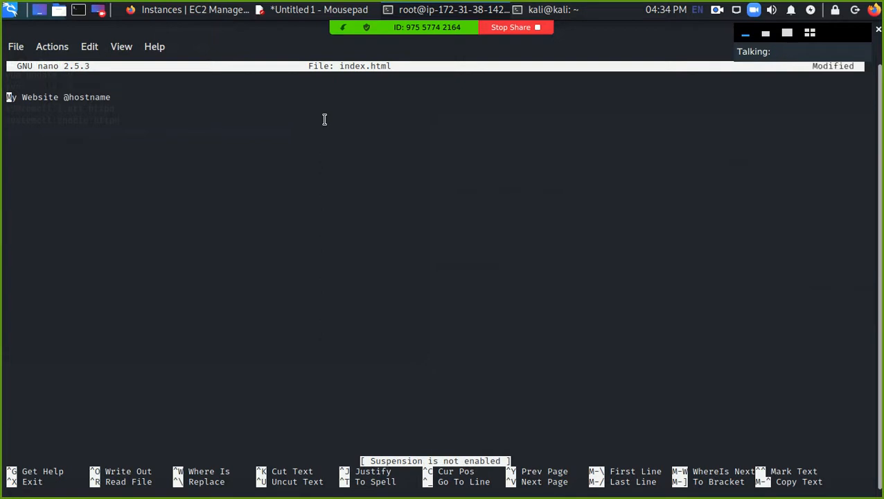
key(BackSpace)
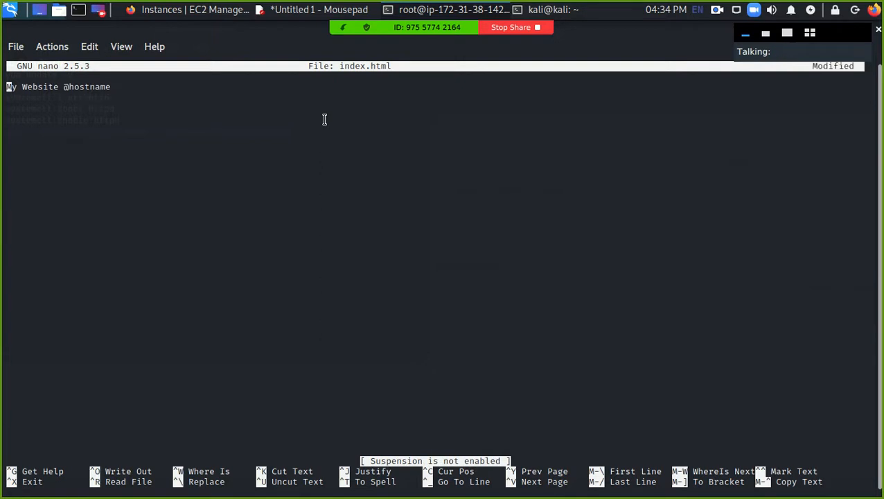
key(ctrl+c)
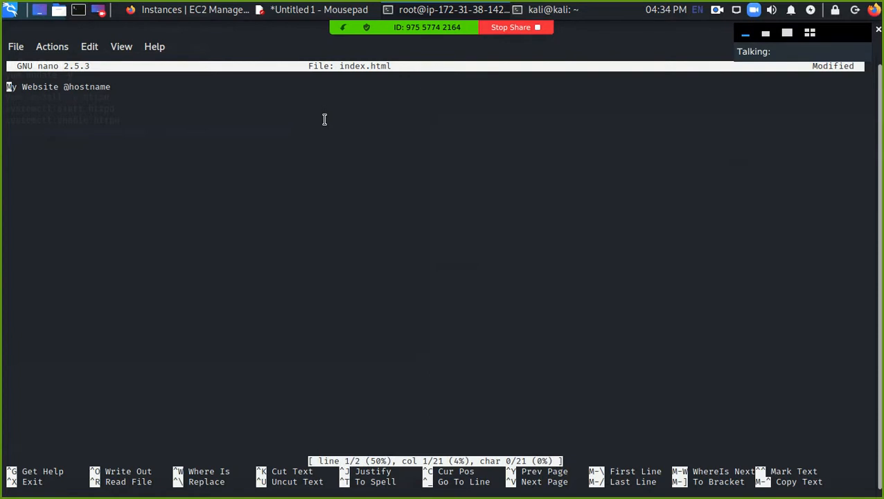
key(ctrl+x)
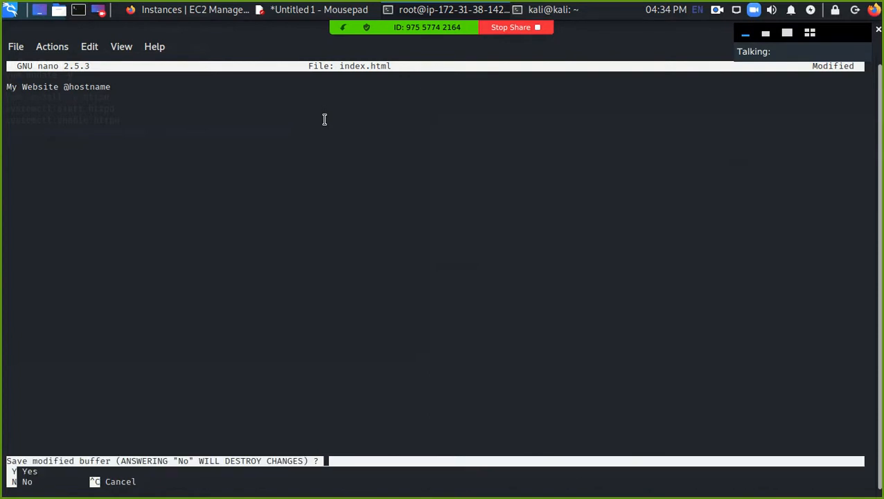
key(y)
key(Return)
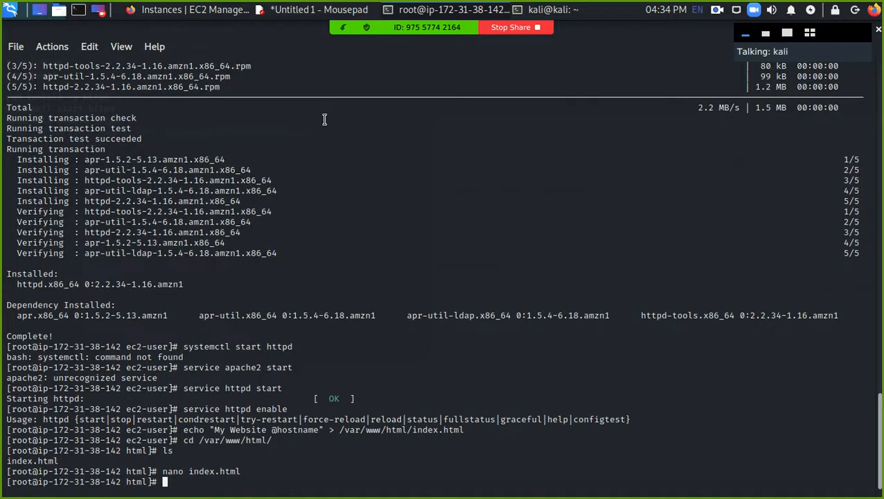
Exit the root shell and close the SSH session to the first instance
text(exit)
key(Return)
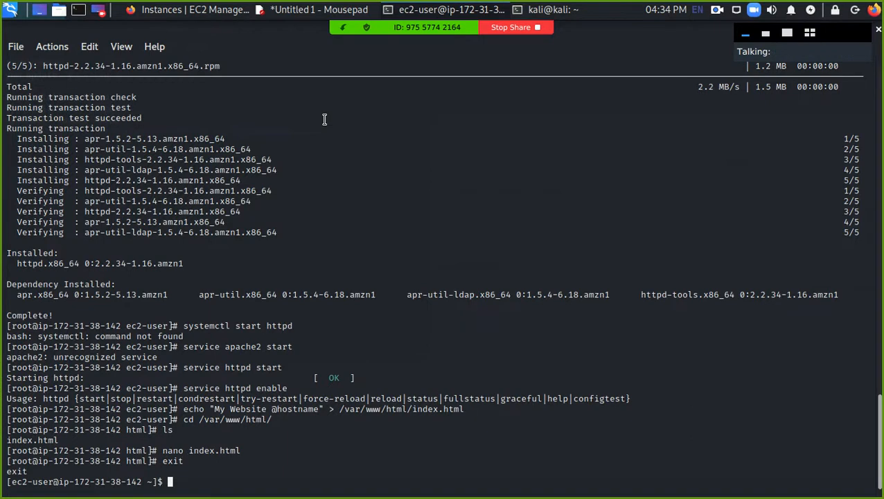
text(exit)
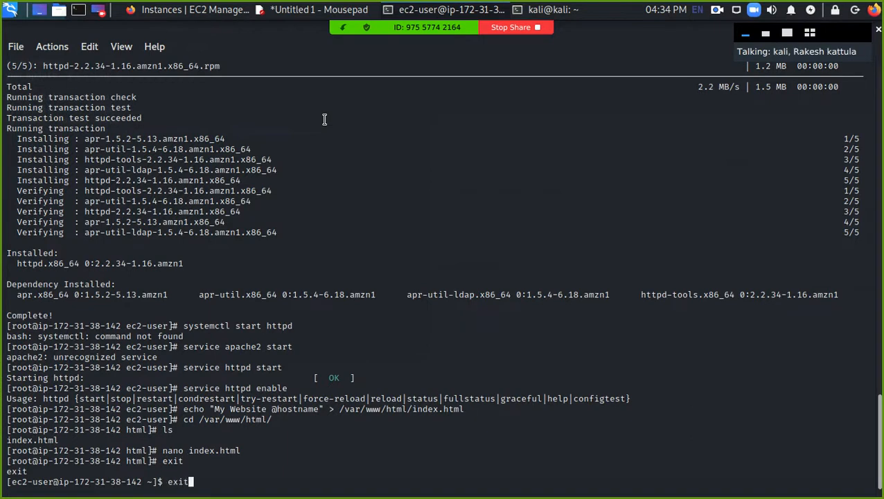
key(Return)
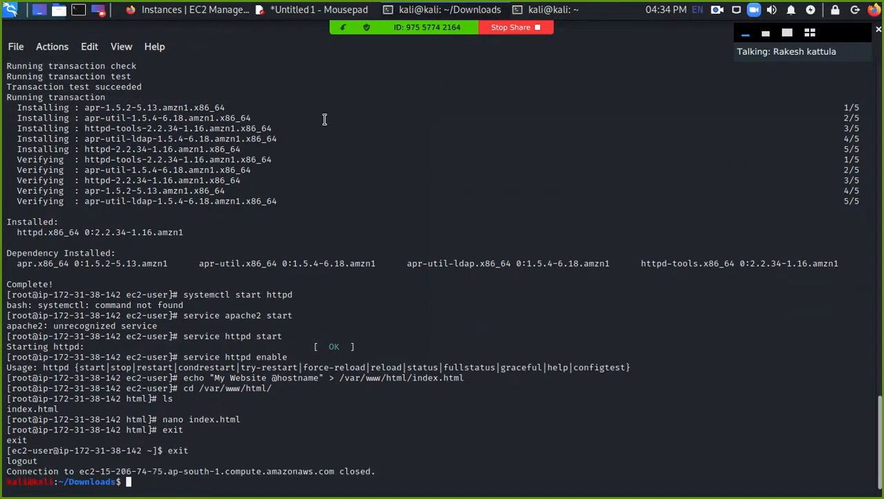
Recall the ssh command, and select the public DNS of the second running instance, i-0661f6ee31b359415, in the EC2 console
key(Up)
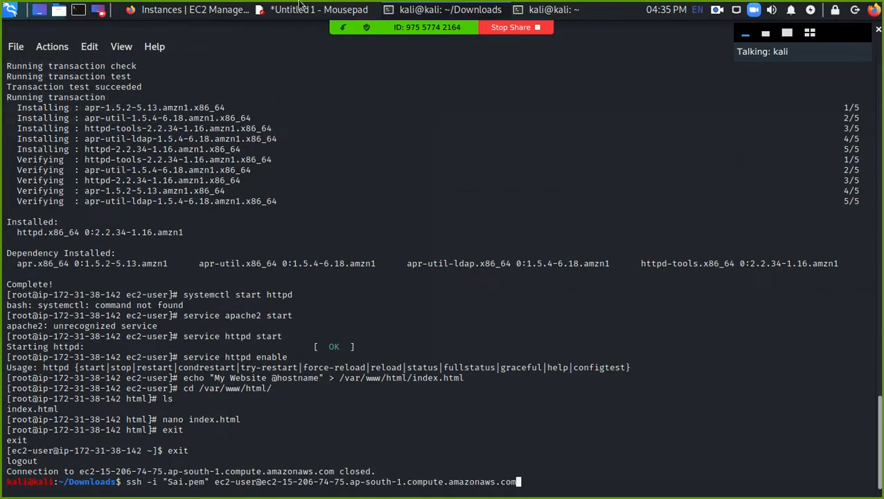
click(201, 9)
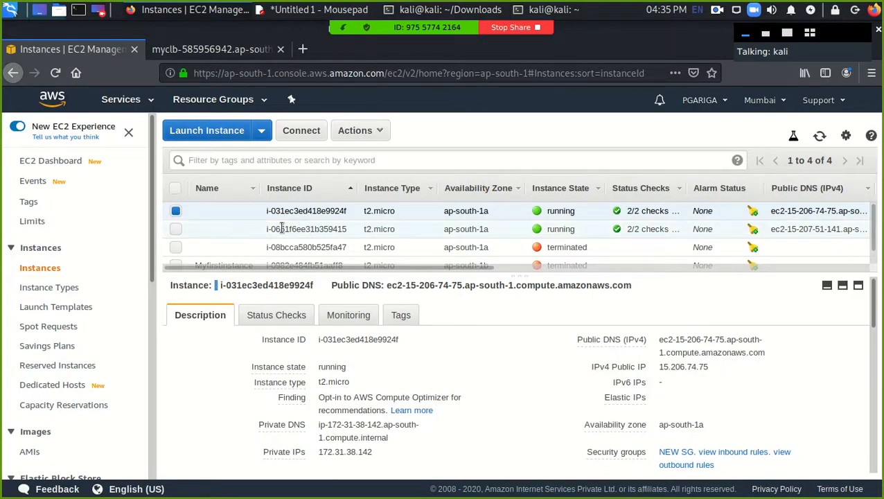
click(221, 228)
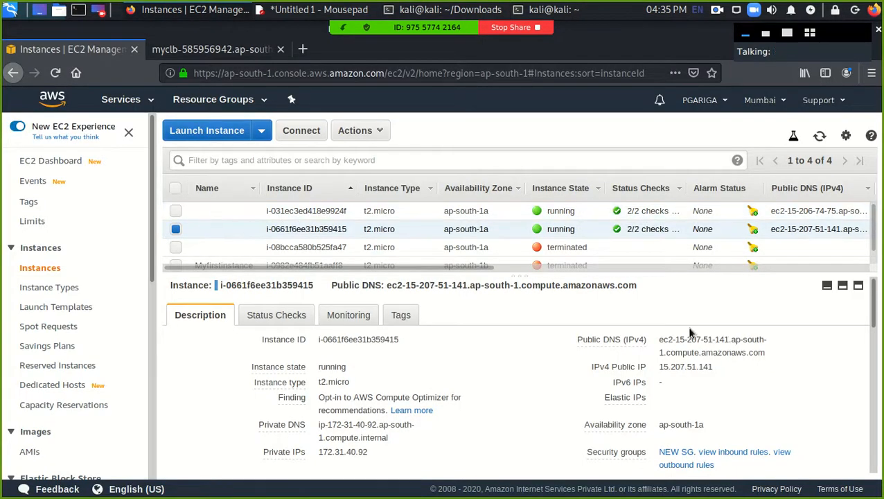
click(775, 353)
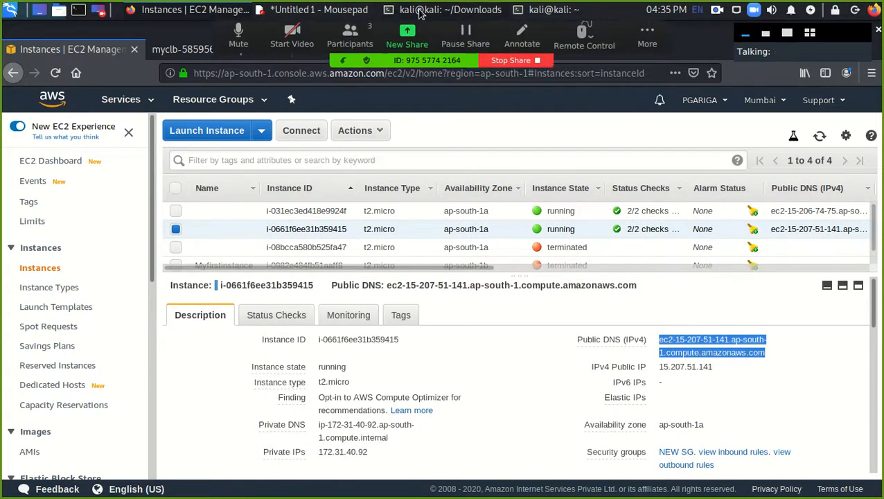
Replace the recalled ssh command's user and host with the copied DNS, and try to connect using Sai.pem, accepting the host key
click(443, 10)
key(BackSpace)
key(BackSpace)
key(BackSpace)
key(BackSpace)
key(BackSpace)
key(BackSpace)
key(BackSpace)
key(BackSpace)
key(BackSpace)
key(BackSpace)
key(BackSpace)
key(BackSpace)
key(BackSpace)
key(BackSpace)
key(BackSpace)
key(BackSpace)
key(BackSpace)
key(BackSpace)
key(BackSpace)
key(BackSpace)
key(BackSpace)
key(BackSpace)
key(BackSpace)
key(BackSpace)
key(BackSpace)
key(BackSpace)
key(BackSpace)
key(BackSpace)
key(BackSpace)
key(BackSpace)
key(BackSpace)
key(BackSpace)
key(BackSpace)
key(BackSpace)
key(BackSpace)
key(BackSpace)
key(BackSpace)
key(BackSpace)
key(BackSpace)
key(BackSpace)
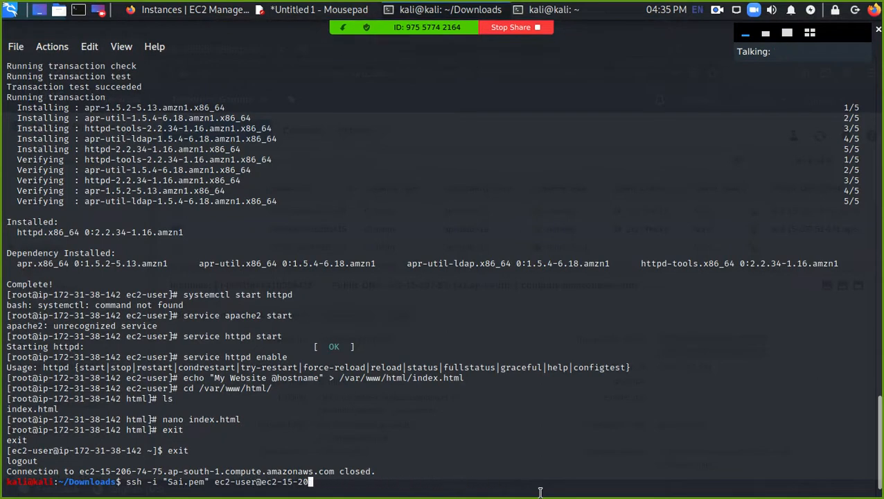
key(BackSpace)
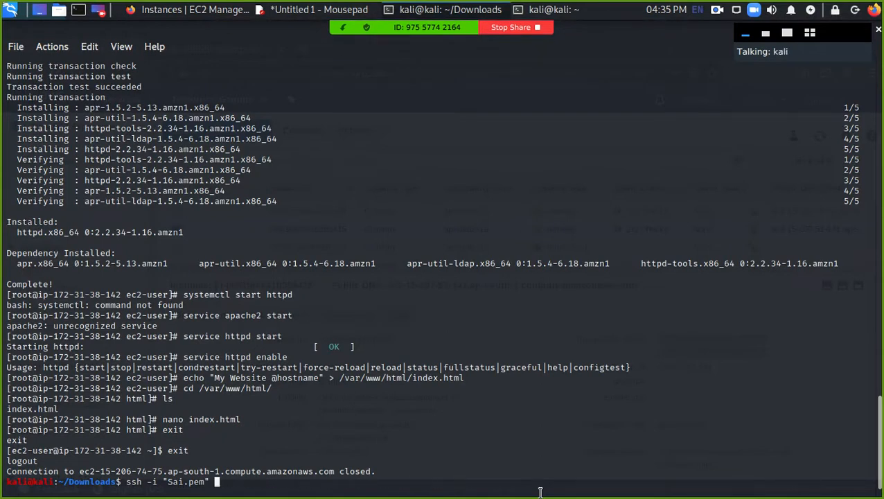
key(ctrl+shift+v)
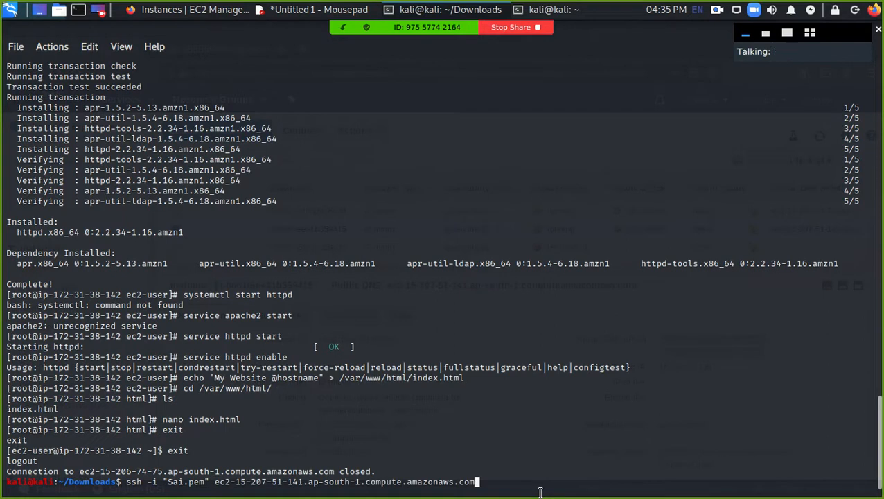
key(Return)
text(yes)
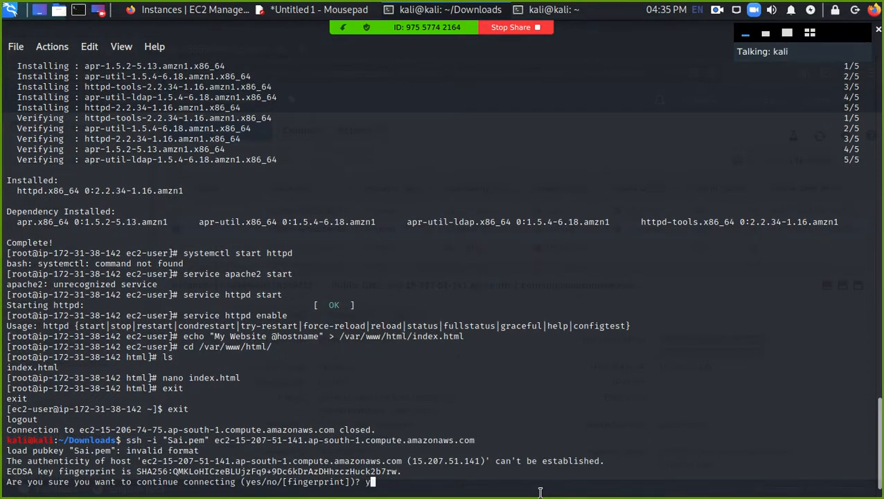
key(Return)
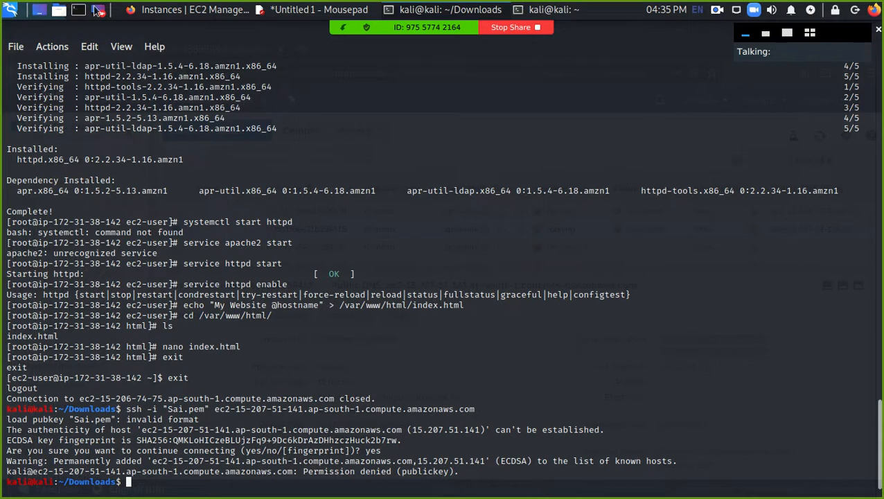
Open the connection instructions for instance i-0661f6ee31b359415 in the EC2 console and copy the example ssh command
click(160, 12)
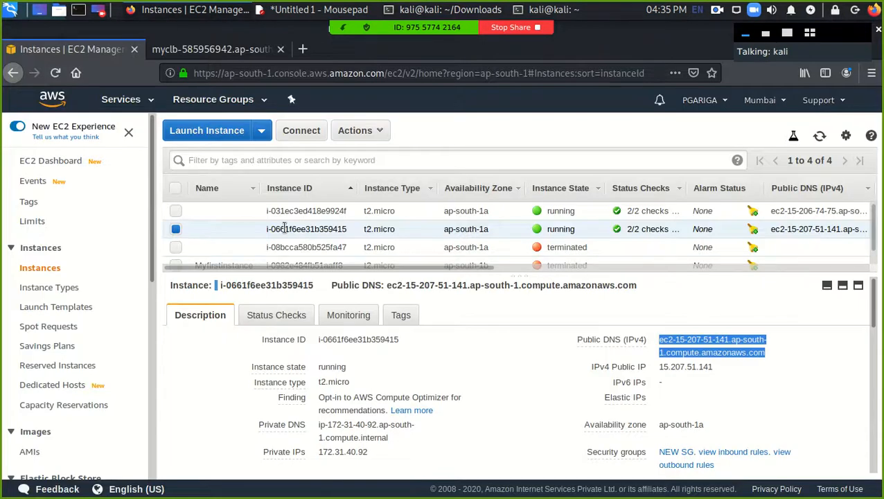
click(293, 129)
scroll(405, 377, down, 3)
drag(739, 347, 675, 341)
click(670, 341)
triple_click(672, 341)
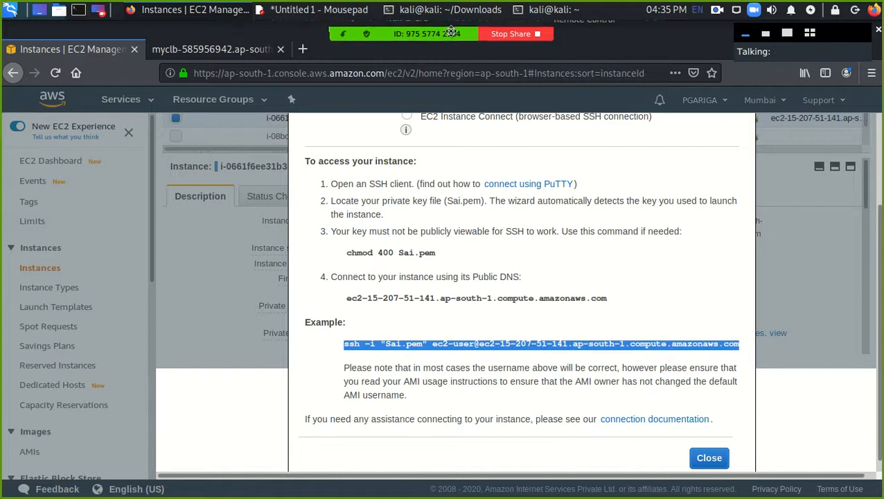
Paste the copied ssh command in the terminal and run it to connect to the second instance as ec2-user
key(alt+Tab)
key(ctrl+shift+v)
key(Return)
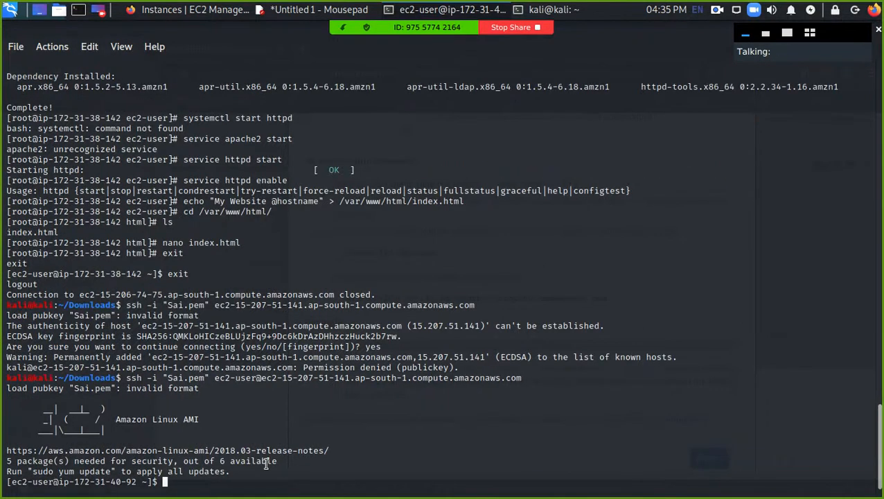
Review the commands run on the first instance in the terminal history and the setup script in Mousepad
scroll(454, 283, up, 20)
scroll(459, 273, up, 20)
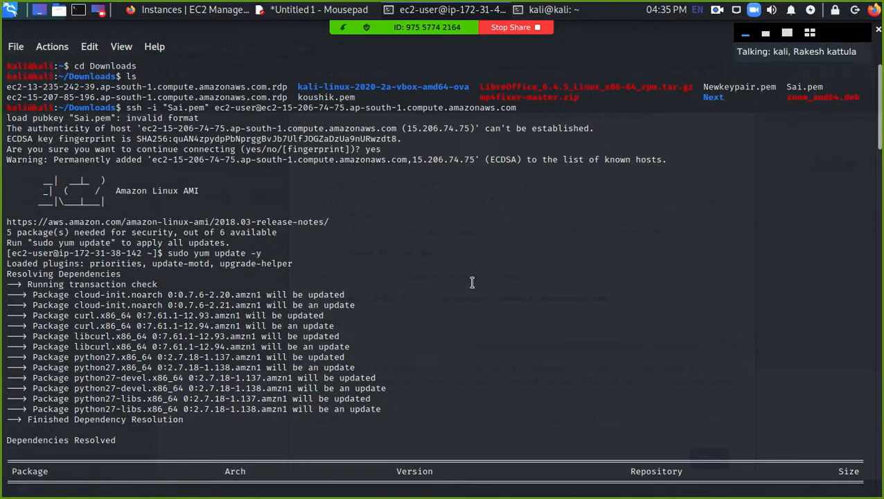
scroll(471, 282, down, 20)
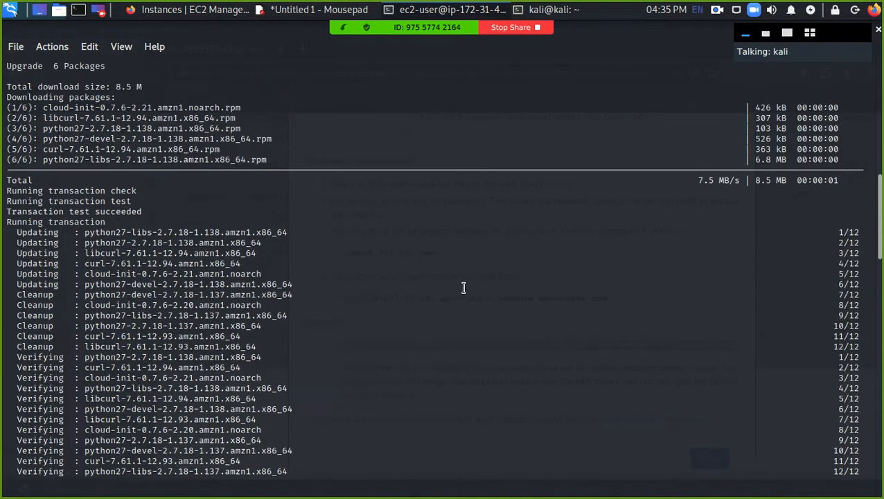
scroll(463, 295, down, 5)
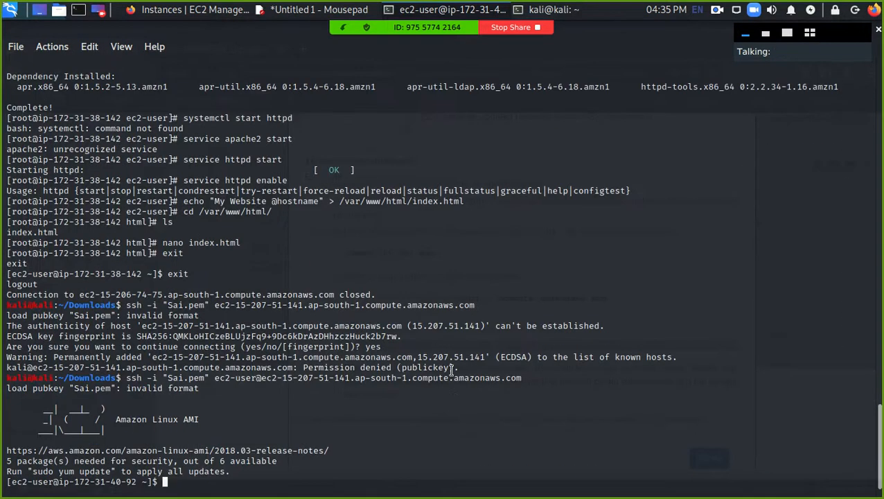
drag(110, 481, 138, 483)
click(167, 483)
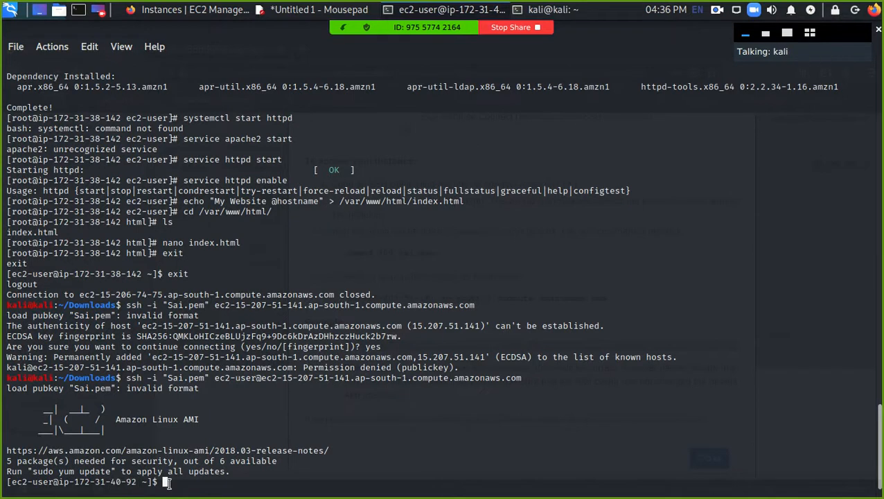
click(276, 11)
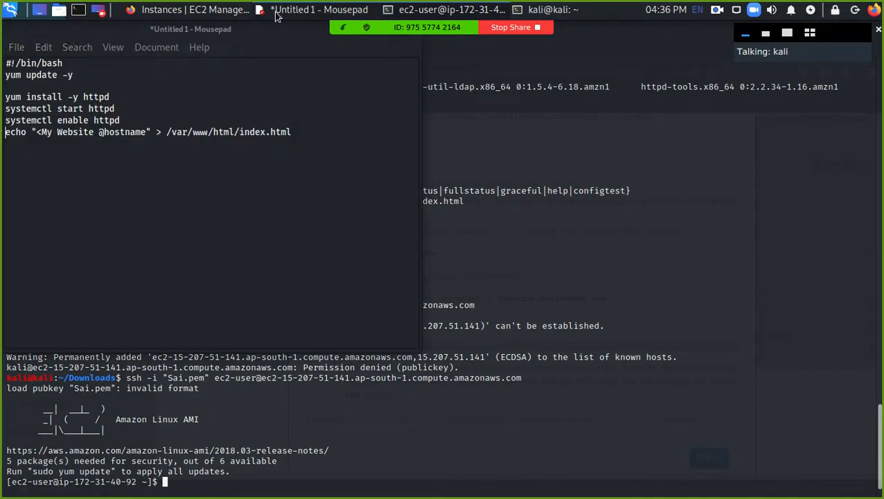
click(172, 485)
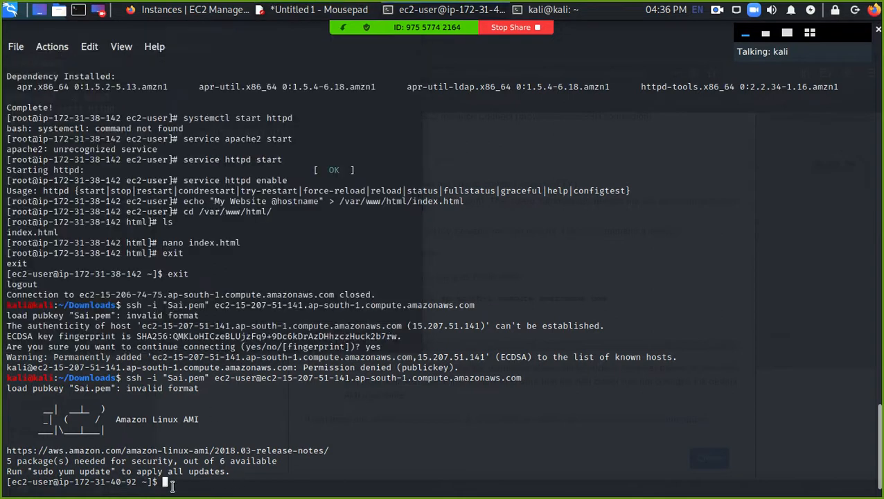
Switch to the root user with sudo su and try to run yum install update on the second instance
text(sudo su)
key(Return)
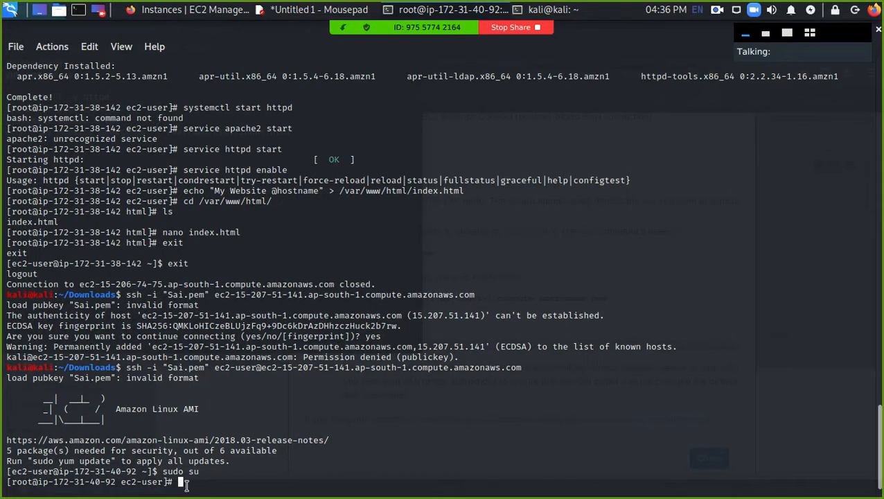
text(yum install update)
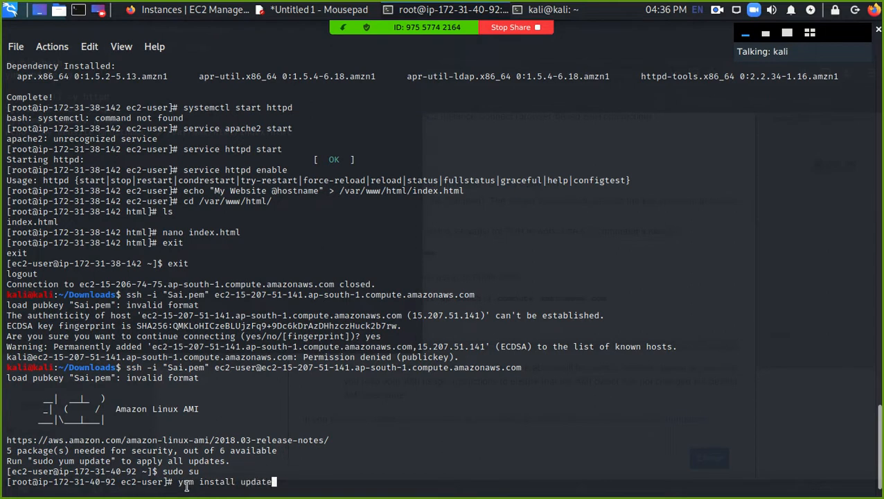
key(Return)
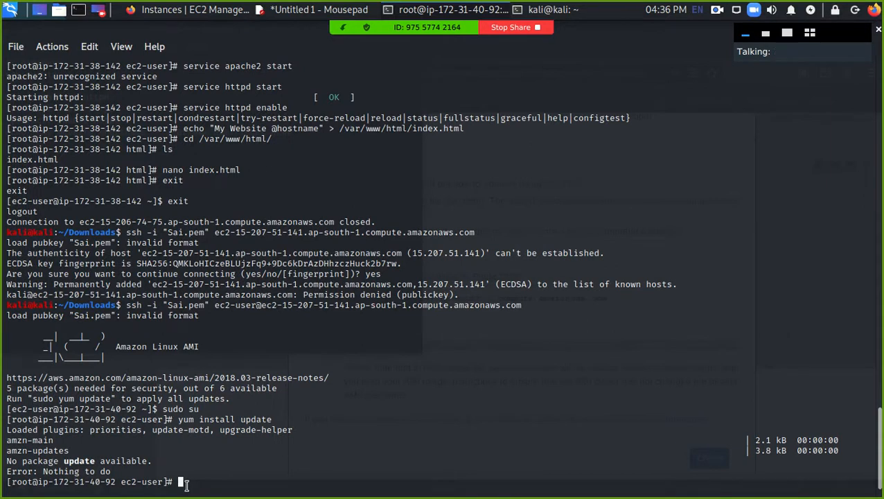
Check the setup script in Mousepad, and install httpd in the terminal with yum install httpd -y
click(339, 9)
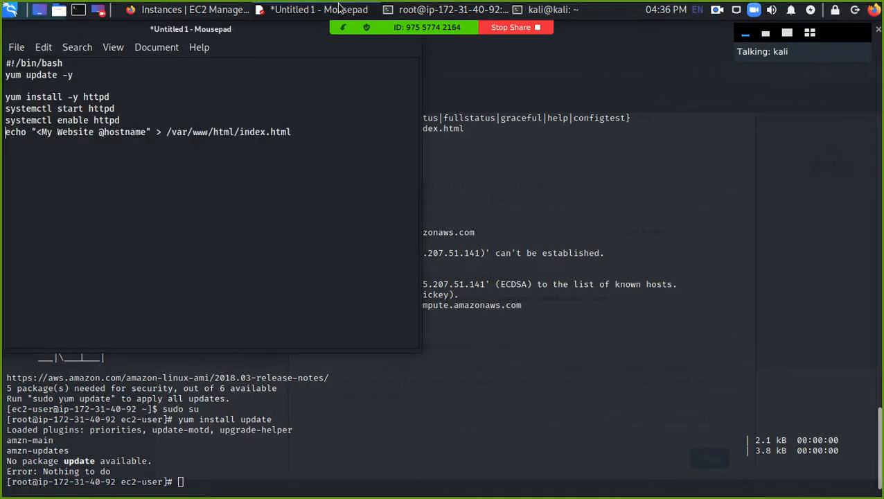
click(195, 13)
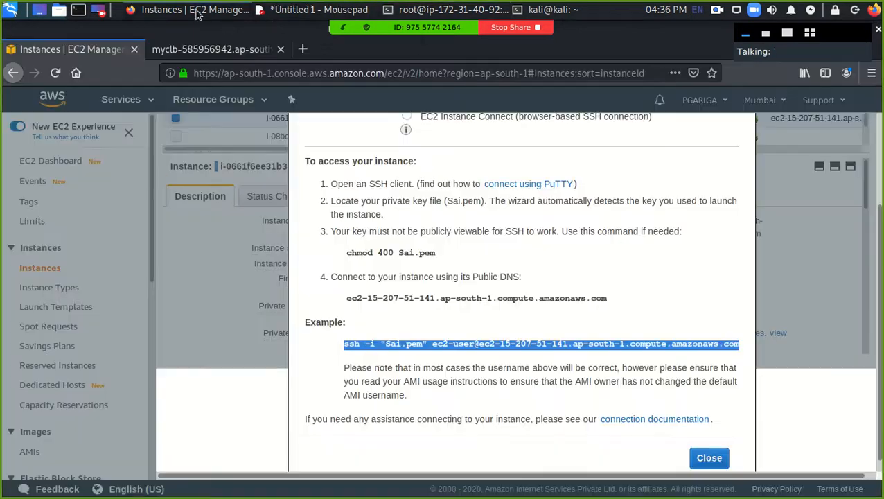
click(307, 11)
click(456, 14)
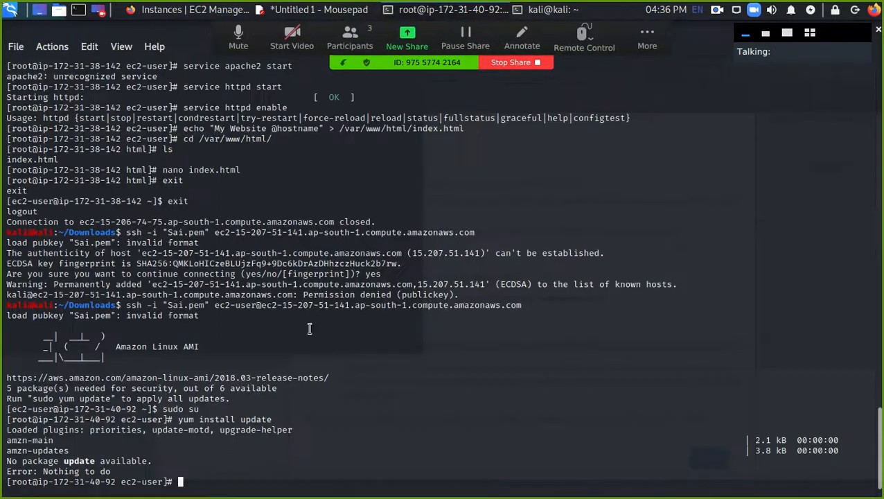
text(yu)
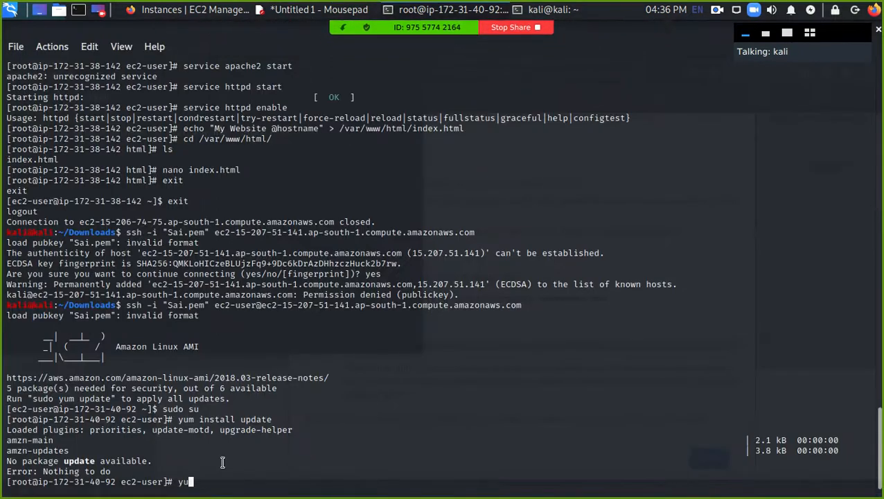
text(m install httpd -y)
key(Return)
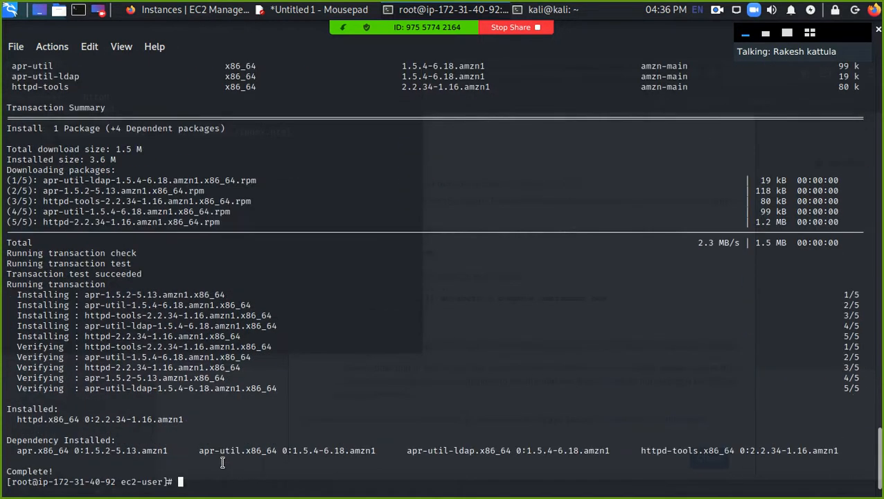
Start the web server with service httpd start
text(se)
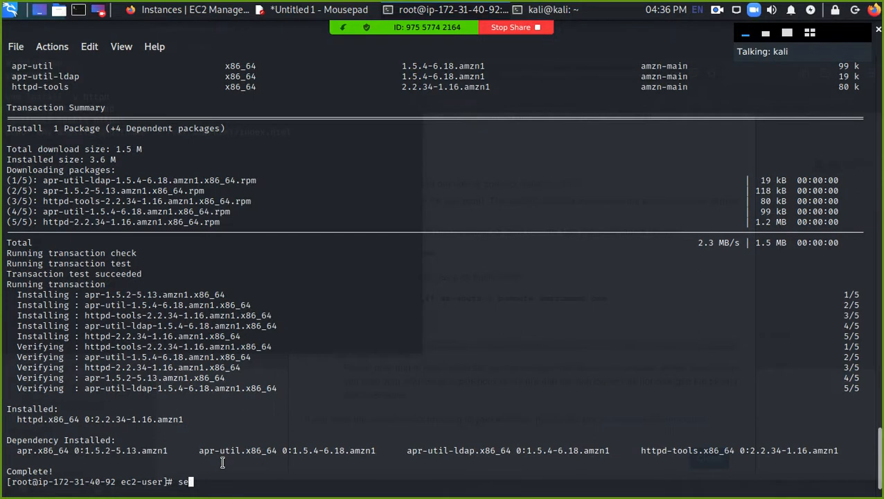
text(rvice )
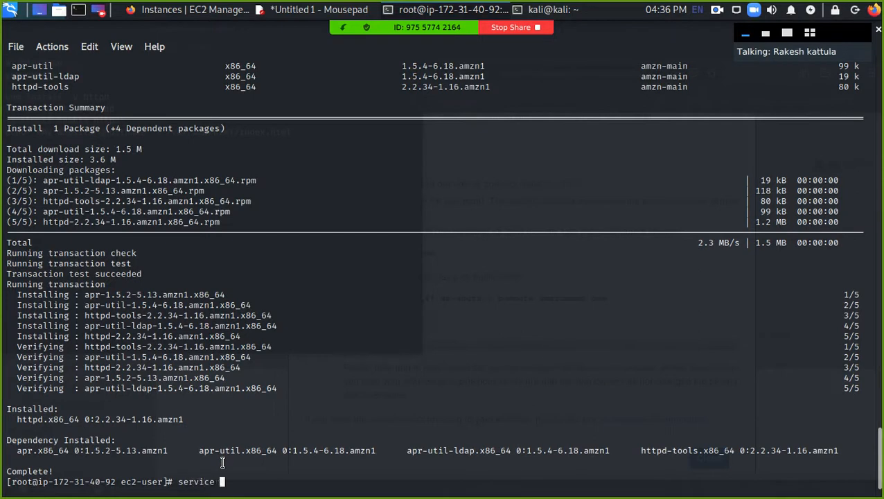
text(httpd start)
key(Return)
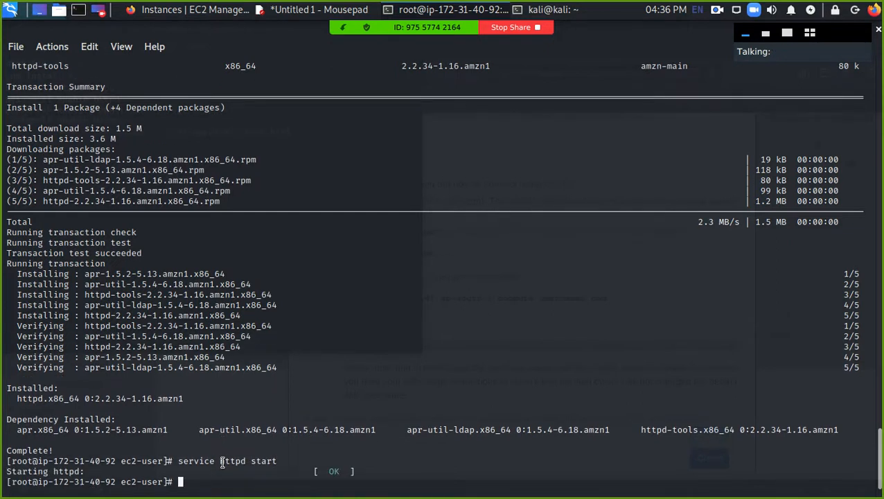
Recall the last service command and change it to try service httpd enable
key(Up)
key(BackSpace)
key(BackSpace)
key(BackSpace)
key(BackSpace)
key(BackSpace)
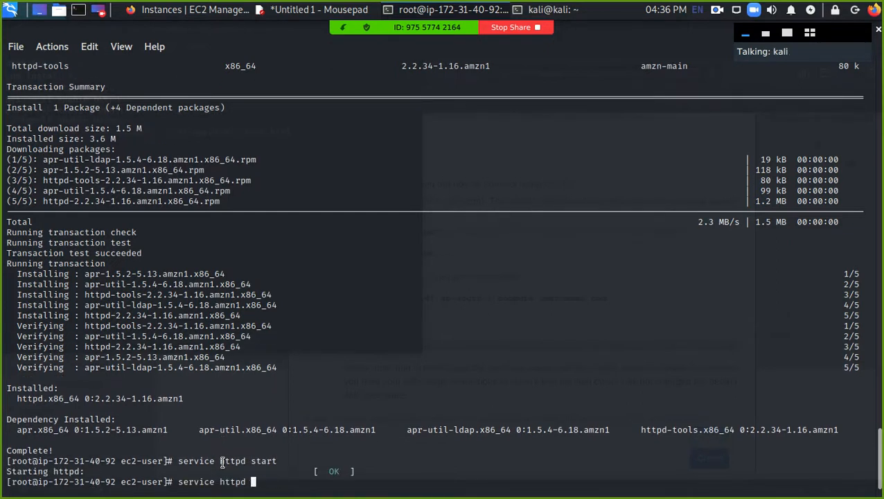
text(enable)
key(Return)
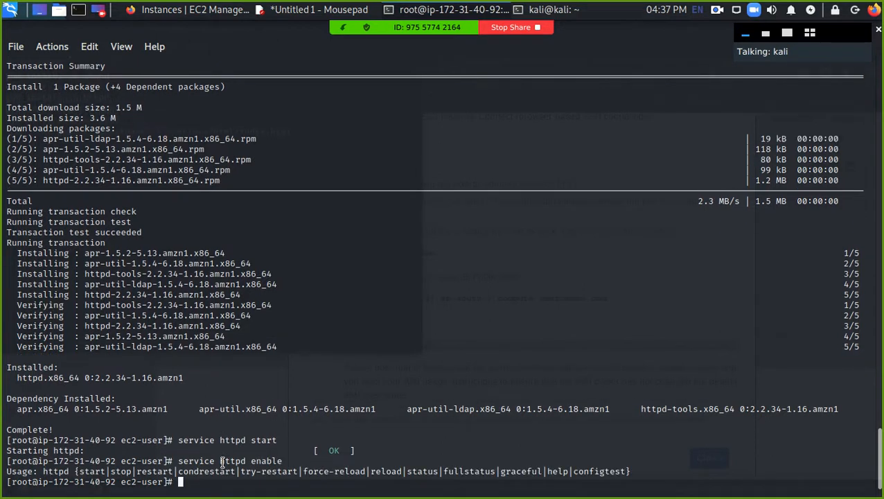
text(echo)
key(BackSpace)
key(BackSpace)
key(BackSpace)
key(BackSpace)
Copy the echo line that writes index.html from the Mousepad script and paste it at the terminal prompt
click(296, 12)
drag(284, 136, 3, 154)
key(ctrl+c)
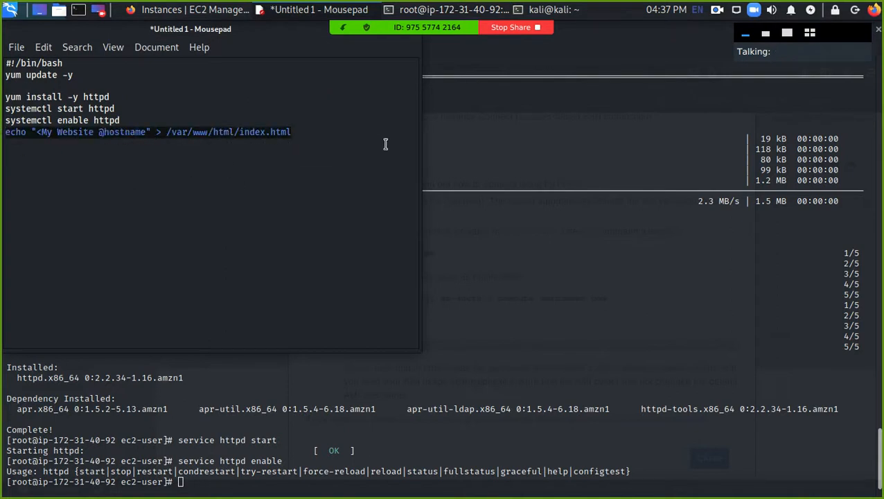
click(471, 10)
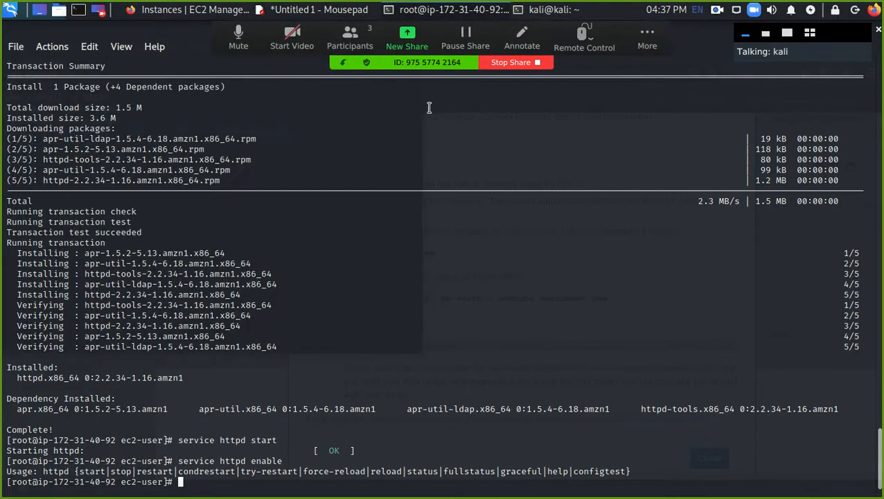
middle_click(181, 485)
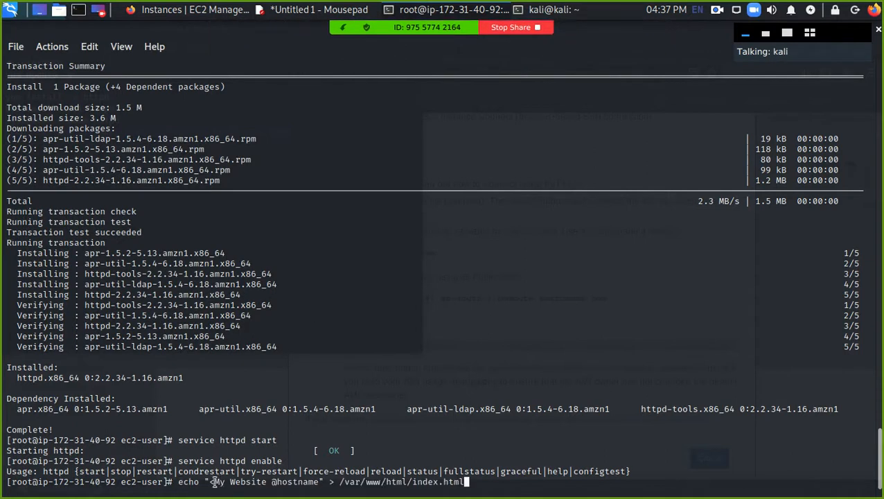
Remove the stray "<" before My Website in the pasted echo command and run it to write /var/www/html/index.html
key(Left)
key(Left)
key(Left)
key(Left)
key(Left)
key(Left)
key(Left)
key(Left)
key(Left)
key(Left)
key(Left)
key(Left)
key(Left)
key(Left)
key(Left)
key(Left)
key(Left)
key(Left)
key(Left)
key(Left)
key(Left)
key(Left)
key(Left)
key(Left)
key(Left)
key(Left)
key(Left)
key(Left)
key(Left)
key(Left)
key(Left)
key(Left)
key(Left)
key(Left)
key(Left)
key(Left)
key(Left)
key(Left)
key(Left)
key(Left)
key(BackSpace)
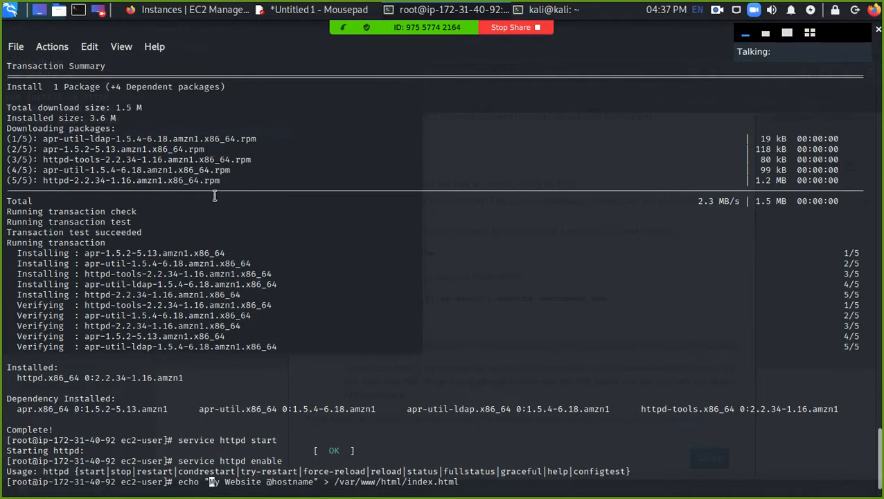
key(Return)
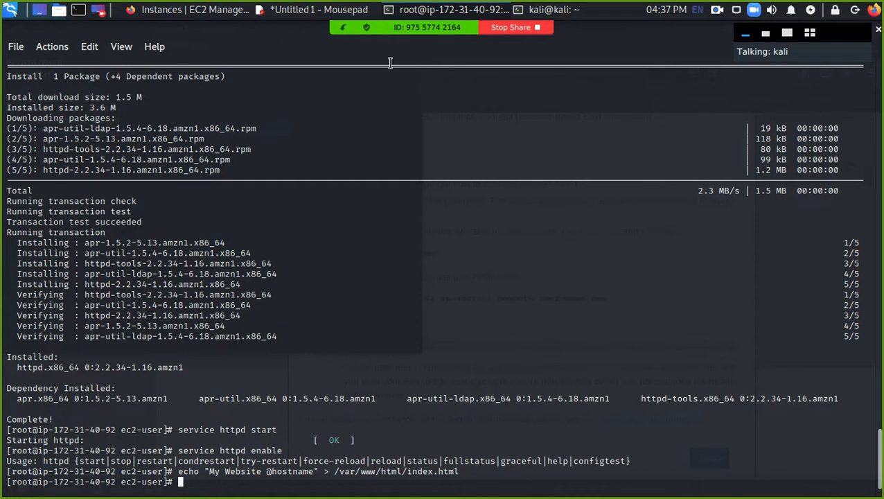
Close the connection instructions in the EC2 console, copy instance i-0661f6ee31b359415's public DNS, and load it in a new browser tab
click(331, 14)
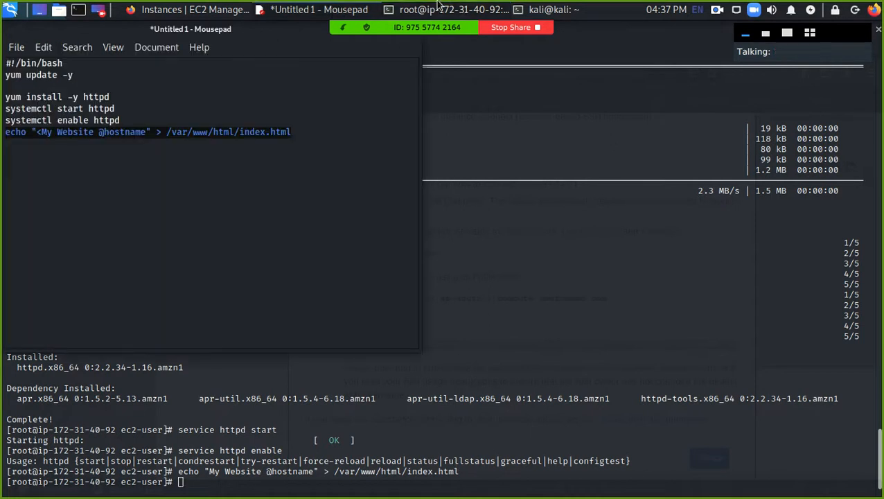
click(205, 14)
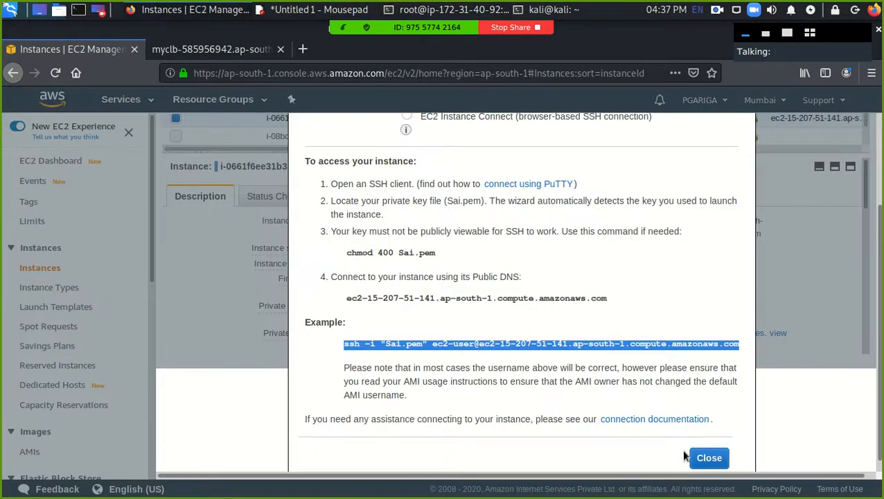
click(708, 458)
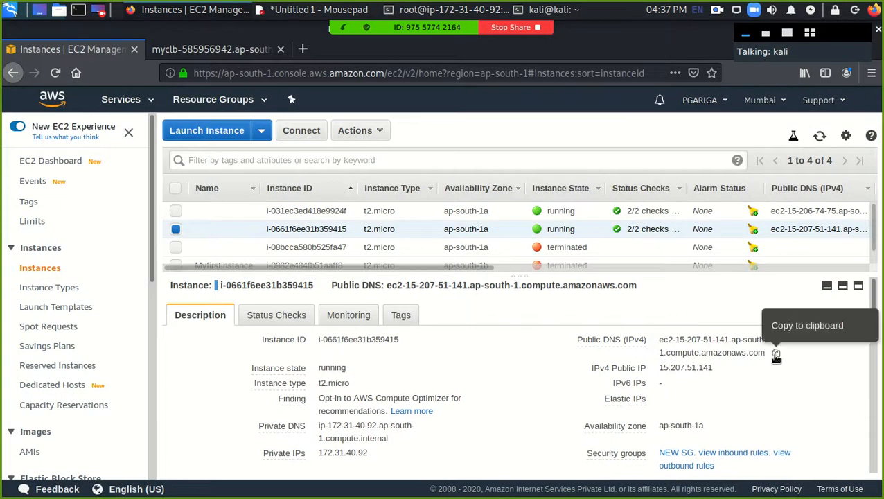
click(775, 352)
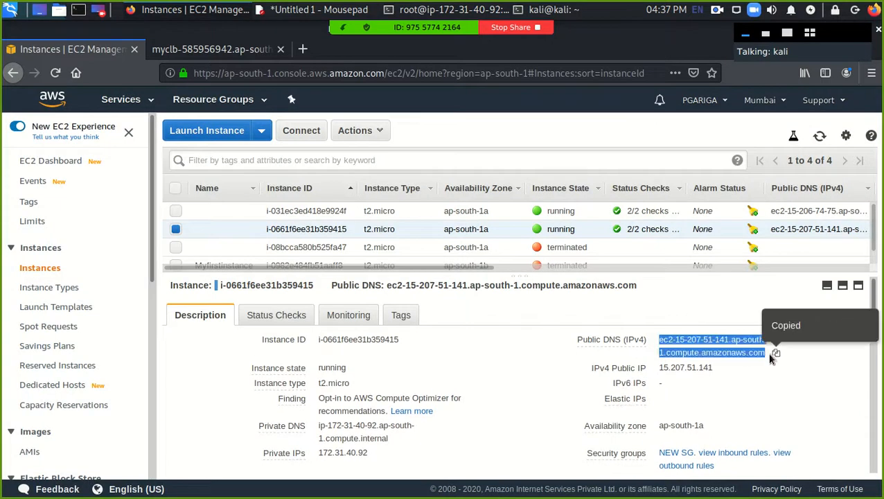
click(302, 48)
key(ctrl+v)
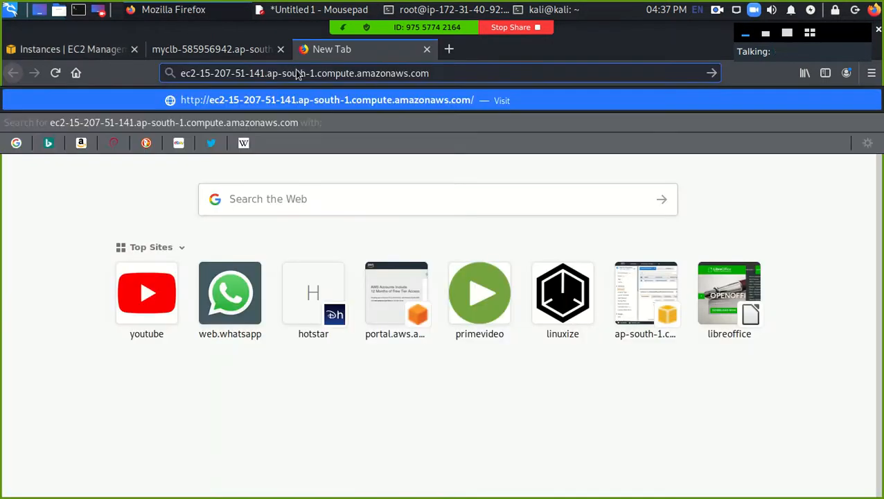
key(Return)
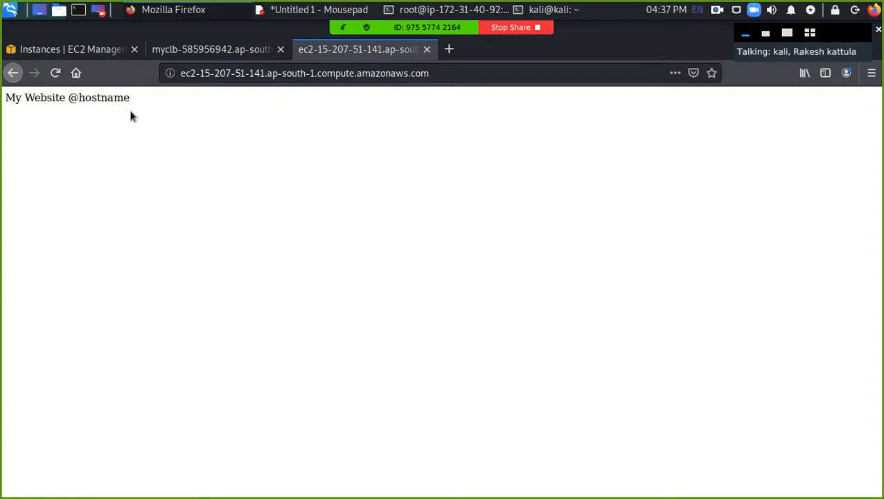
Return to the terminal, change to /var/www/html/ and display the contents of index.html with cat
click(410, 10)
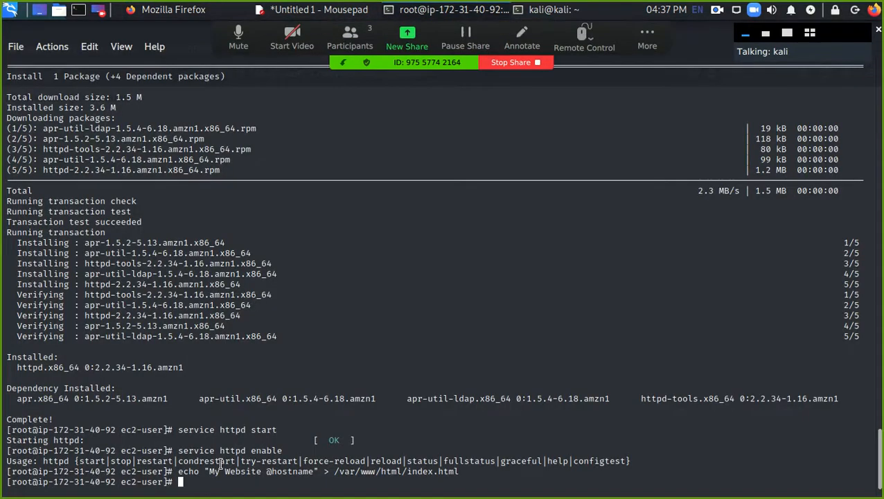
text(cd /va)
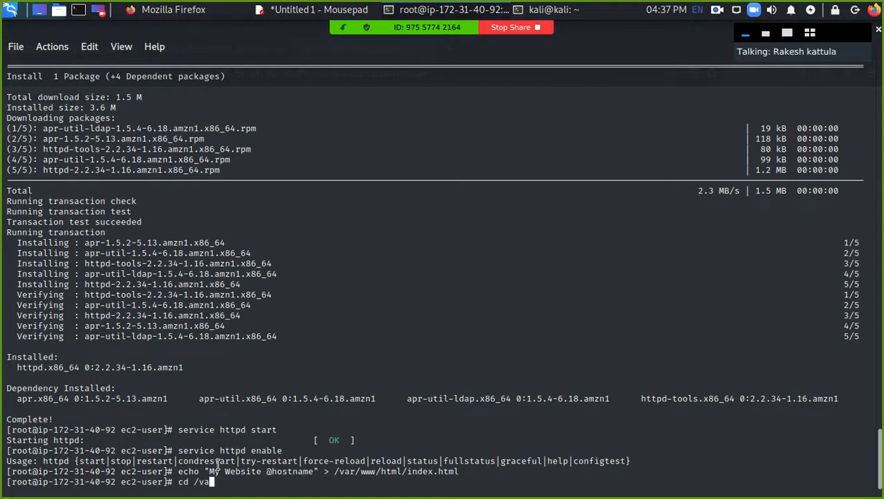
text(r/ww)
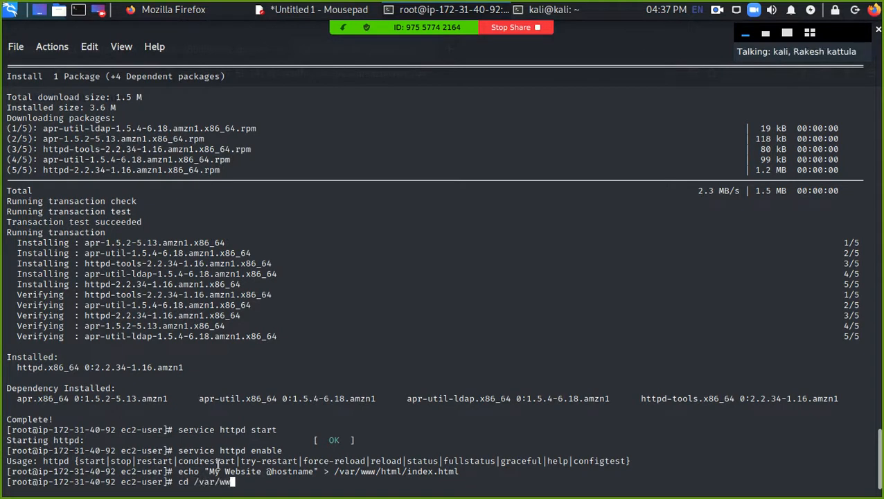
text(w/)
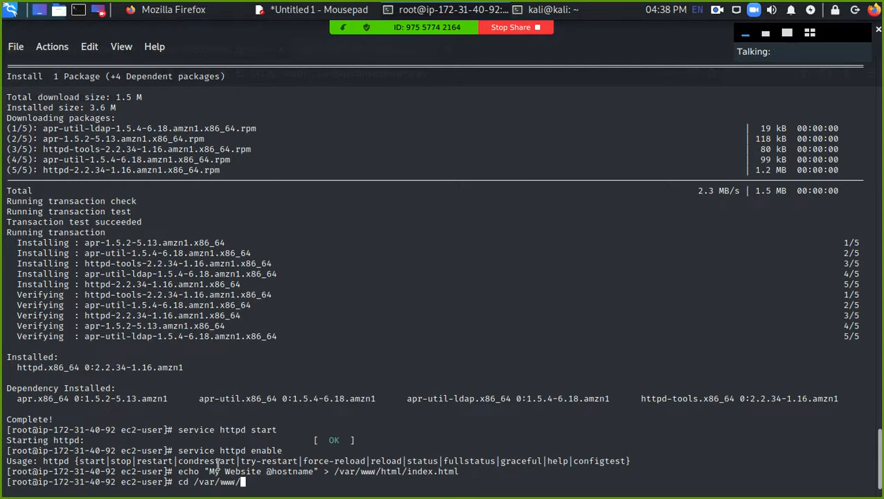
text(html)
text(/)
key(Return)
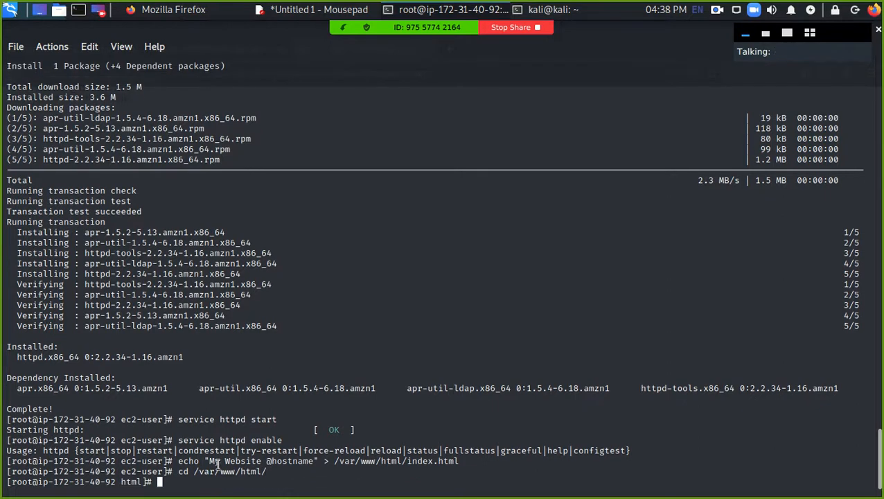
text(cat index.html)
key(Return)
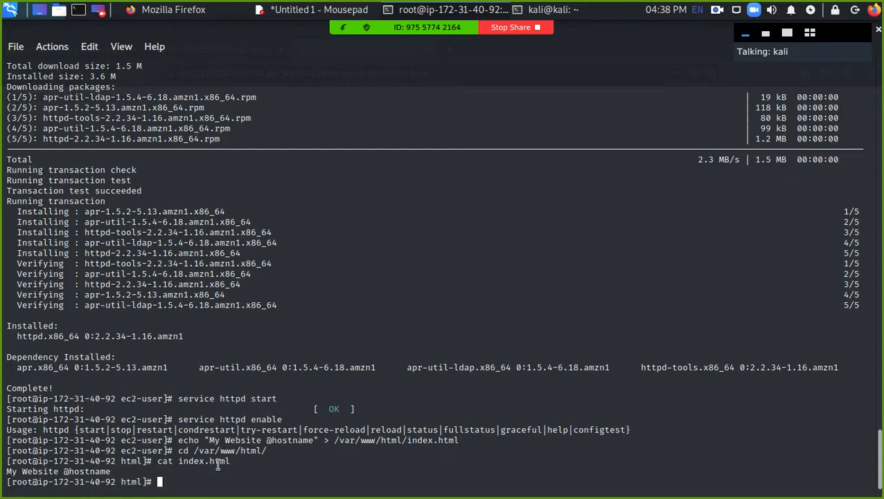
text(nano inde)
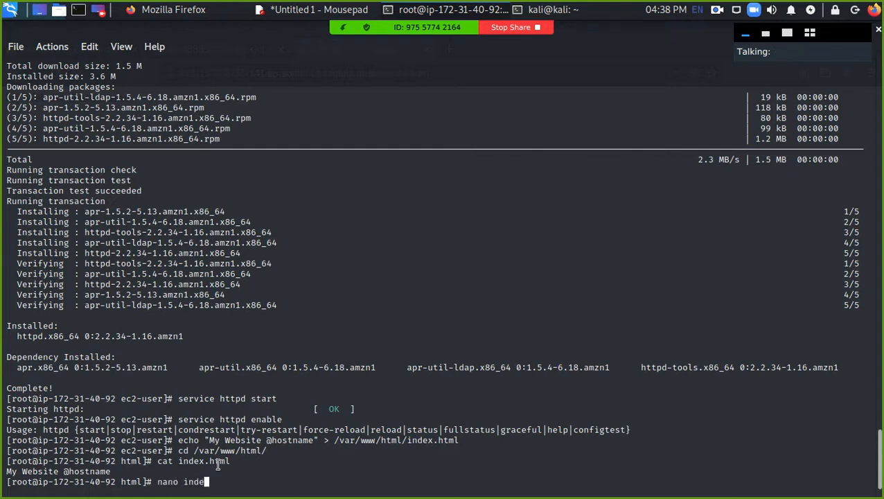
text(x.htm)
text(l)
key(Return)
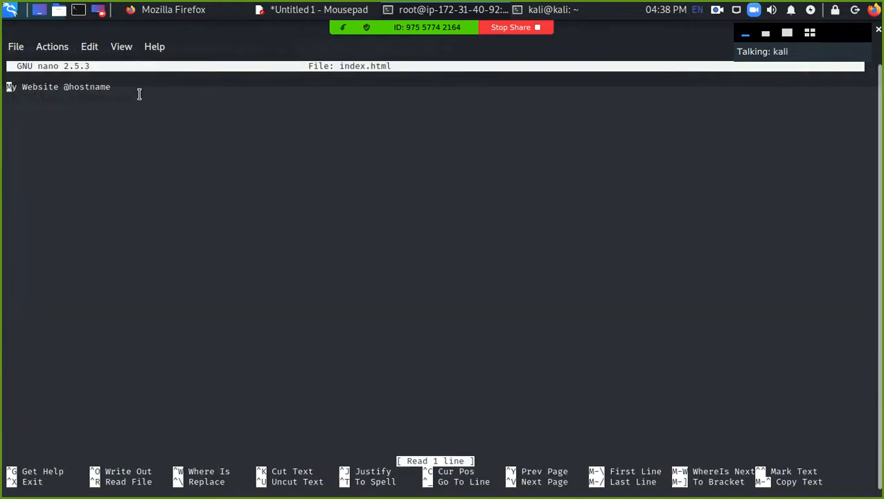
key(Right)
key(Right)
key(Right)
key(Right)
key(Right)
key(Right)
key(Right)
key(Right)
key(Right)
key(Right)
key(Right)
key(Right)
key(Right)
key(Right)
key(Right)
key(Right)
key(Right)
key(Right)
key(Right)
key(Right)
key(BackSpace)
key(BackSpace)
key(BackSpace)
key(BackSpace)
key(BackSpace)
key(BackSpace)
key(BackSpace)
key(BackSpace)
key(BackSpace)
text(@youtube)
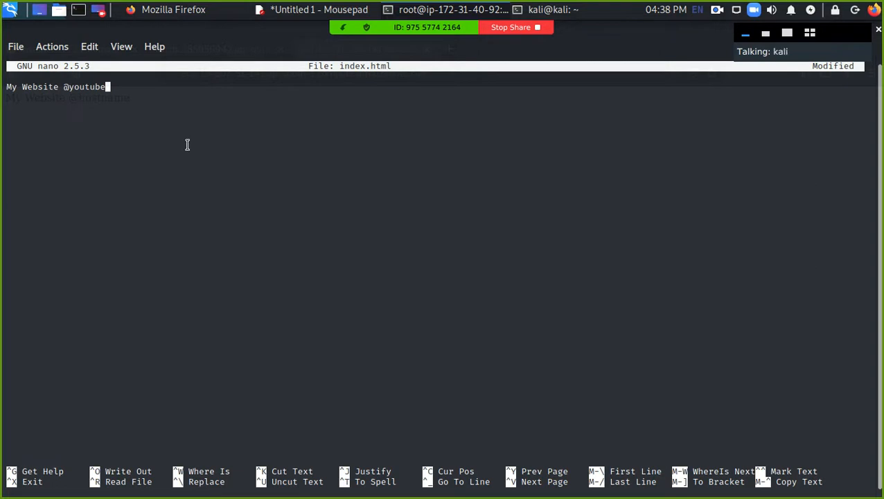
Save index.html under the same name, exit nano, and reload the instance's page in Firefox
key(ctrl+s)
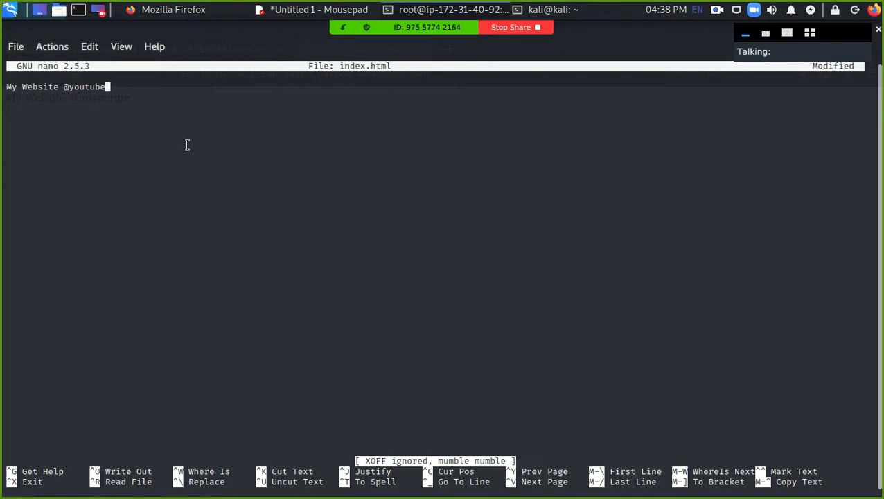
key(ctrl+x)
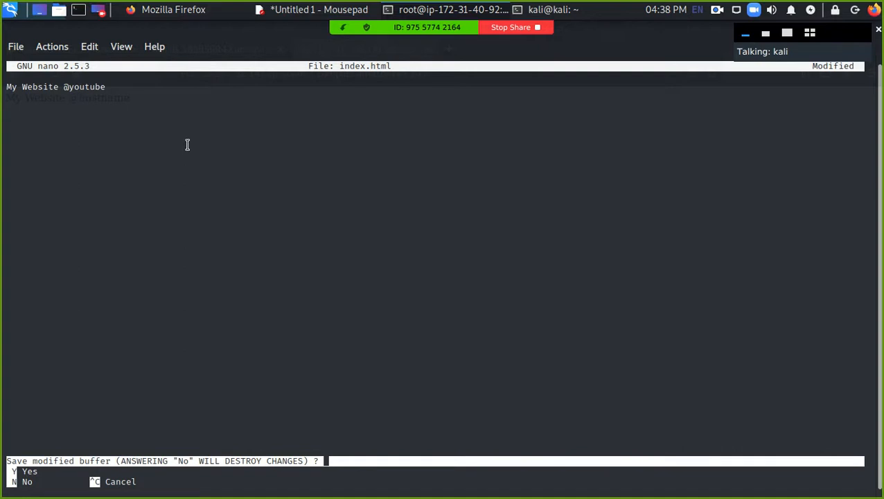
key(y)
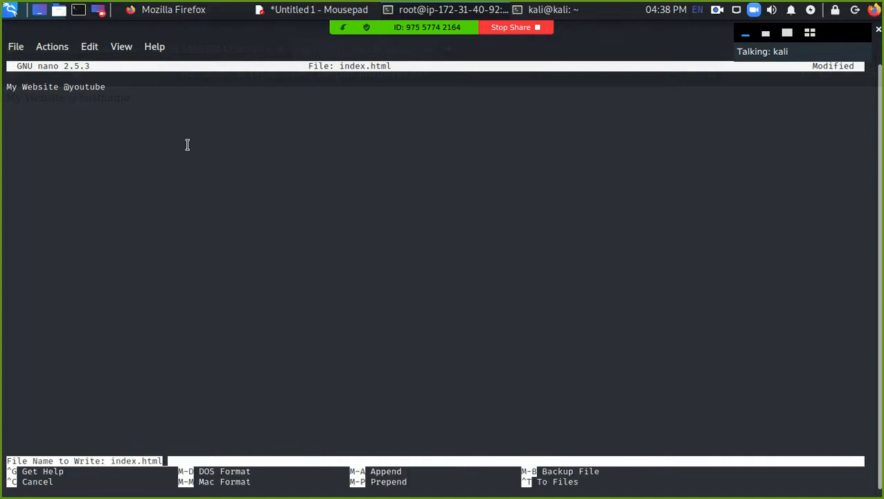
key(Return)
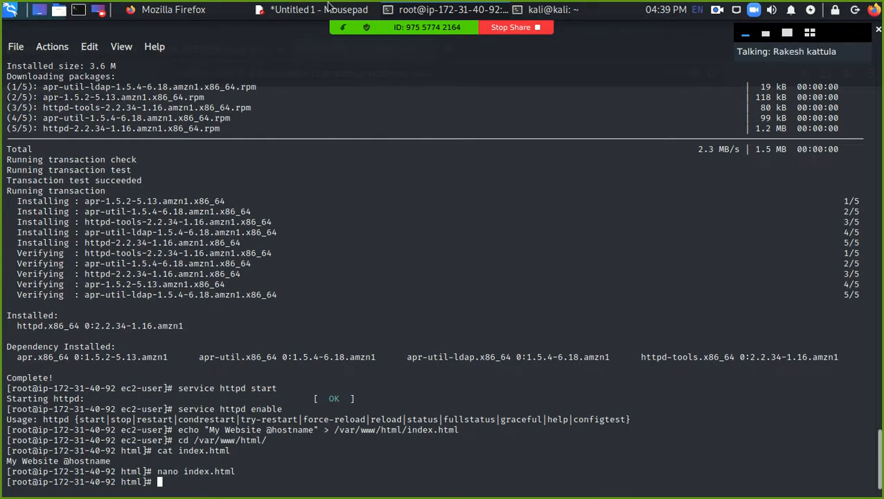
click(173, 10)
click(55, 73)
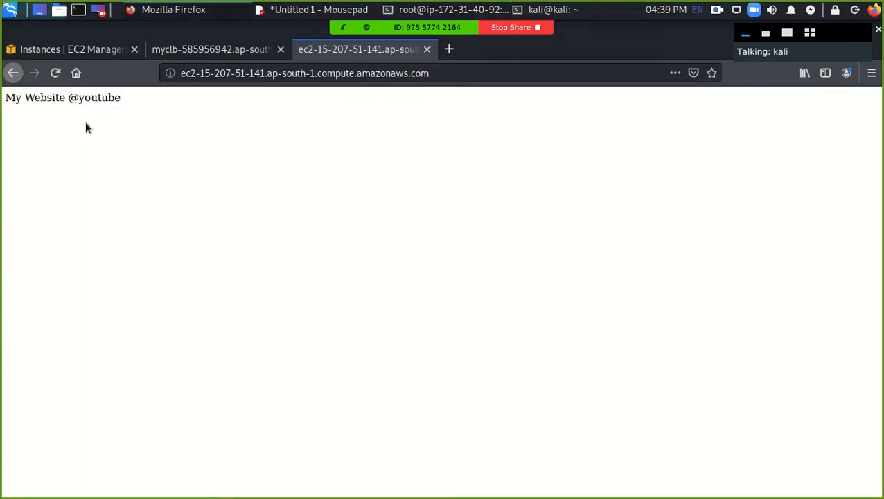
Copy the public DNS of instance i-031ec3ed418e9924f from the EC2 console and load it in a new browser tab
click(115, 55)
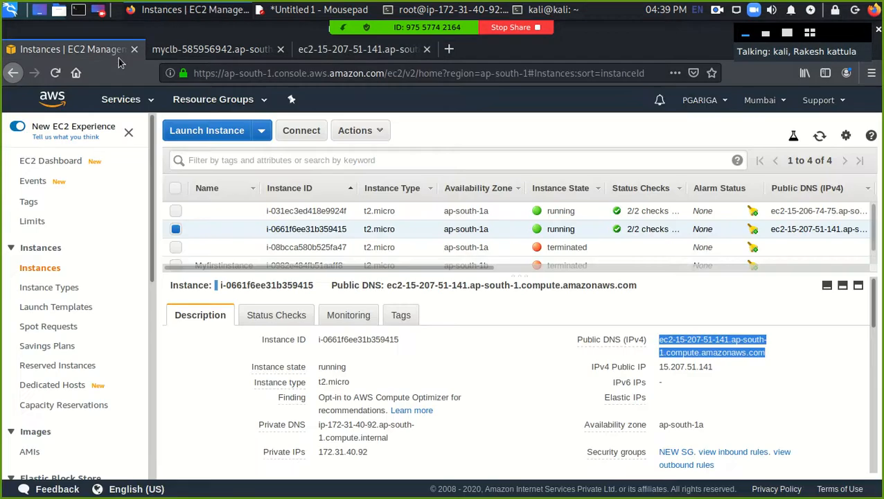
click(723, 217)
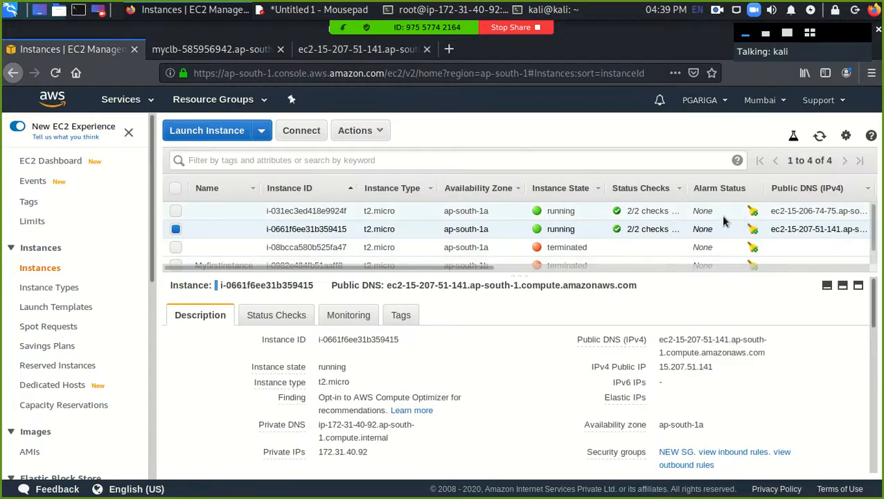
click(720, 216)
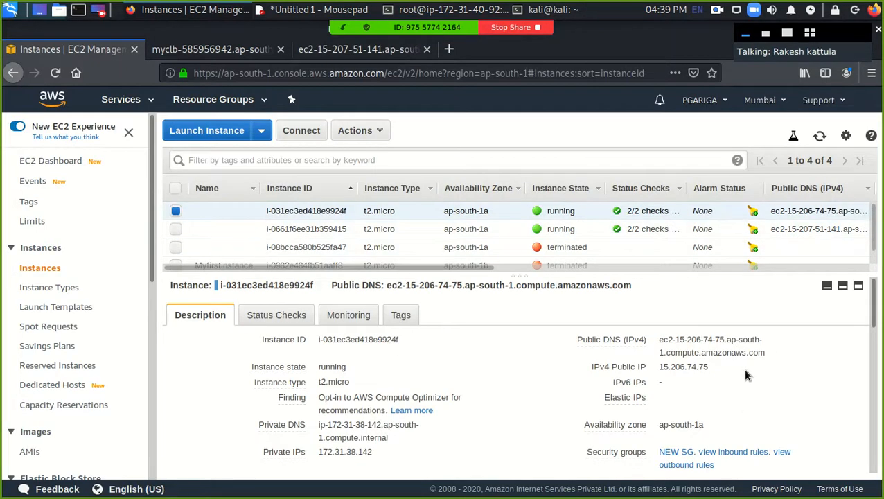
click(775, 352)
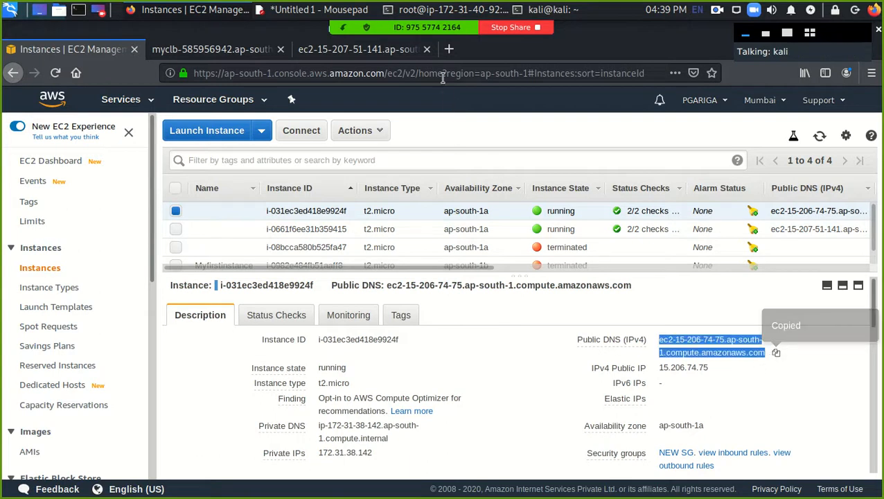
click(449, 49)
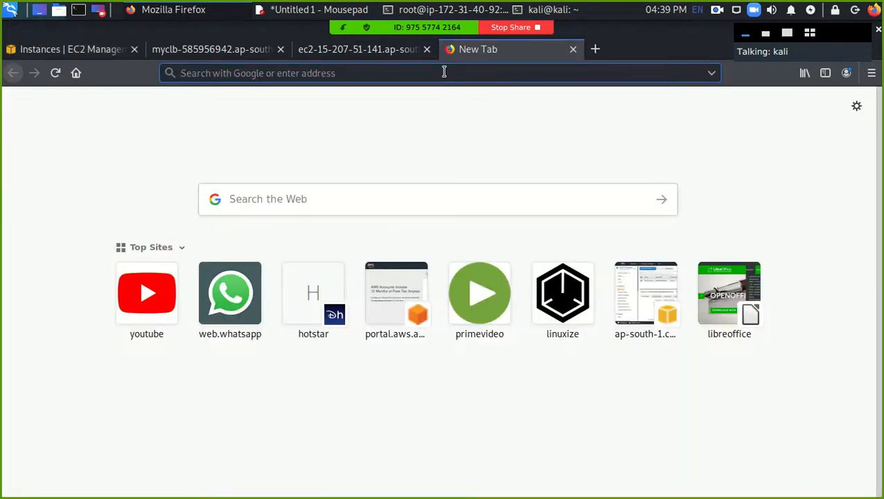
key(ctrl+v)
key(Return)
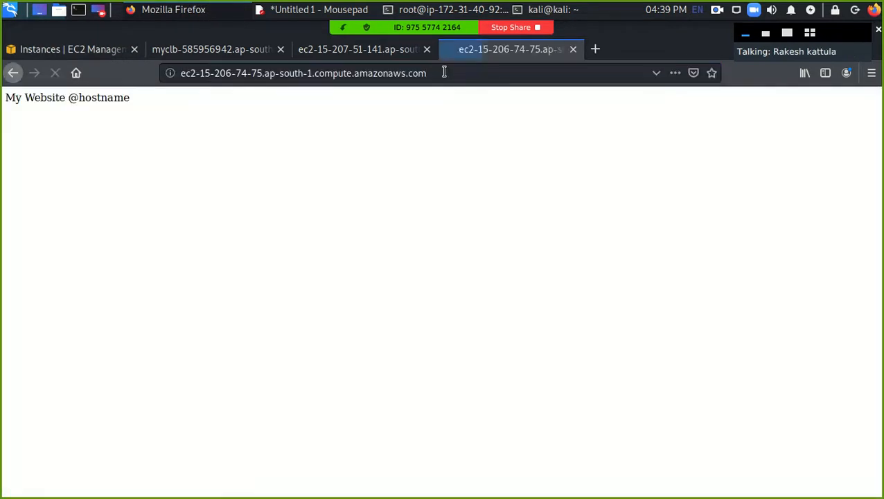
click(307, 49)
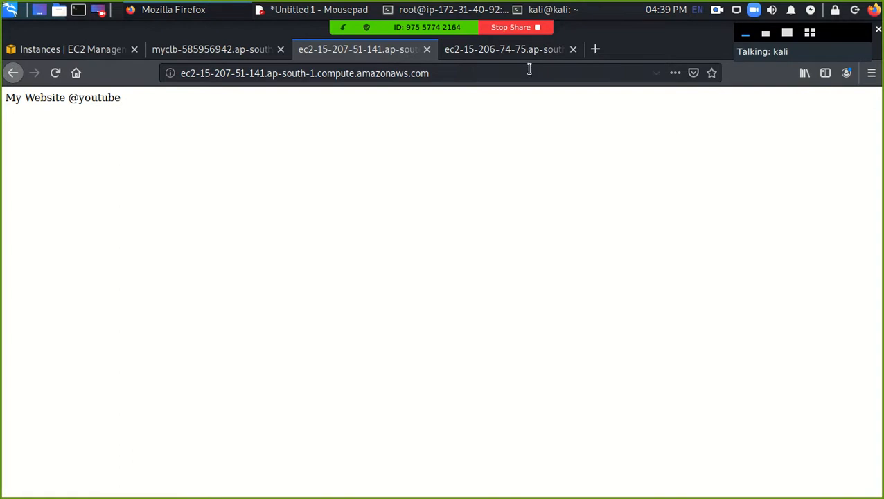
click(195, 54)
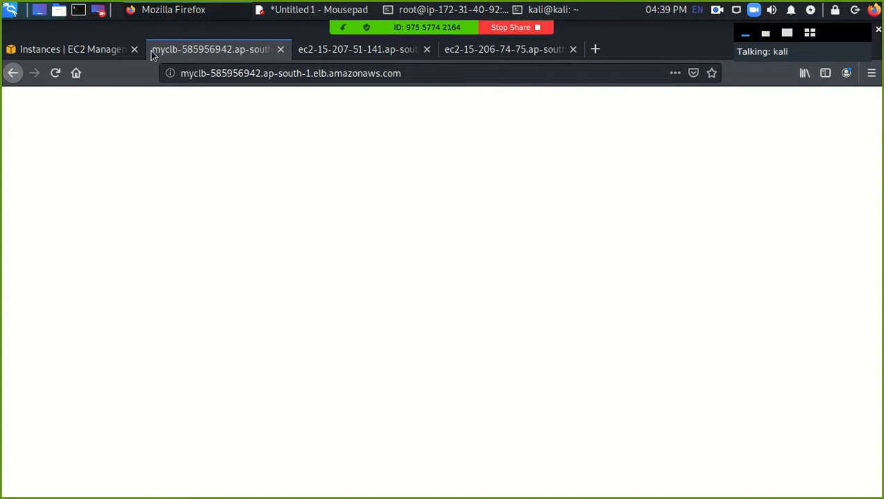
click(70, 49)
click(208, 49)
click(51, 74)
Return to the EC2 console, open the load balancers list, enlarge MyCLB's details and show its registered instances
click(104, 49)
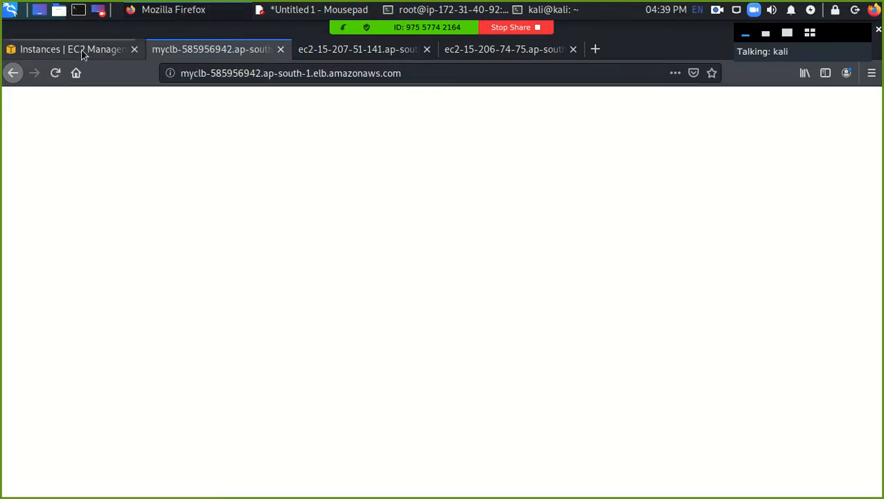
drag(150, 242, 124, 377)
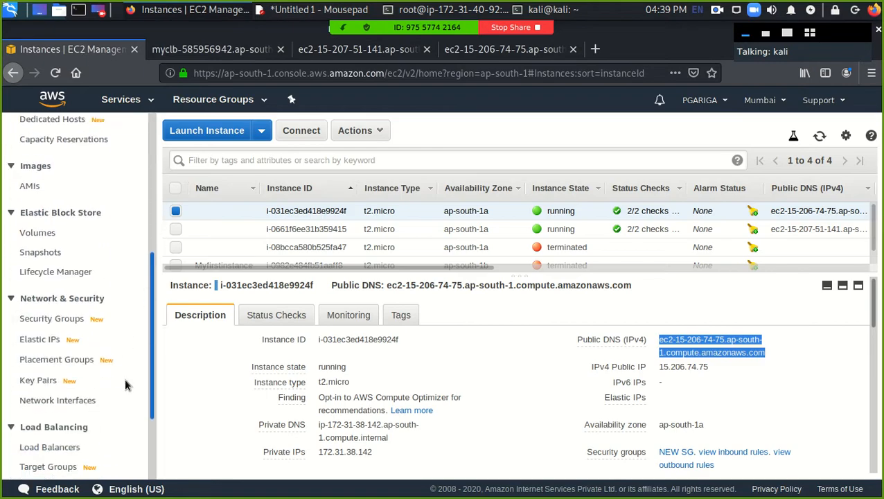
click(68, 455)
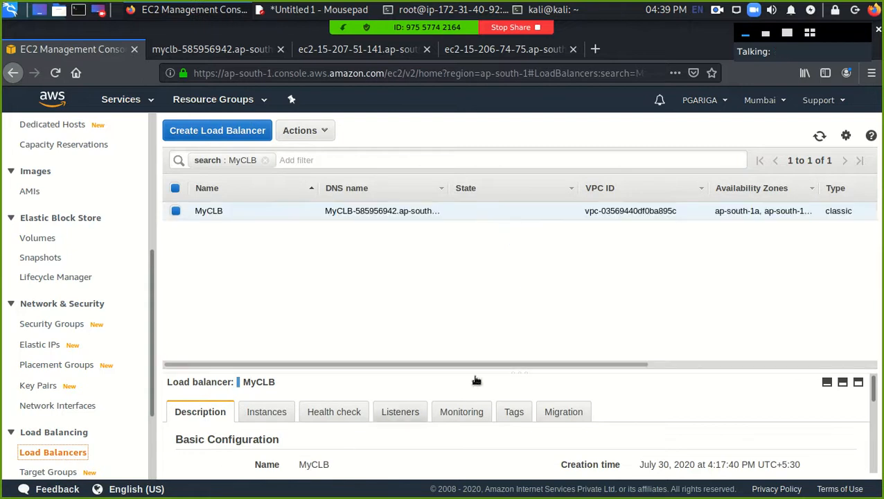
scroll(272, 426, down, 3)
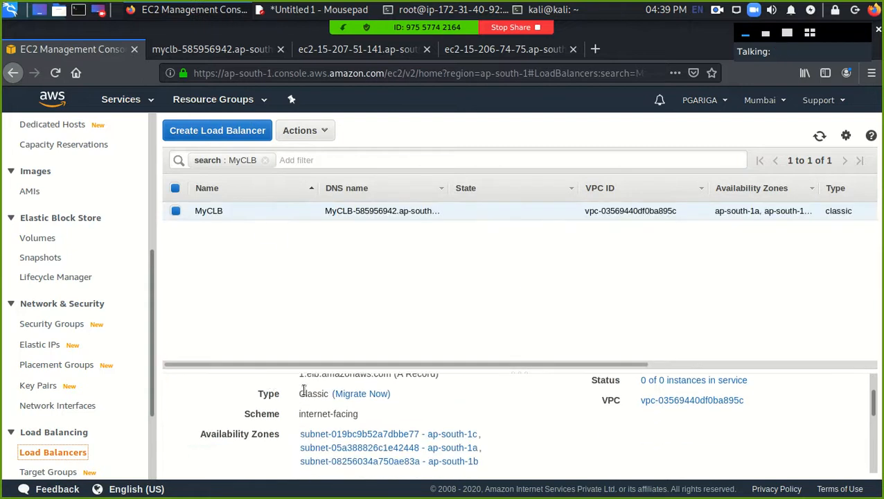
drag(334, 370, 342, 258)
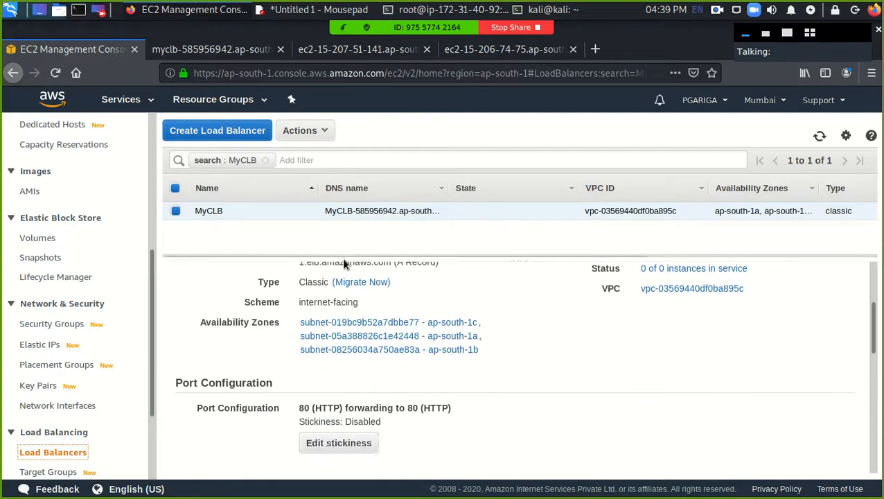
click(266, 305)
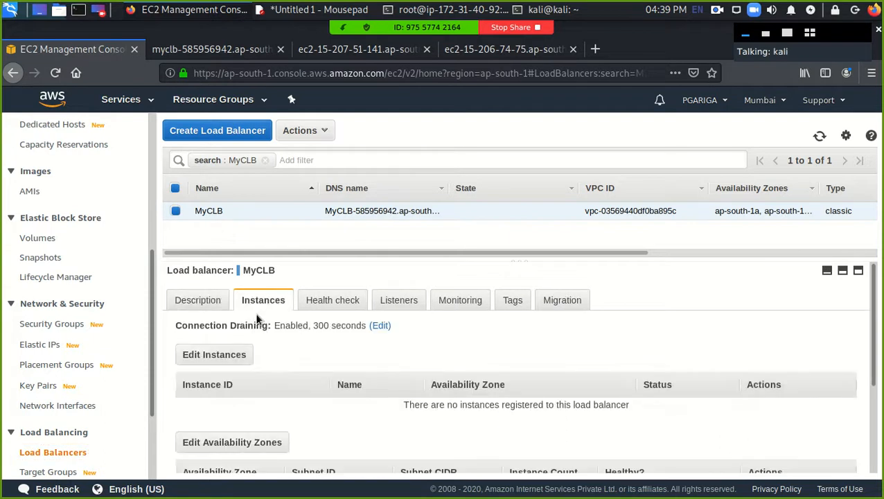
Register both running instances, i-0661f6ee31b359415 and i-031ec3ed418e9924f, with the MyCLB load balancer and save
scroll(267, 346, down, 3)
scroll(307, 376, up, 3)
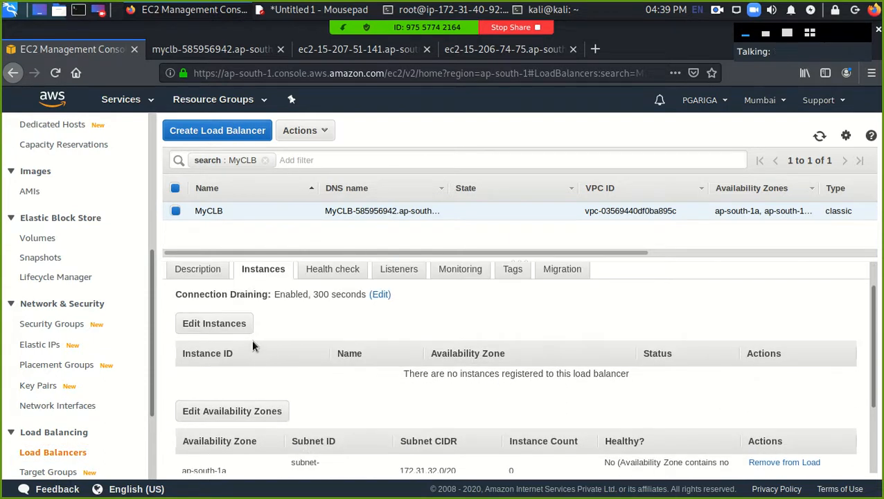
click(230, 323)
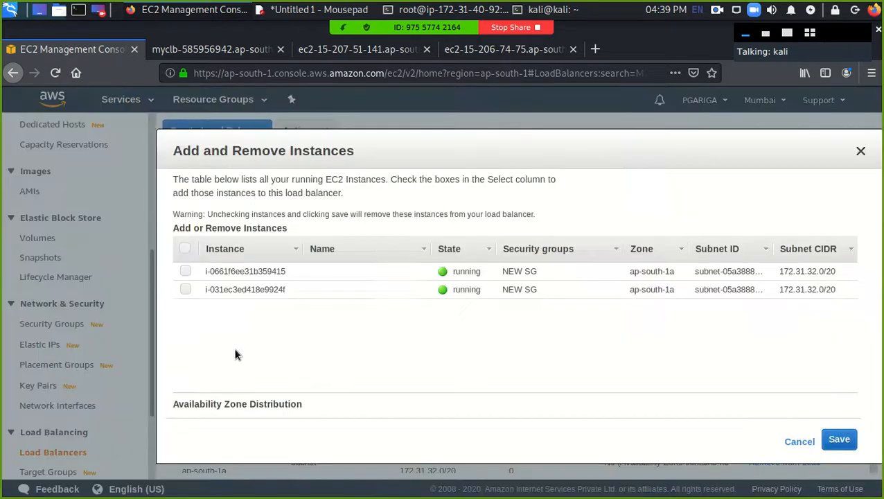
click(184, 248)
click(838, 453)
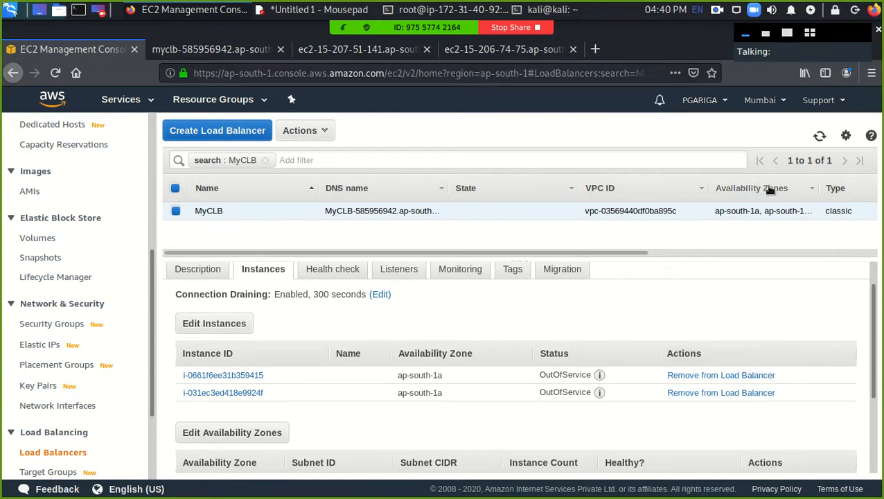
Refresh the load balancer view and check the service status of MyCLB's two registered instances
click(819, 136)
mouse_move(599, 377)
click(820, 137)
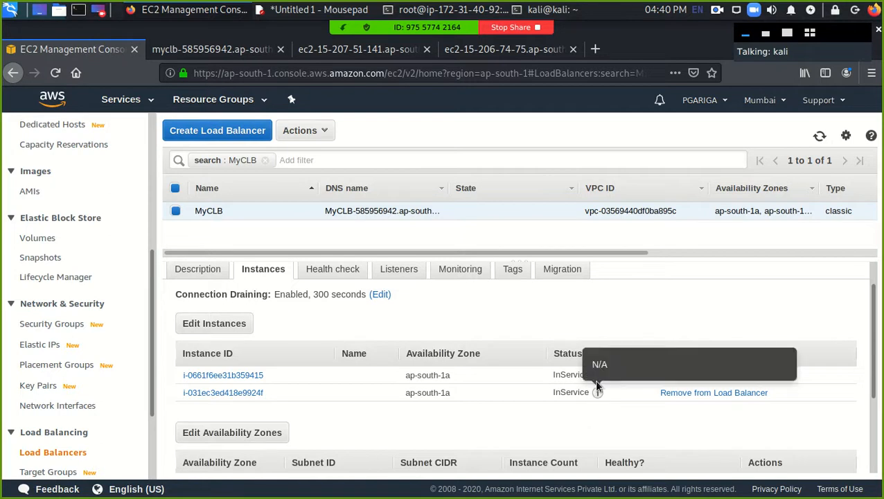
Reload the myclb load balancer's page repeatedly and compare its text with the pages of both instances
click(233, 51)
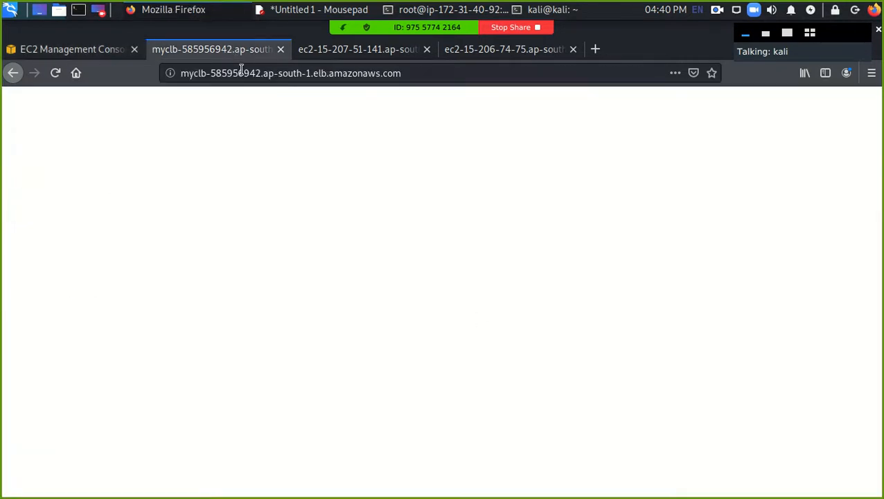
click(56, 72)
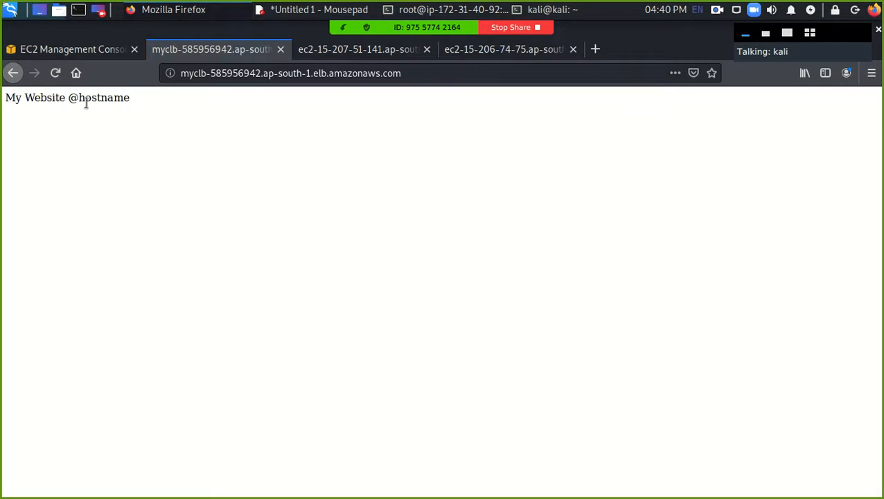
click(51, 73)
drag(68, 98, 118, 98)
click(58, 78)
click(56, 78)
click(329, 48)
click(487, 54)
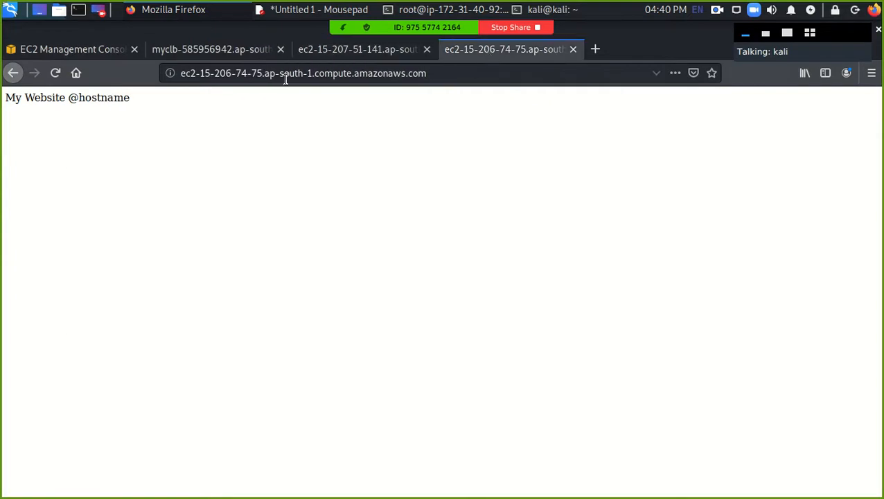
Copy instance i-031ec3ed418e9924f's IPv4 public IP from the EC2 instances list and load it in a new browser tab
click(89, 51)
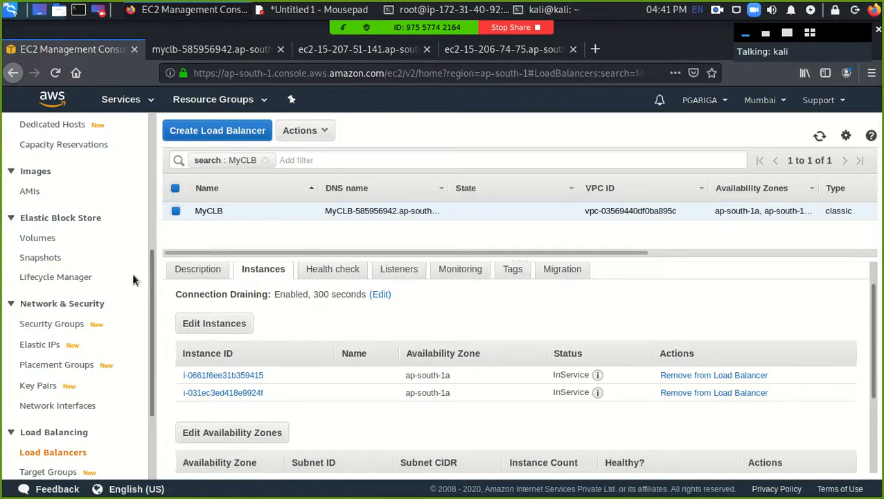
drag(150, 282, 146, 140)
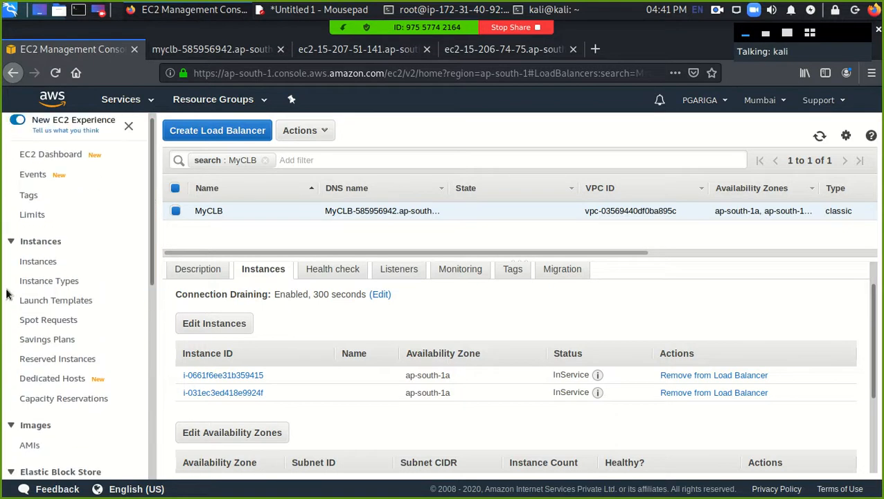
click(41, 262)
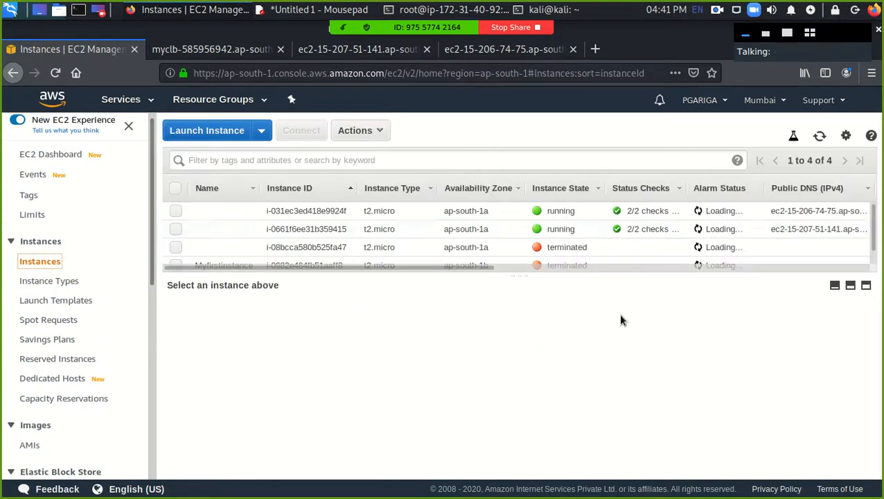
click(657, 213)
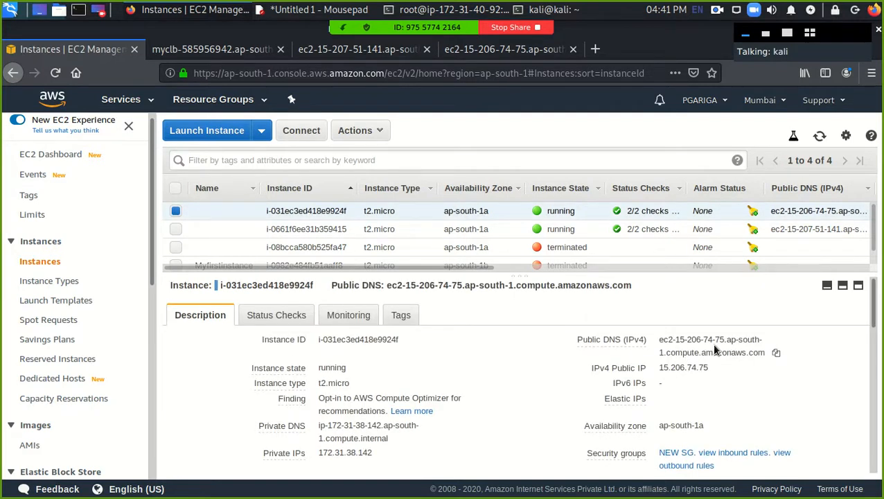
click(718, 366)
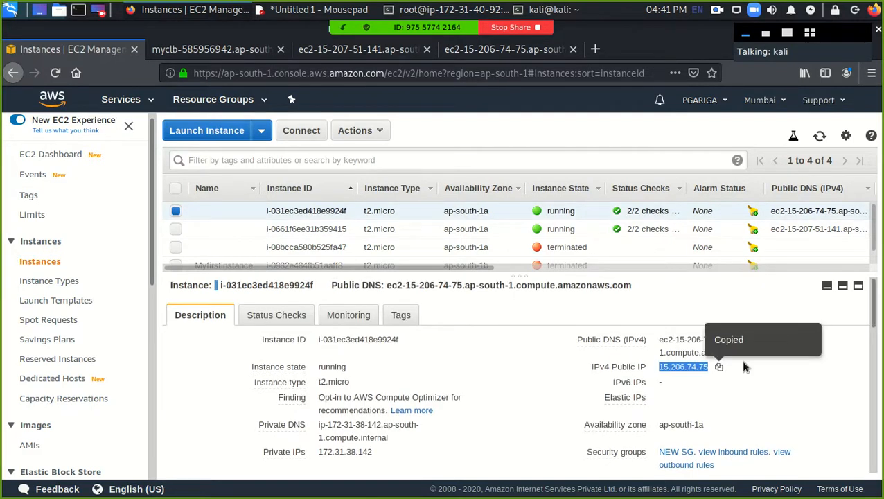
key(ctrl+t)
key(ctrl+v)
key(Return)
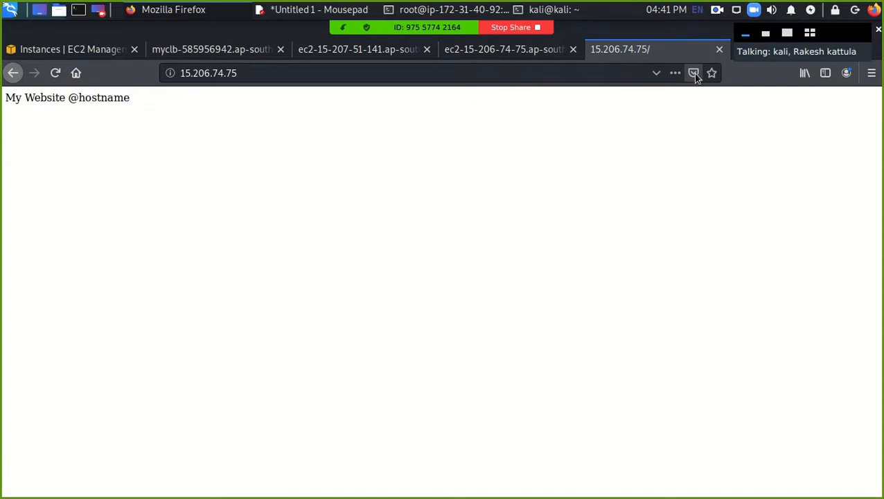
Close the three browser tabs showing the two instances' web pages, keeping the EC2 console and the myclb page open
click(719, 49)
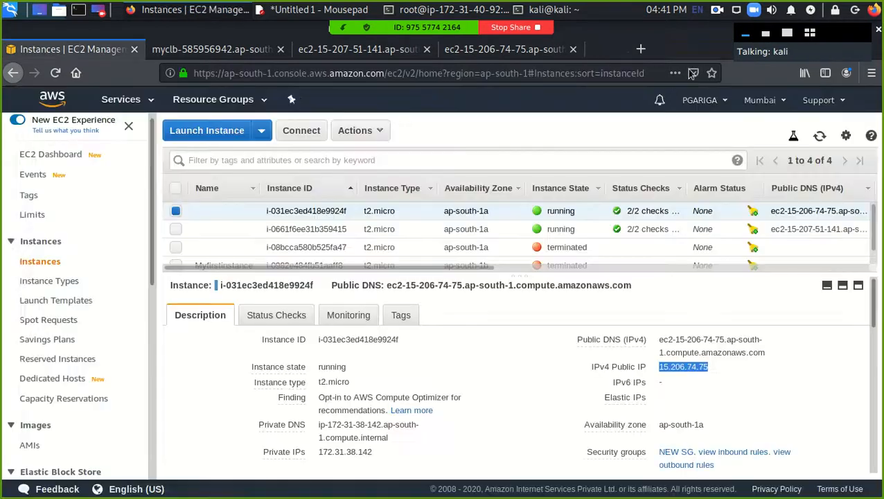
click(572, 49)
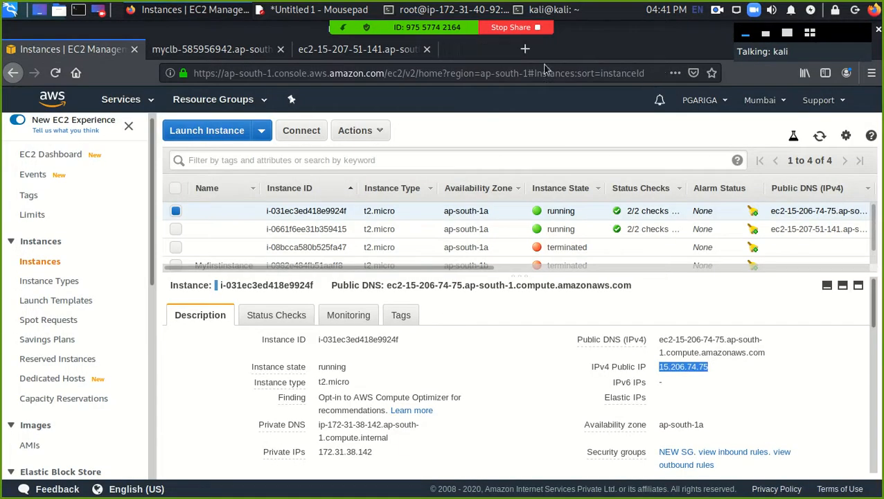
click(427, 49)
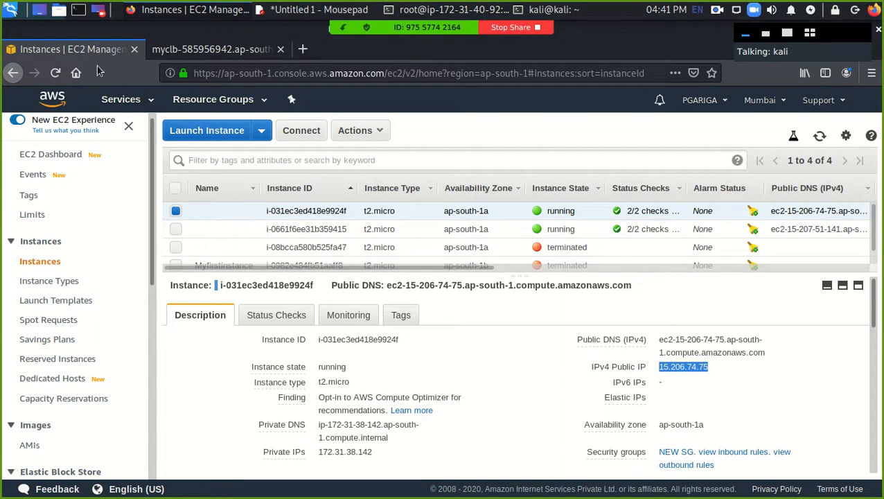
Open the NEW SG security group attached to instance i-031ec3ed418e9924f and review its inbound rules
scroll(665, 388, down, 2)
click(675, 391)
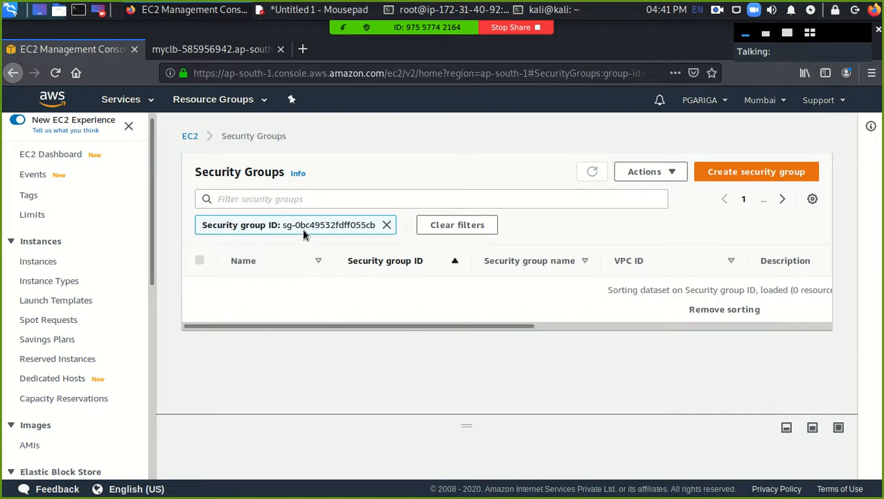
click(376, 291)
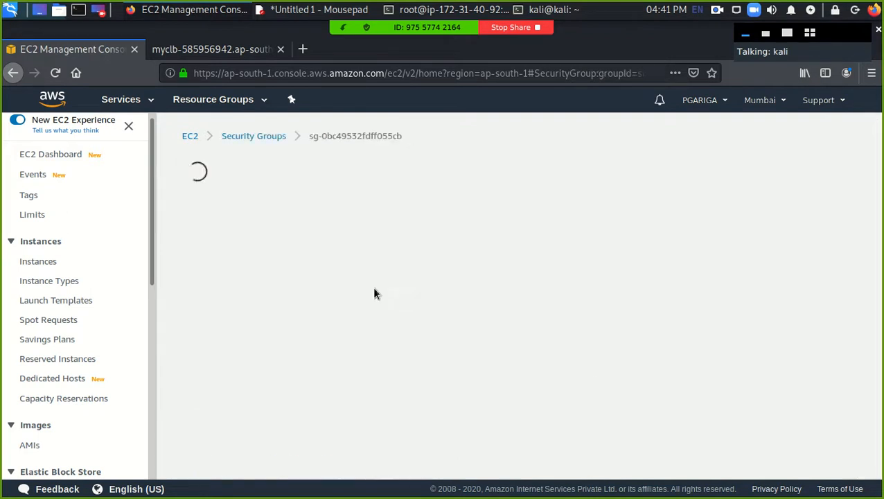
scroll(374, 300, down, 3)
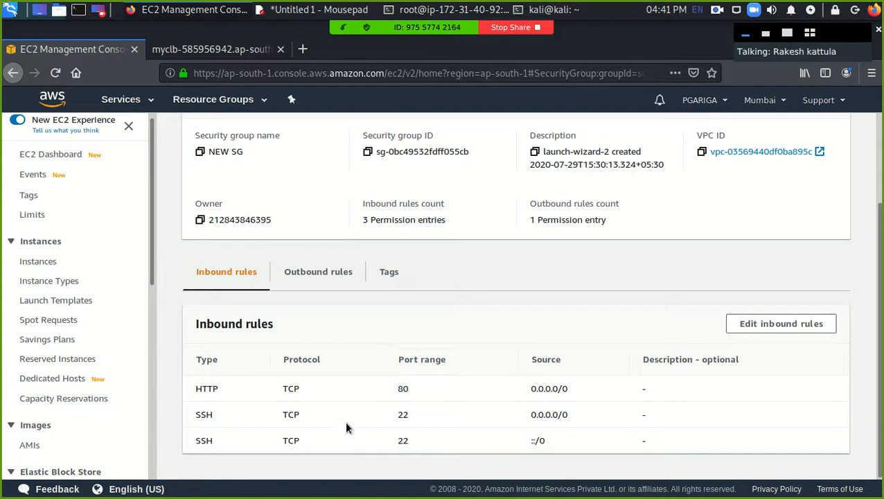
click(800, 329)
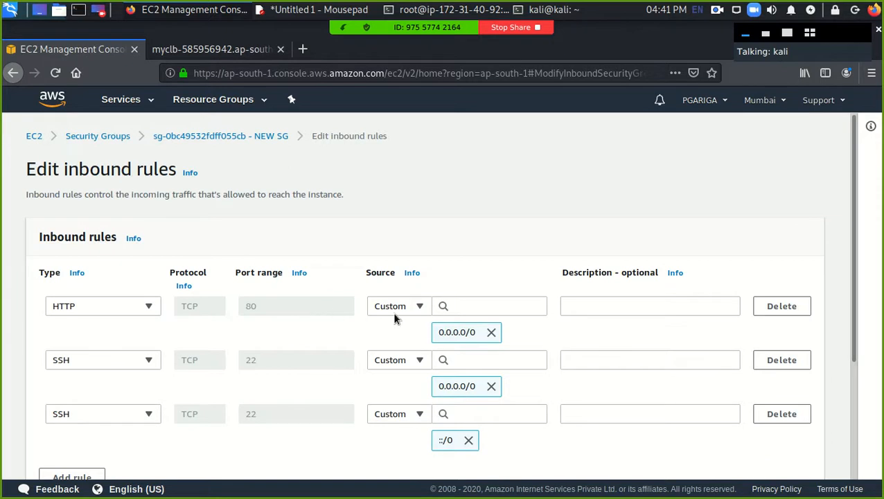
click(491, 333)
click(482, 305)
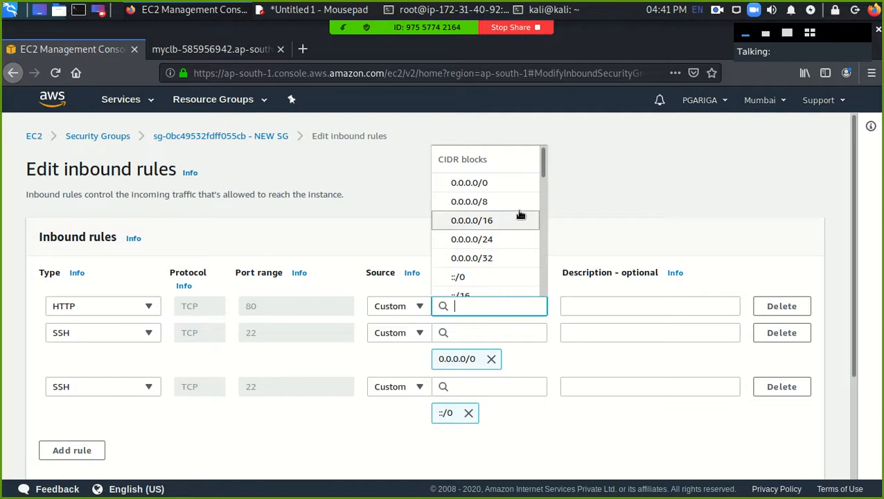
drag(543, 172, 543, 243)
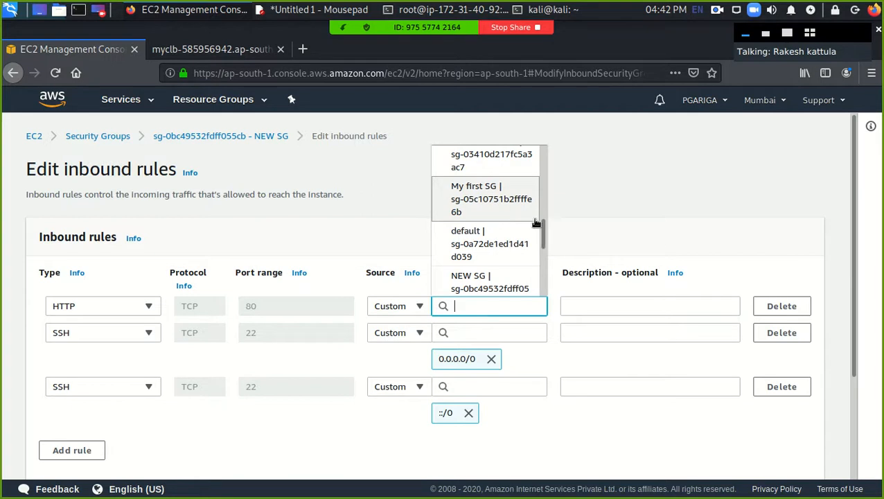
drag(540, 221, 549, 278)
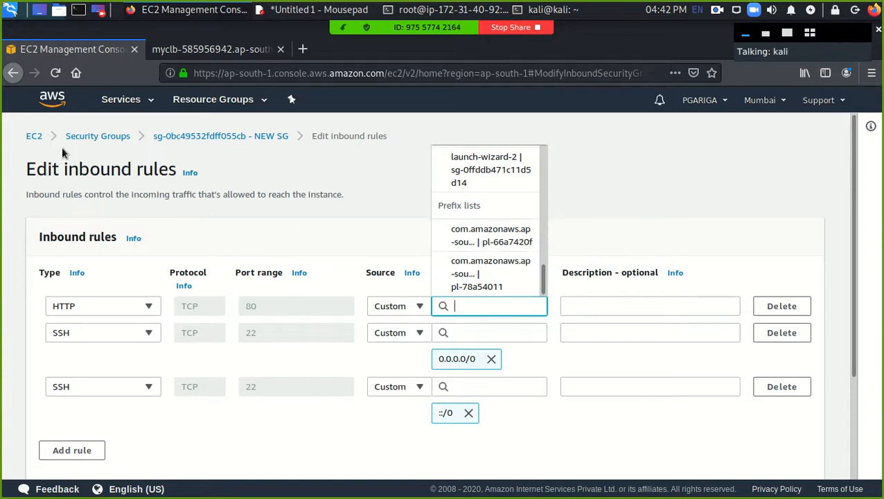
click(13, 73)
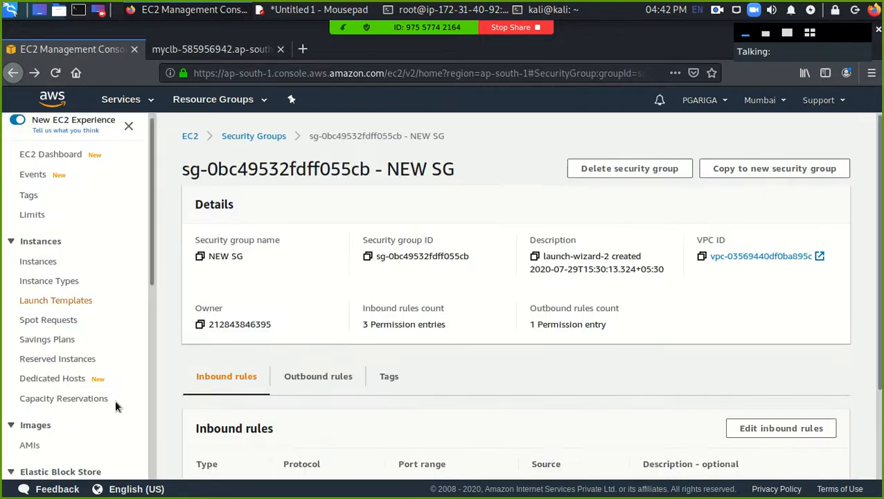
Review the MyCLB load balancer's registered instances, health check settings, description and associated security groups
scroll(98, 335, down, 8)
click(56, 356)
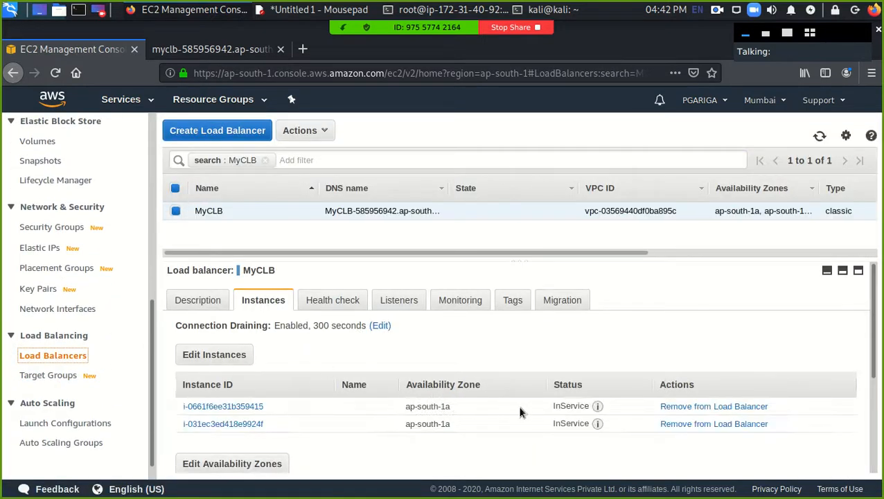
scroll(513, 410, down, 4)
scroll(520, 412, up, 4)
click(329, 302)
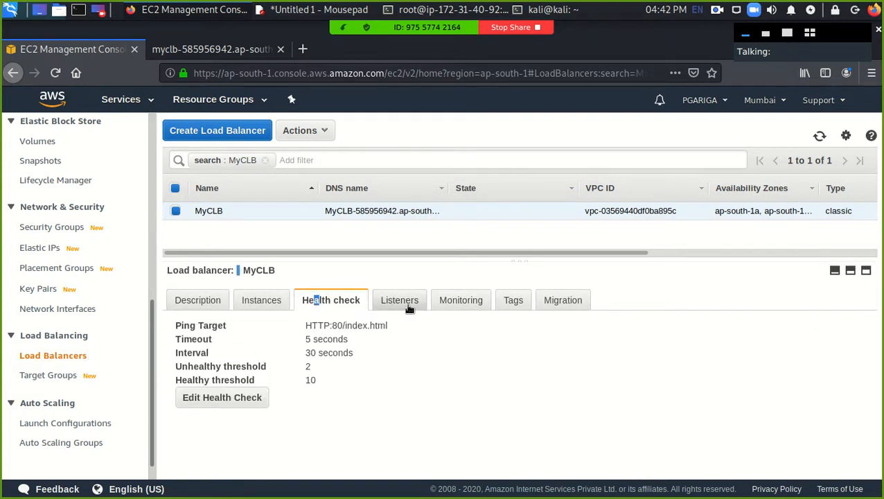
click(257, 307)
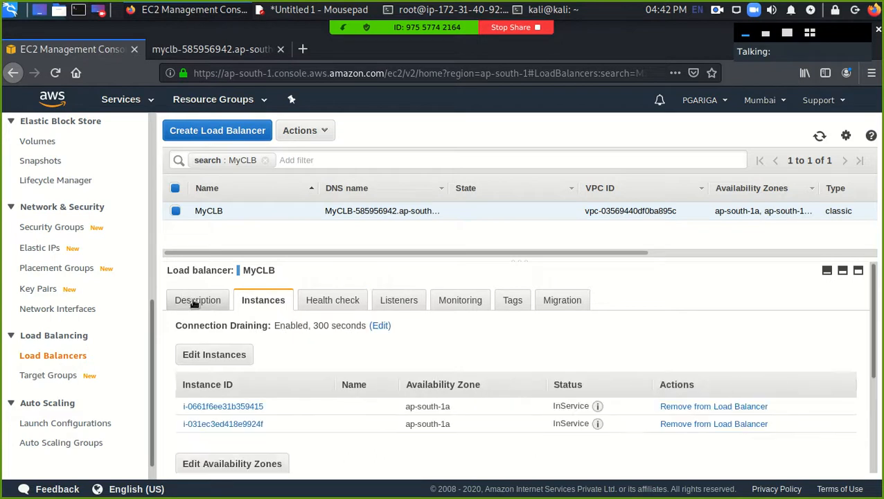
click(193, 302)
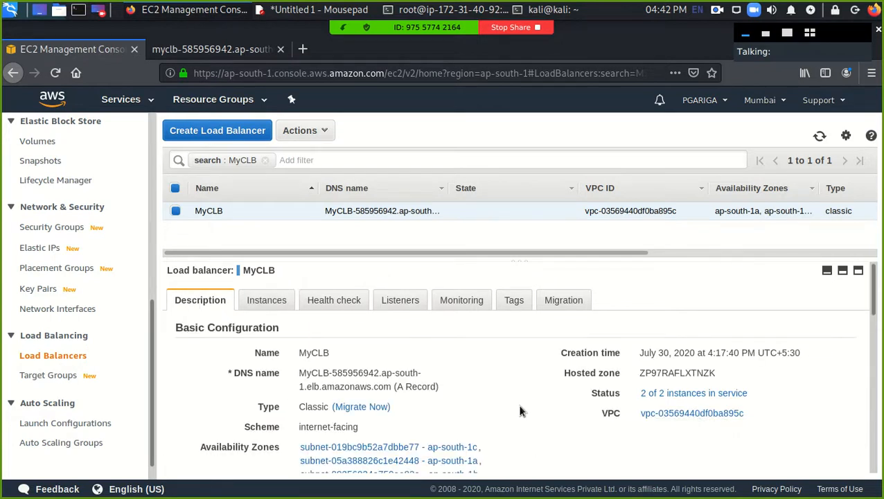
scroll(520, 411, down, 5)
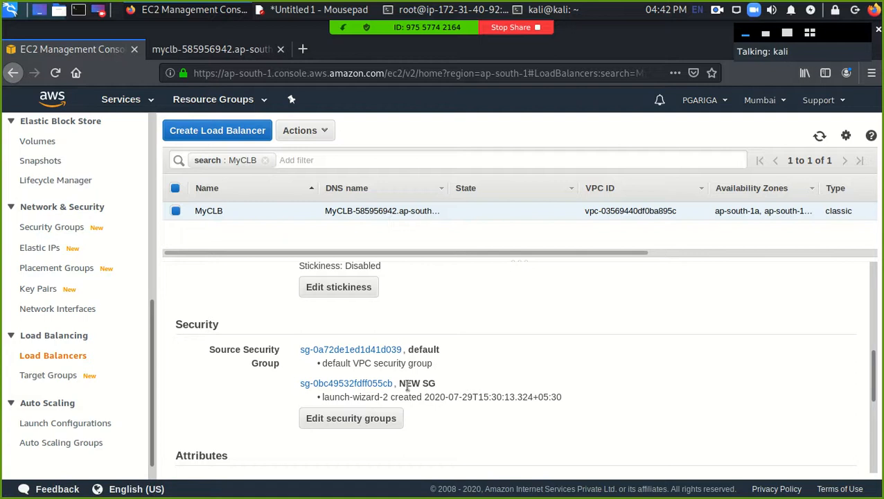
click(373, 419)
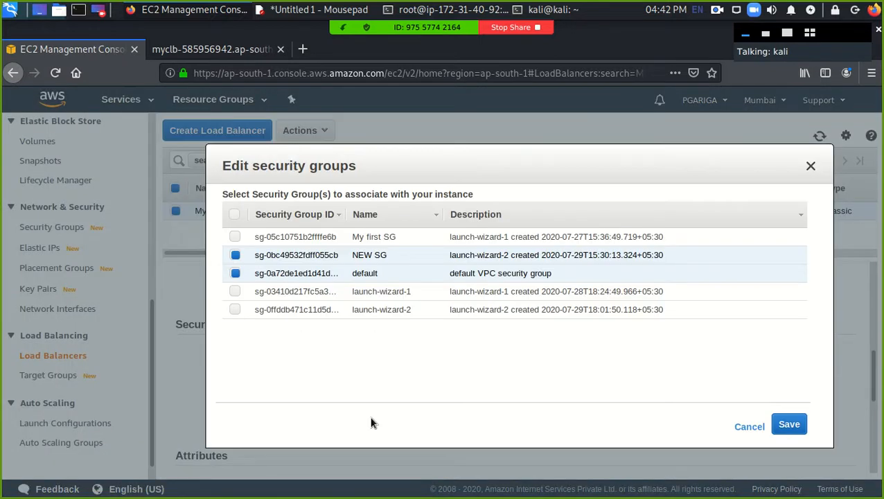
click(751, 433)
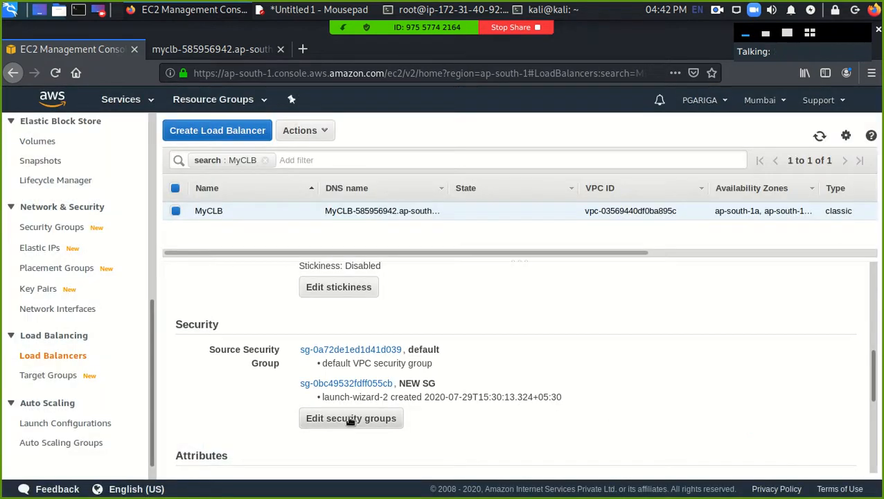
Start a new security group named Load Balancer with the description HTTP
click(66, 233)
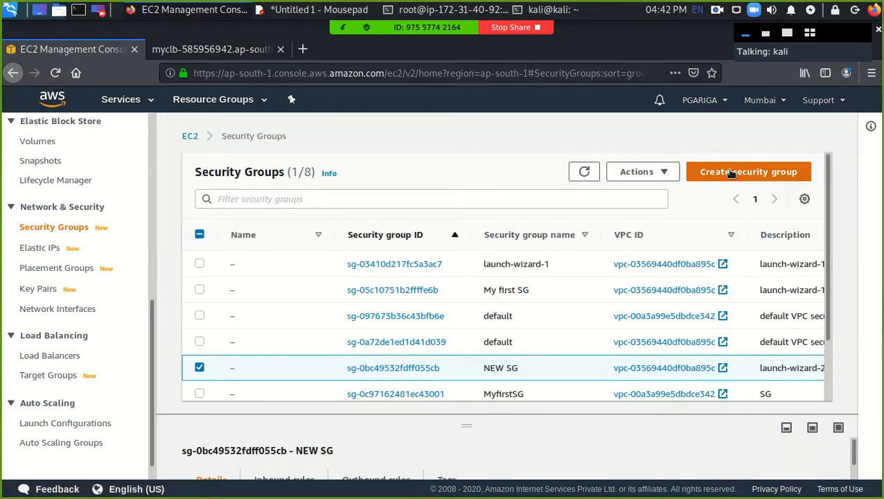
click(730, 173)
click(213, 290)
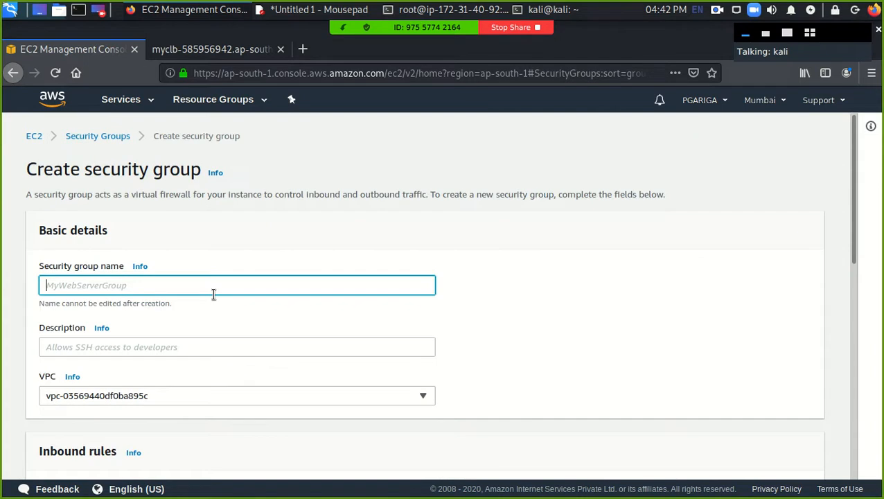
text(Load Balancer)
click(187, 345)
text(HTTP)
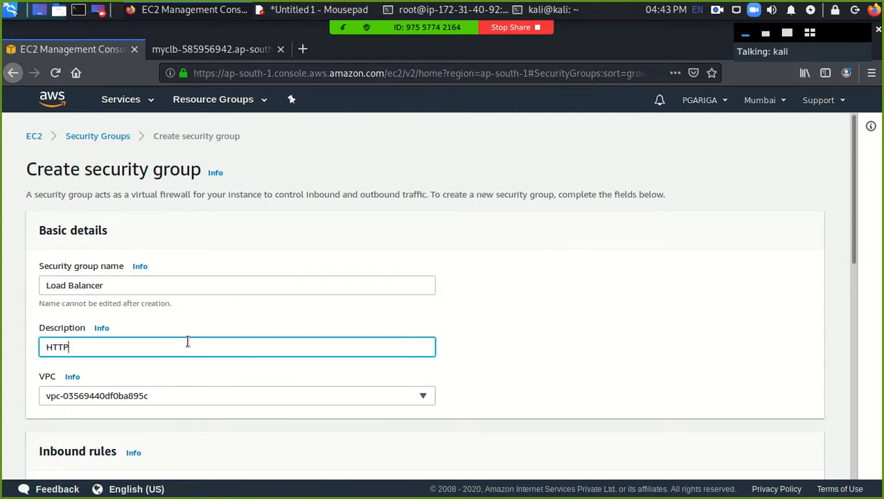
Add an inbound HTTP rule with source 0.0.0.0/0 to the Load Balancer security group and create the group
scroll(187, 341, down, 3)
click(87, 430)
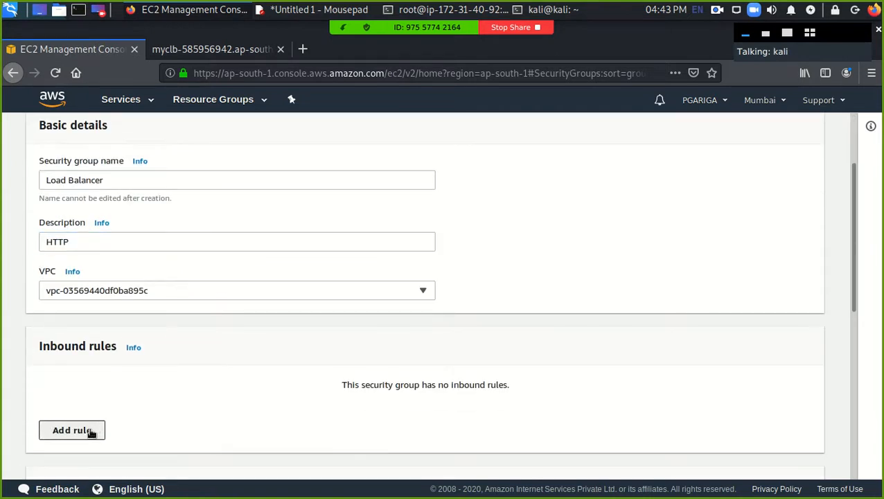
click(134, 414)
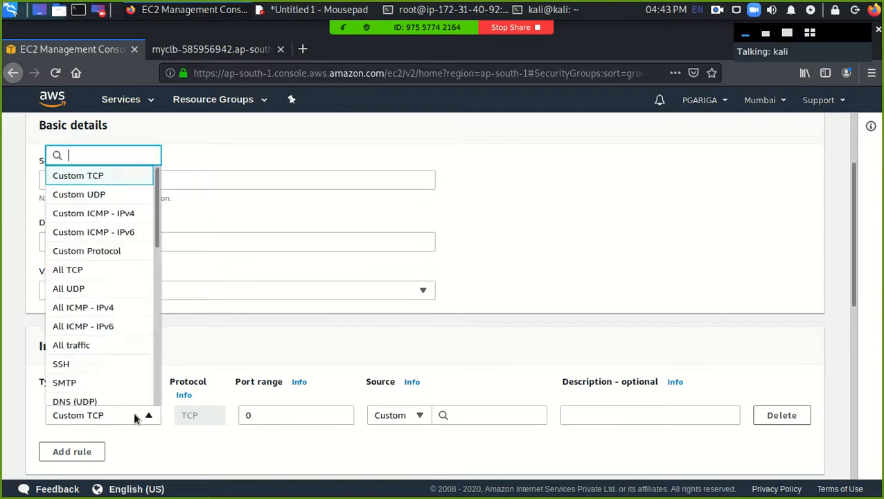
scroll(101, 372, down, 2)
scroll(101, 372, down, 1)
click(97, 335)
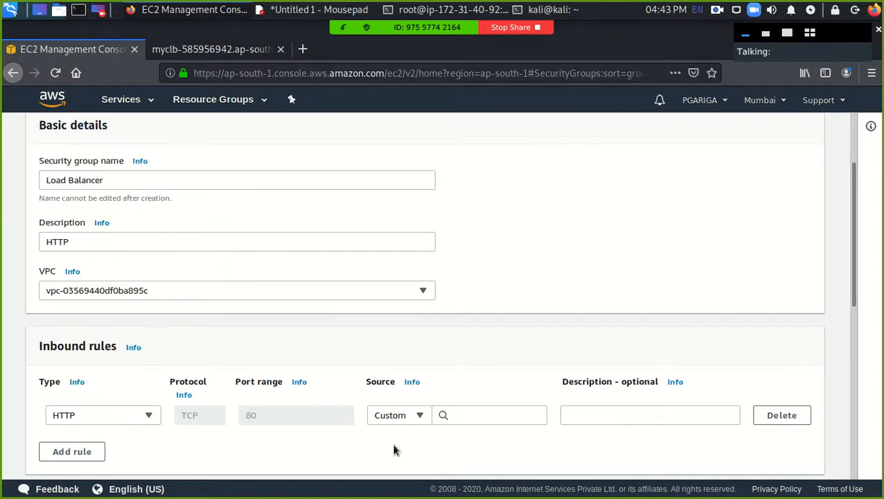
click(456, 416)
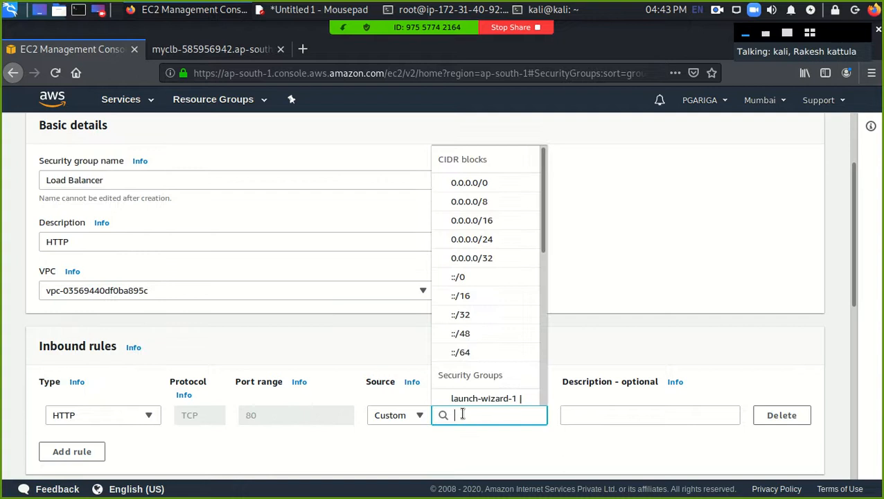
click(487, 183)
scroll(557, 392, down, 5)
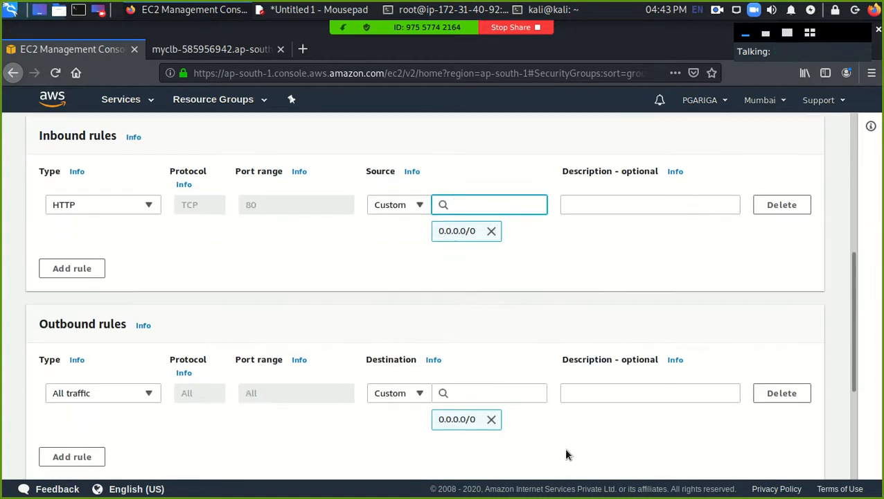
scroll(518, 393, down, 2)
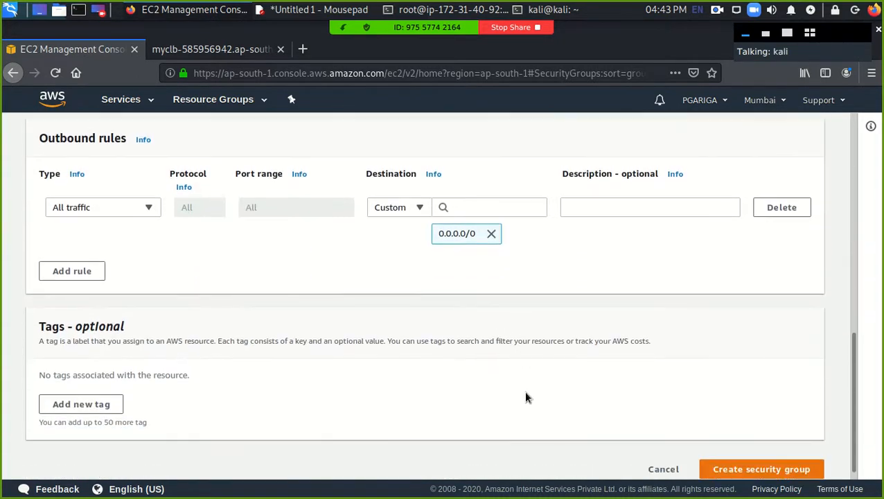
click(808, 459)
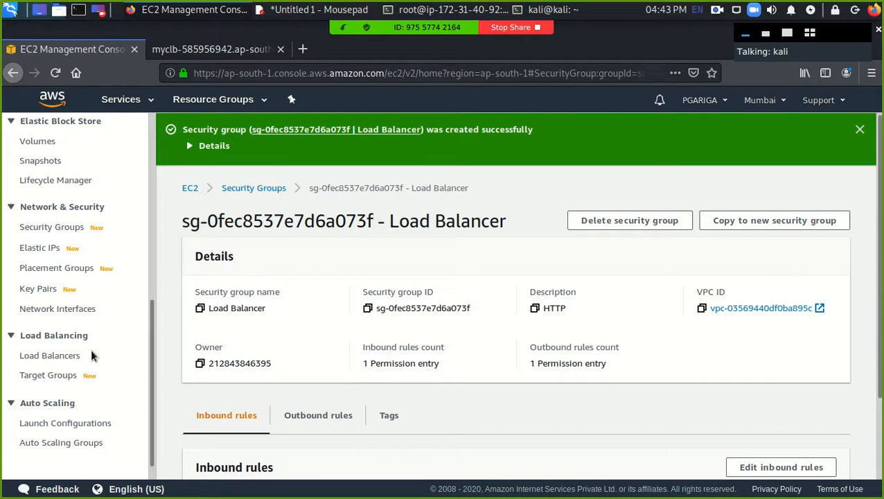
Replace NEW SG with the Load Balancer security group on MyCLB, keeping the default group, and save
click(70, 355)
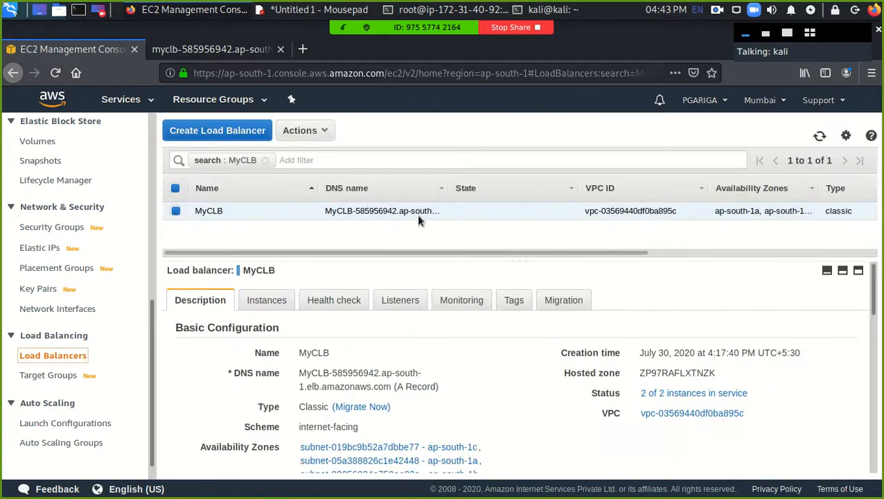
scroll(381, 377, down, 7)
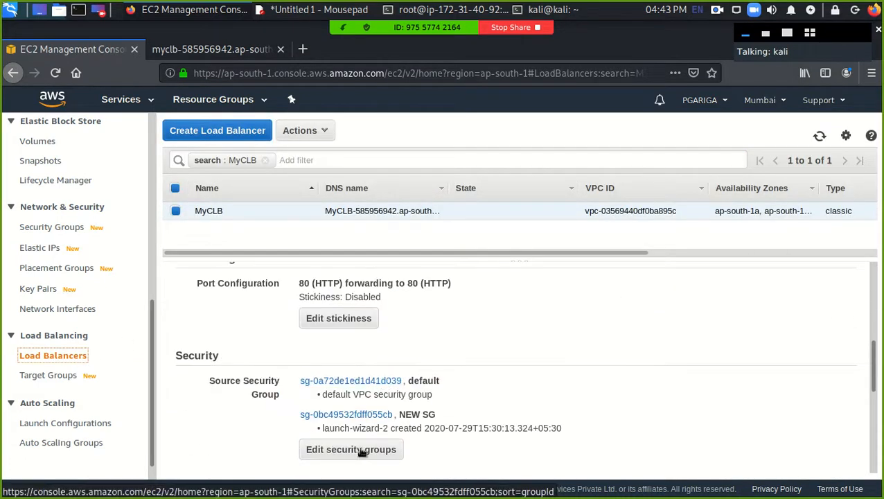
click(355, 450)
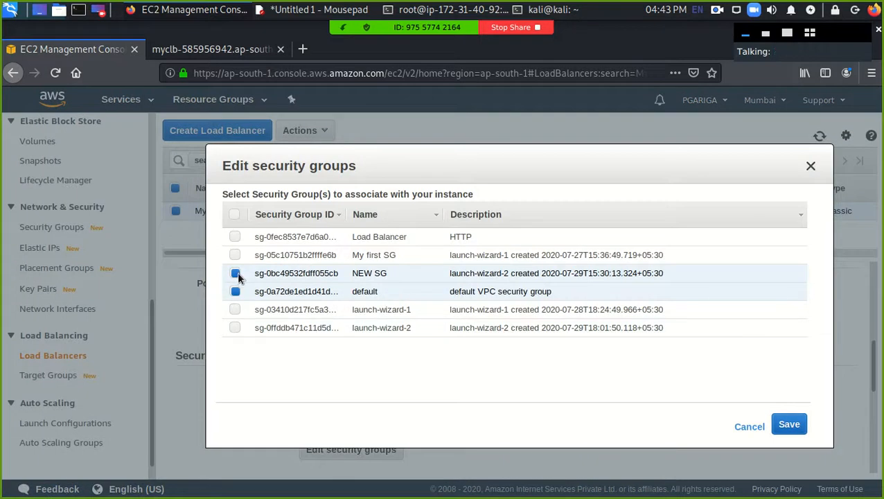
click(235, 274)
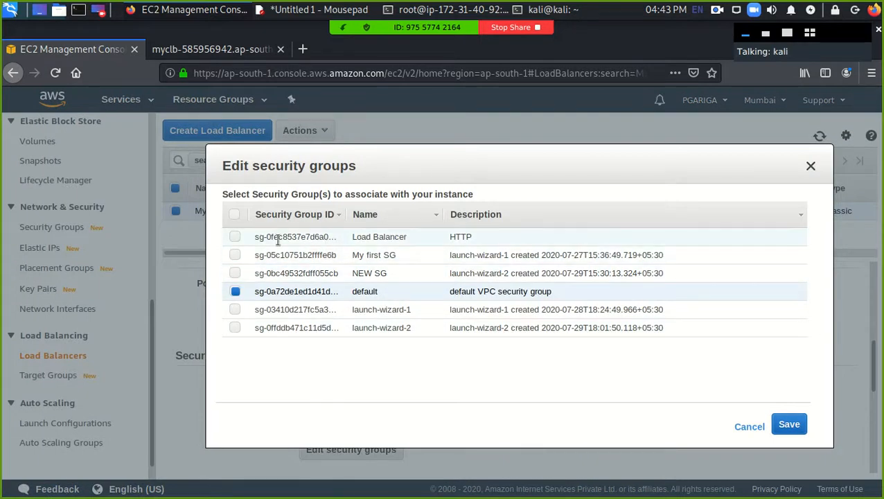
click(235, 236)
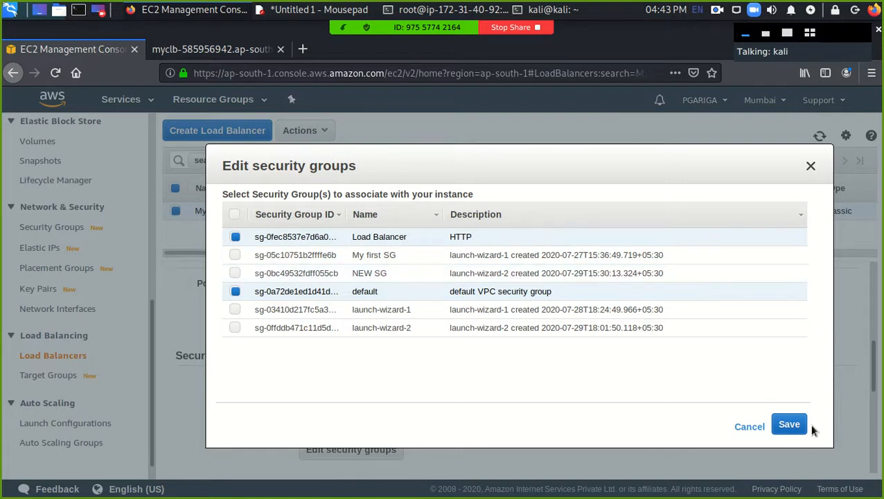
click(789, 424)
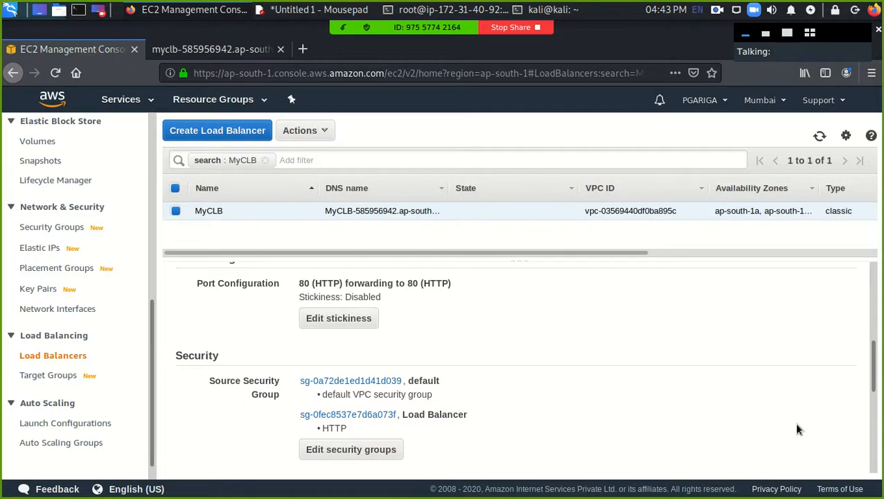
scroll(105, 320, up, 2)
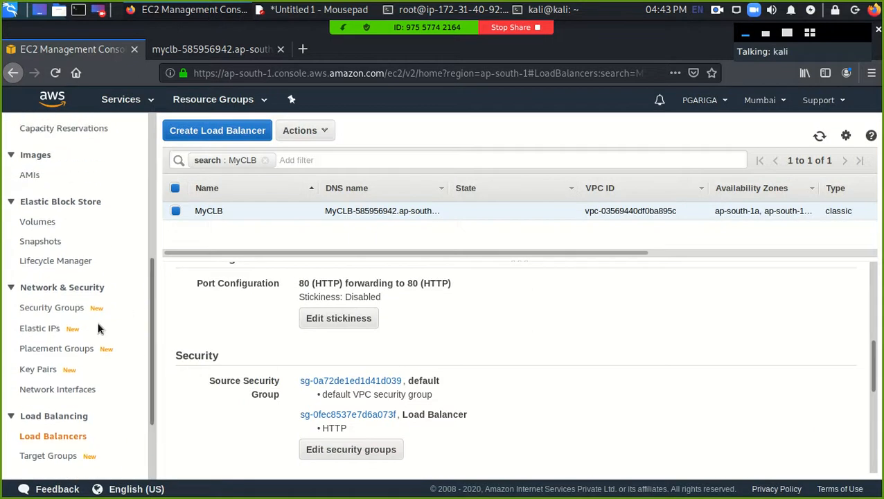
Open the inbound rules of NEW SG, the security group of the first running instance, for editing
scroll(140, 193, up, 4)
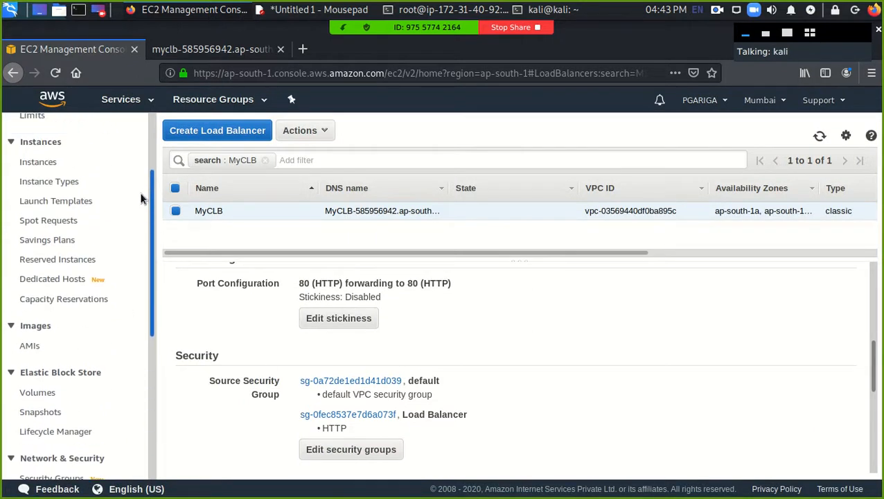
scroll(104, 208, up, 2)
click(39, 213)
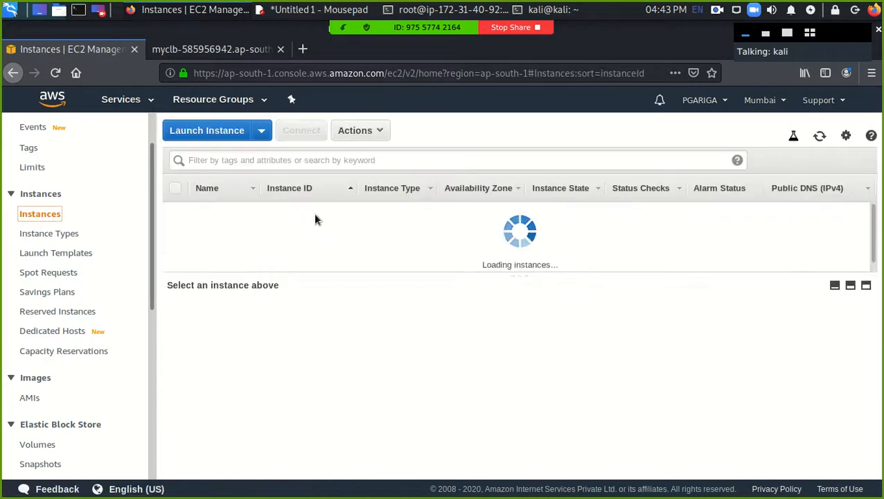
click(383, 212)
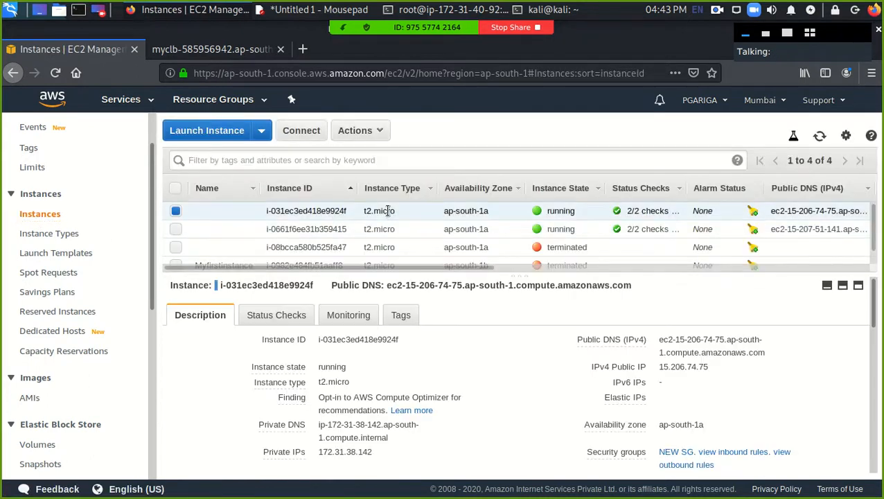
scroll(593, 365, down, 3)
click(678, 358)
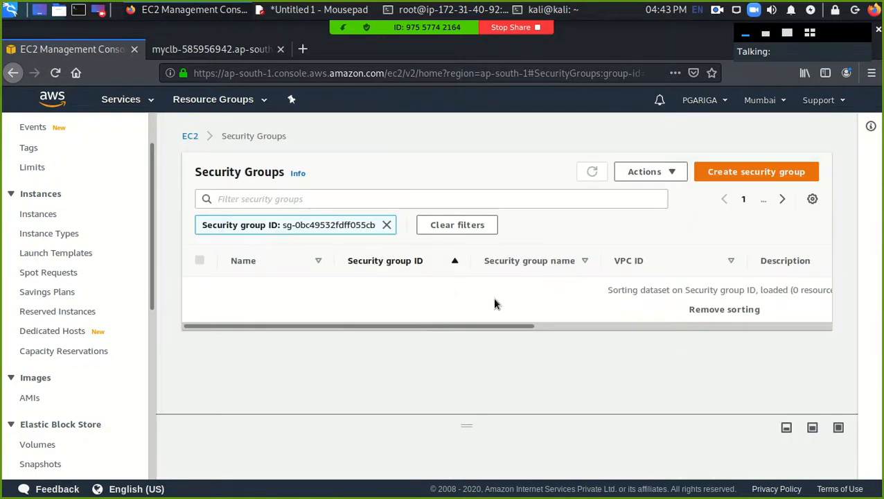
click(373, 288)
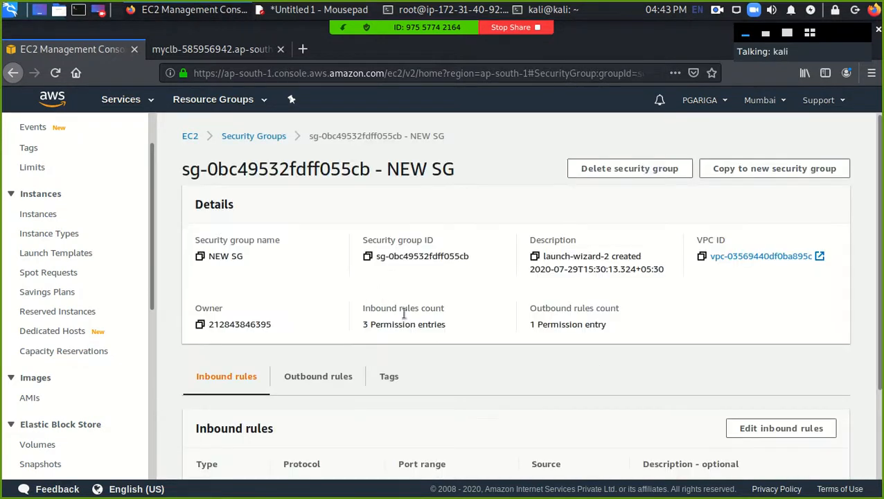
scroll(385, 306, down, 3)
click(774, 325)
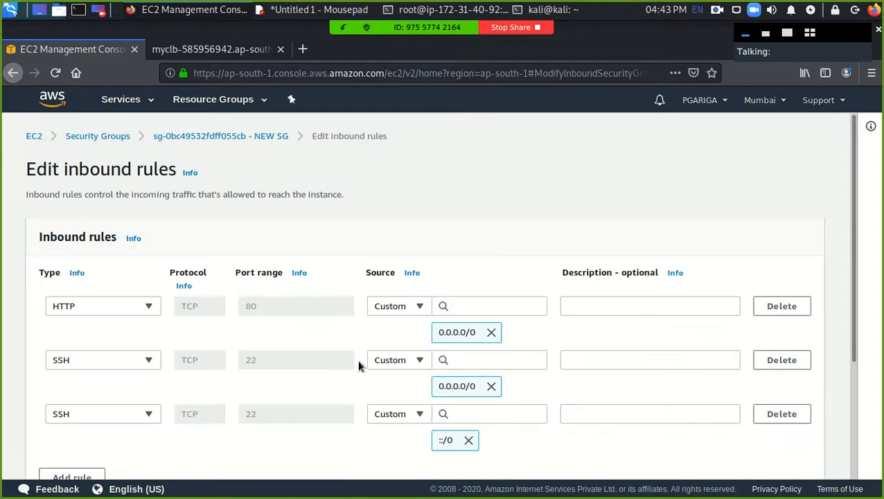
Replace the HTTP rule's source 0.0.0.0/0 in NEW SG with the Load Balancer security group and save the rules
click(491, 331)
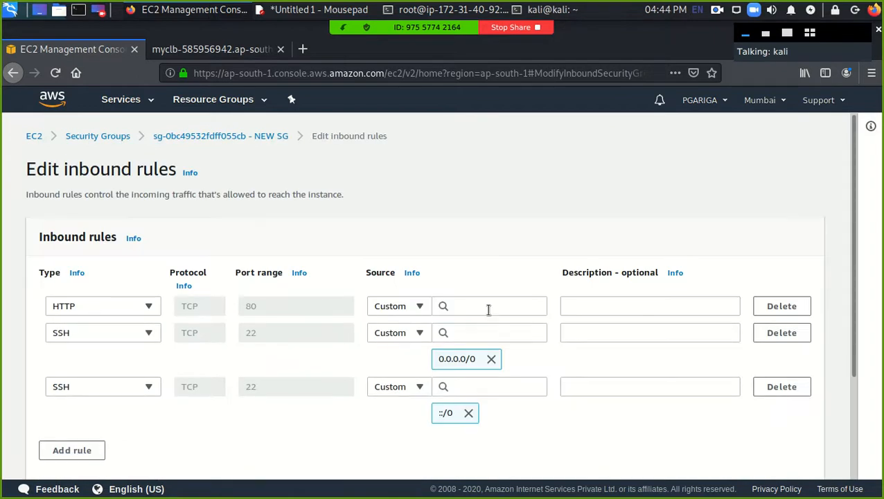
click(484, 307)
scroll(507, 258, down, 5)
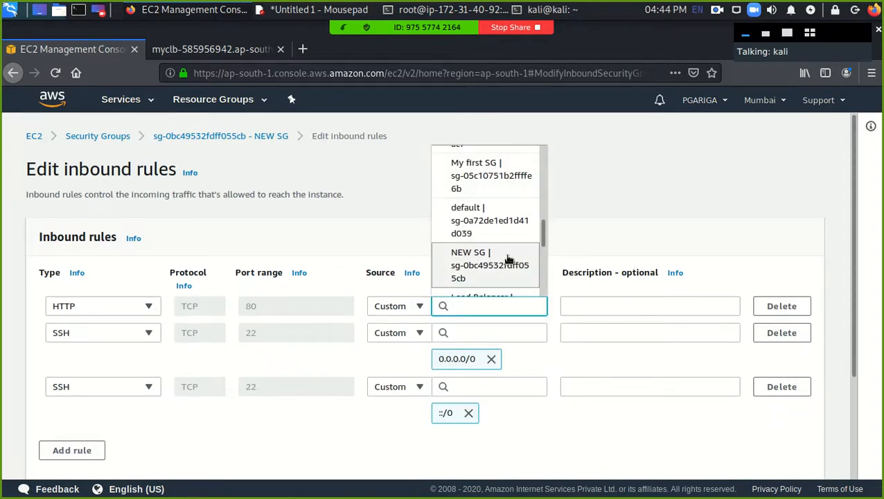
scroll(508, 258, down, 3)
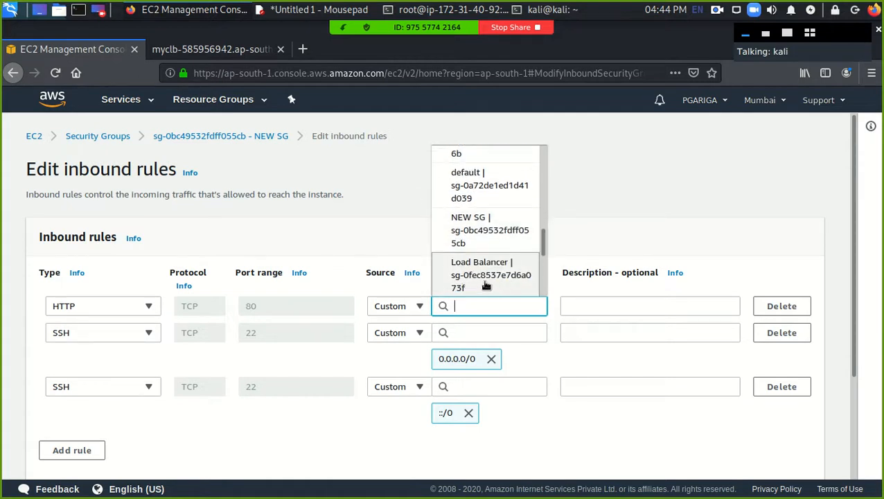
click(489, 291)
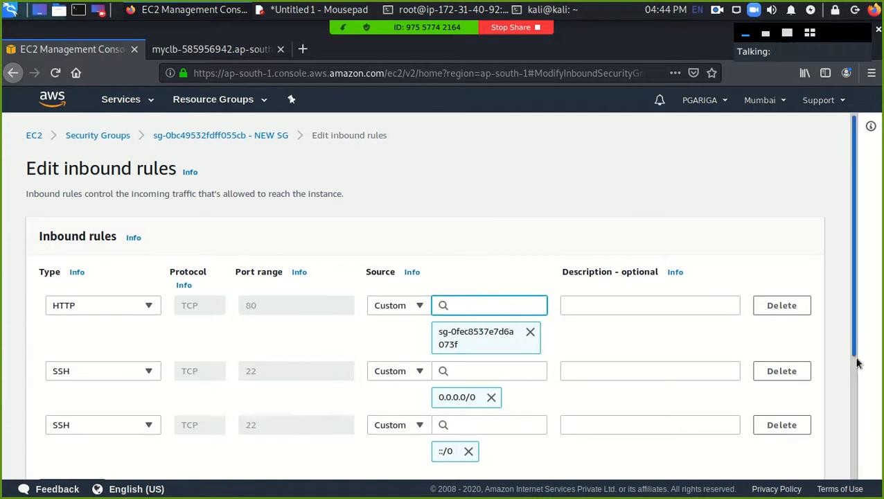
scroll(854, 351, down, 3)
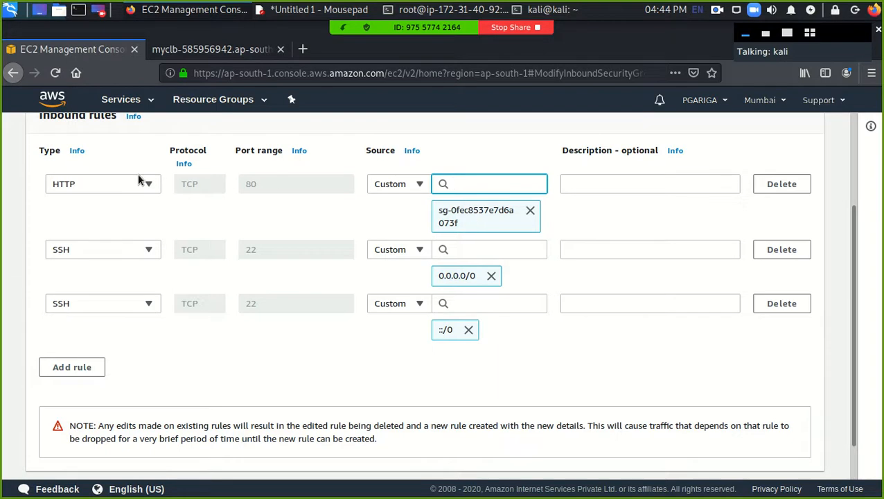
scroll(843, 442, down, 1)
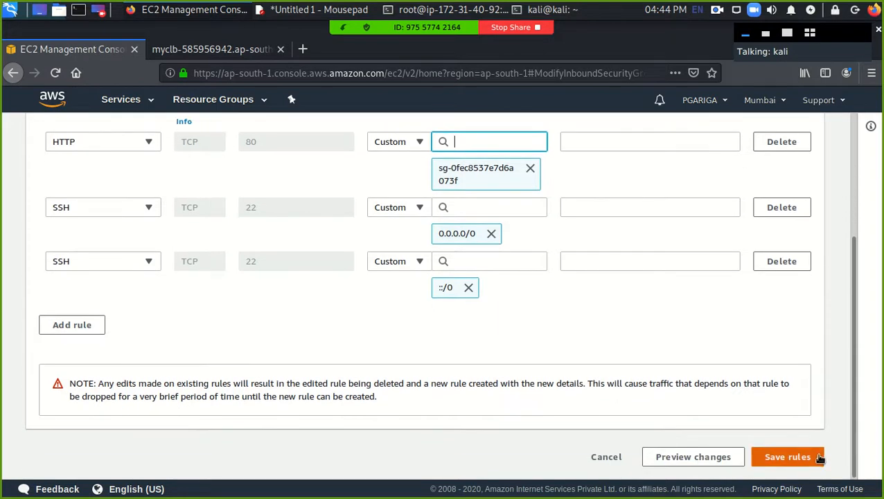
click(819, 454)
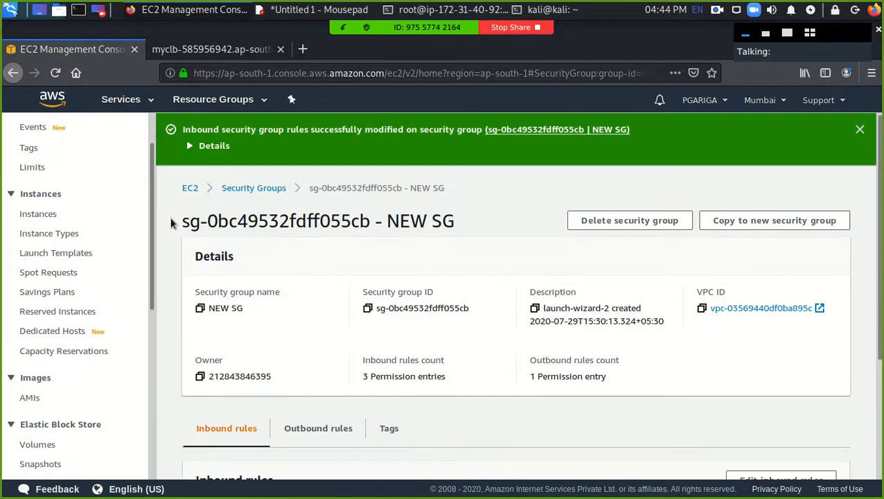
Copy the first running instance's public DNS name and load it in a new browser tab to test direct access
click(54, 215)
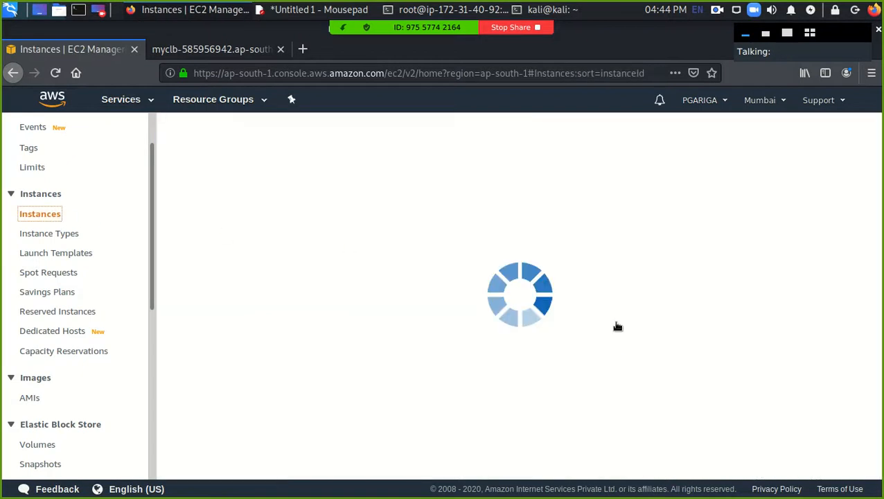
click(592, 209)
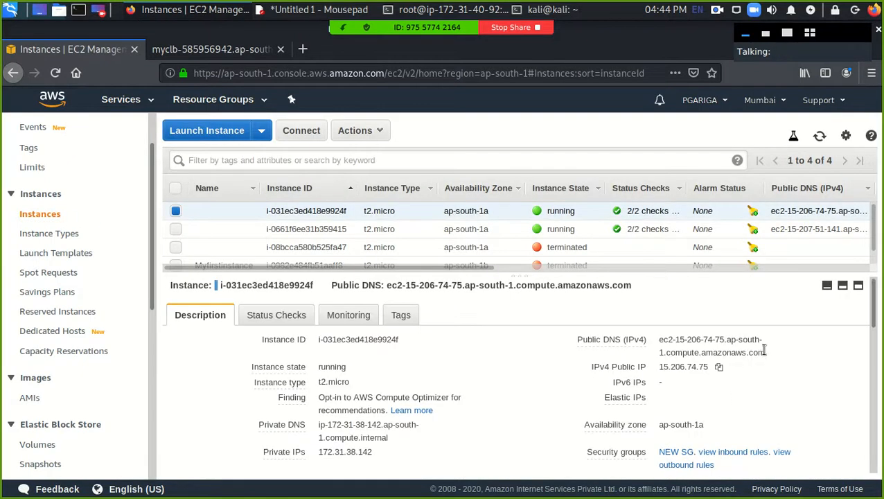
click(776, 352)
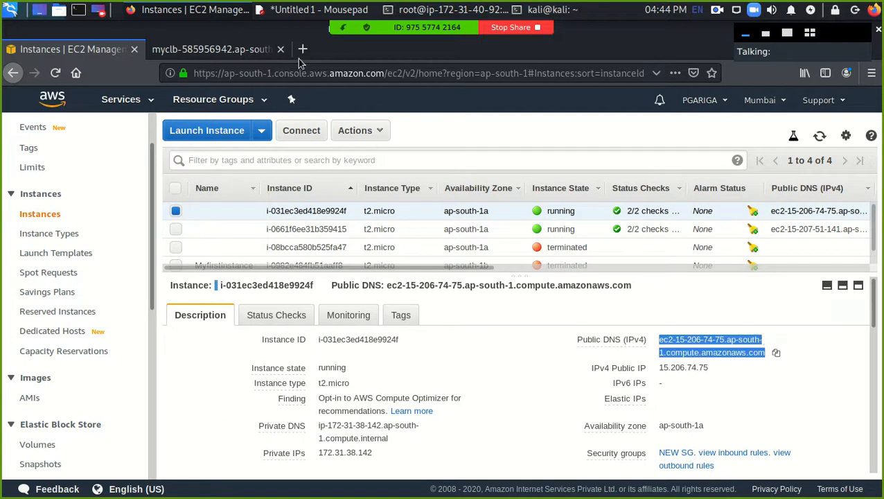
click(302, 50)
key(ctrl+v)
key(Return)
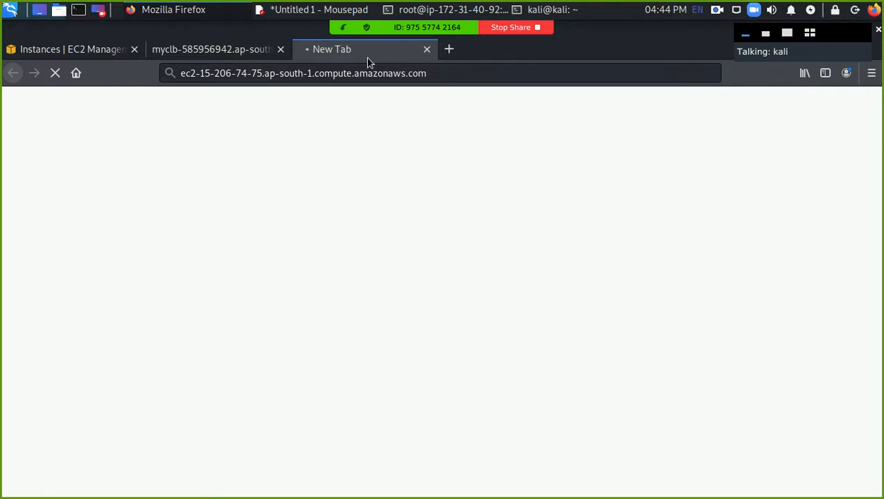
Reload the MyCLB website several times to check which instances respond through the load balancer
click(234, 55)
click(55, 73)
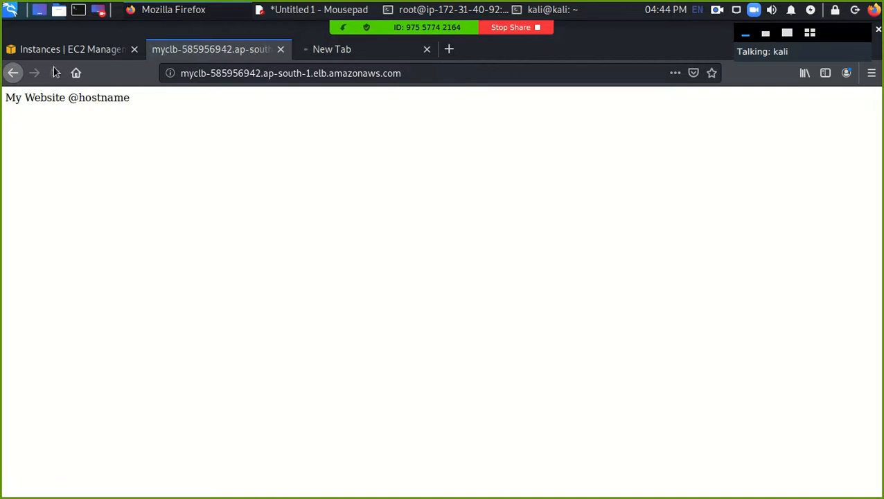
click(55, 72)
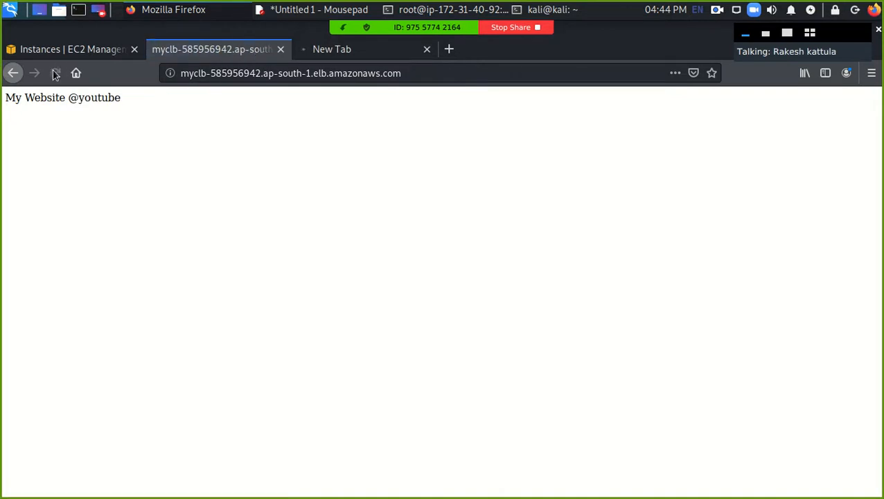
click(55, 72)
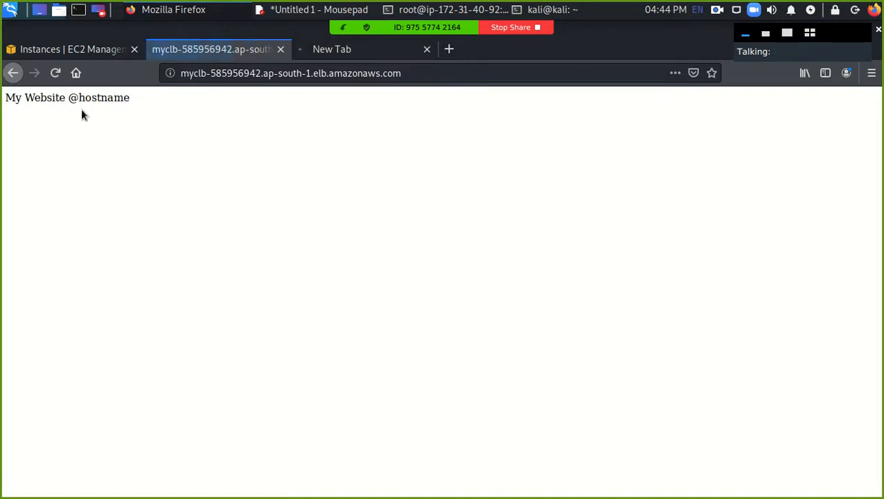
click(57, 75)
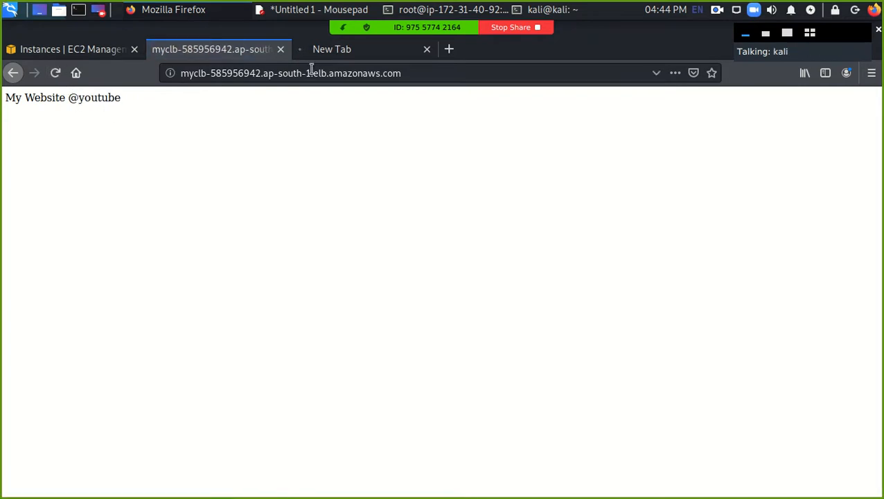
Check the direct-access page, then compare the details of the two running instances in the EC2 console
click(348, 52)
click(38, 49)
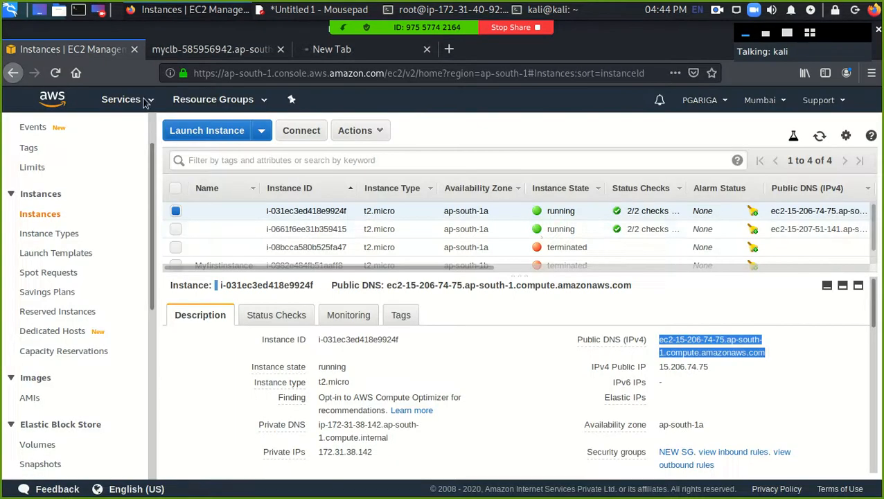
click(521, 217)
click(517, 222)
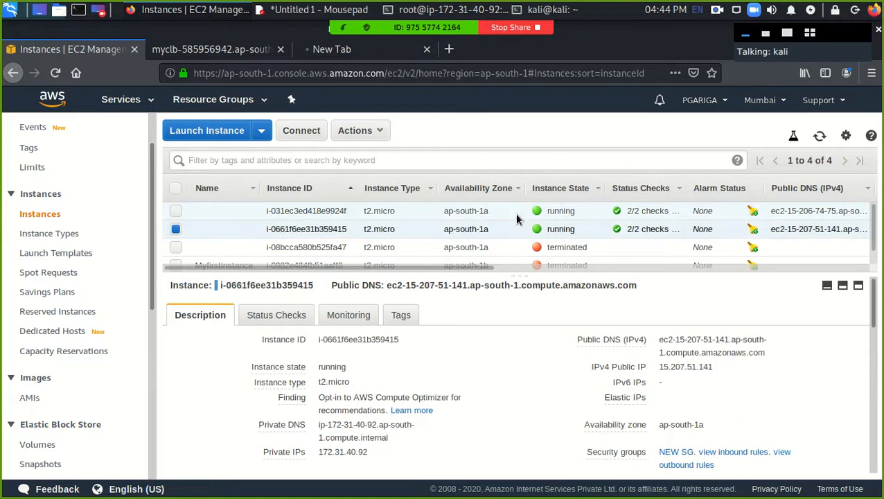
click(516, 215)
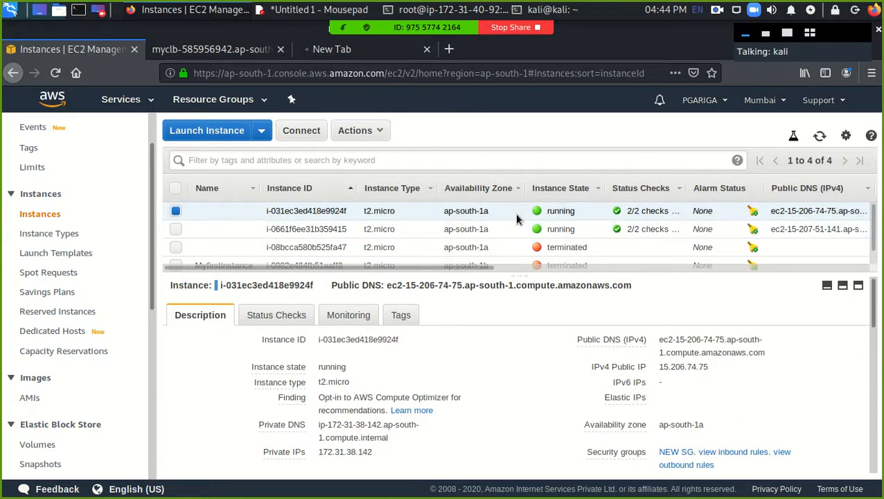
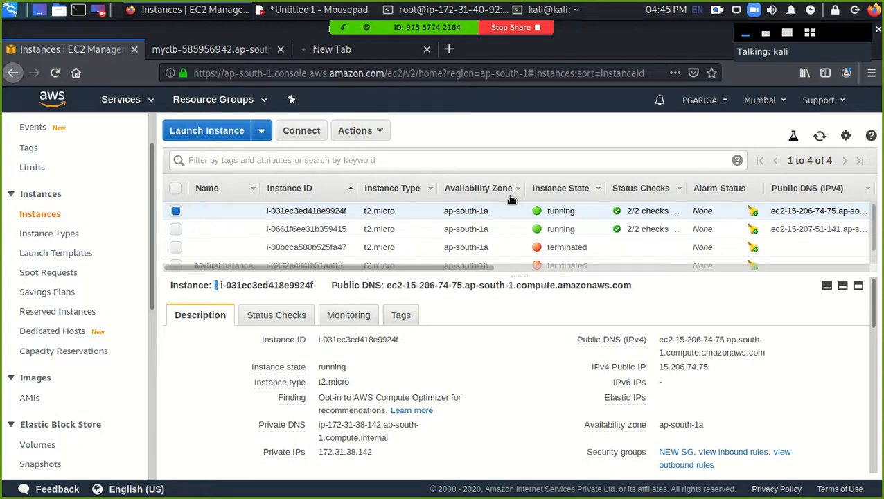
Highlight the full load balancer address on the MyCLB website, then return to the instances list
click(210, 49)
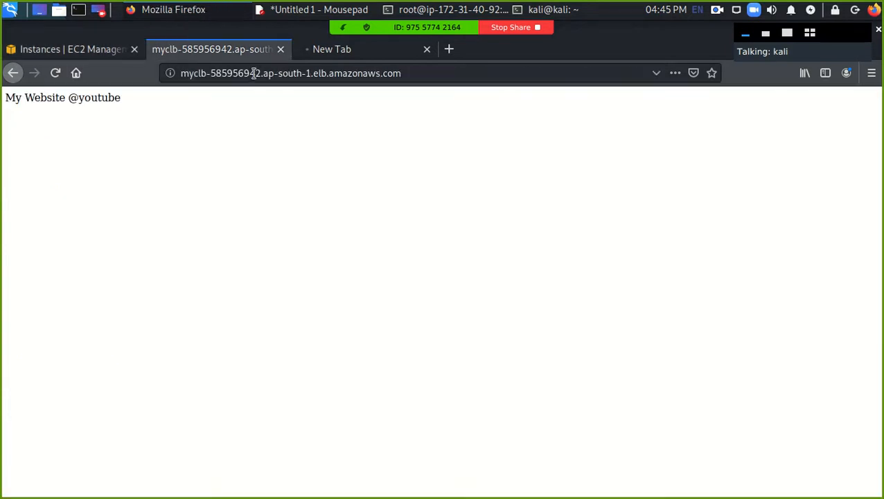
click(254, 73)
drag(422, 75, 161, 74)
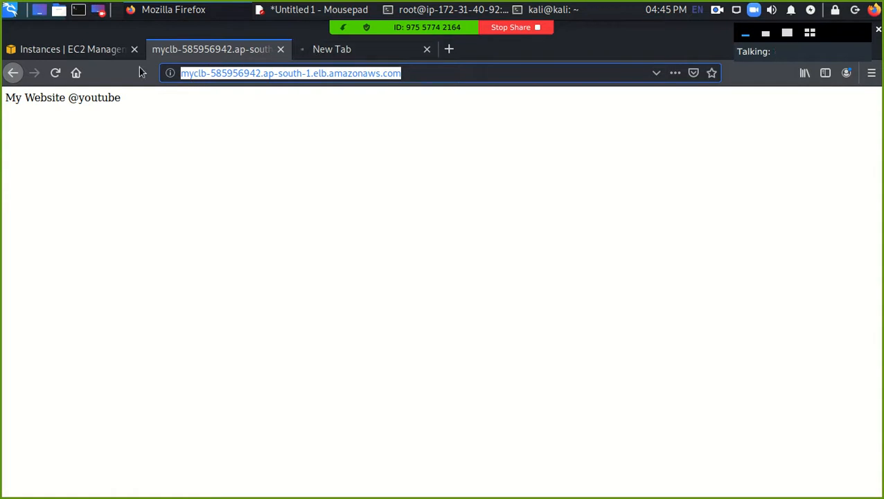
click(103, 56)
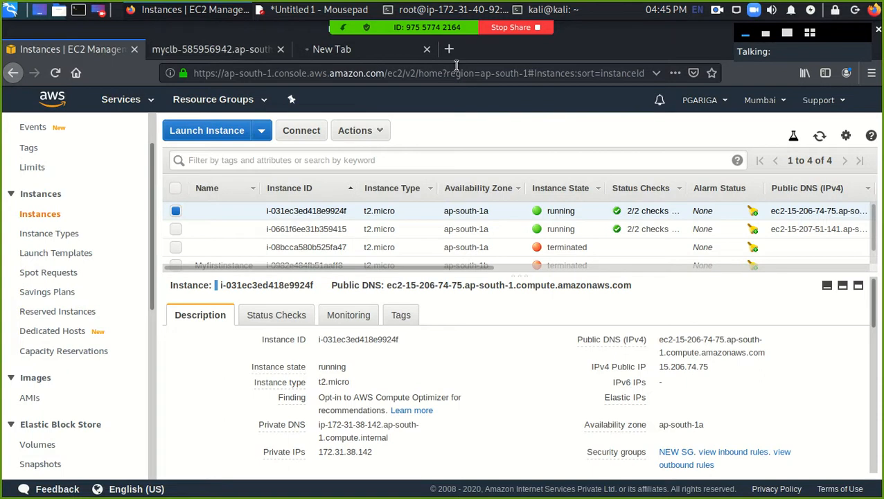
Close the direct-access page and look over the two running instances and the MyCLB website once more
click(427, 49)
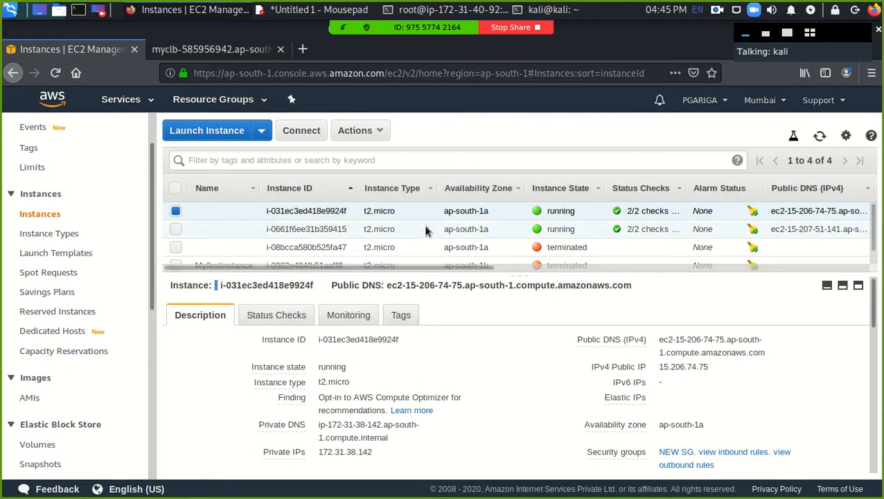
key(Down)
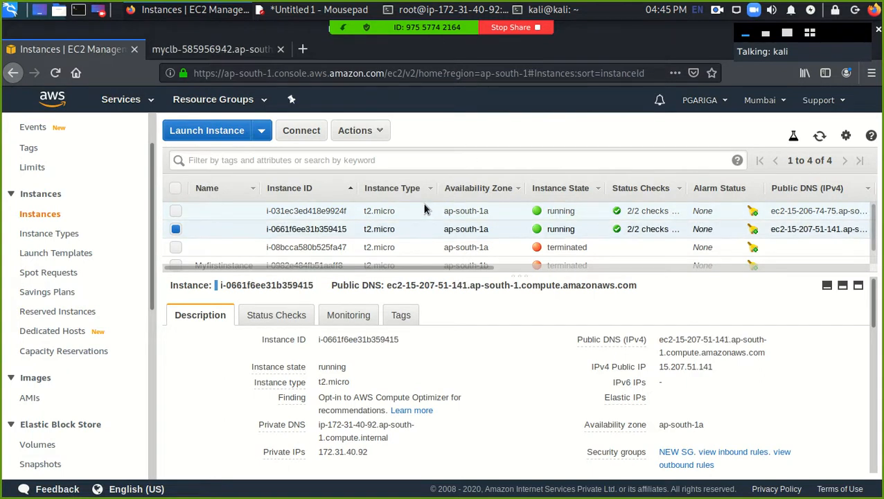
click(457, 207)
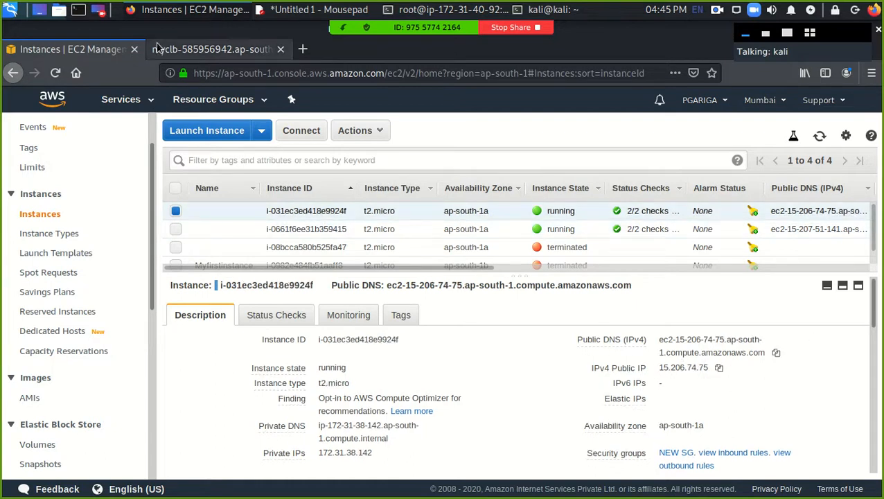
click(178, 50)
click(108, 52)
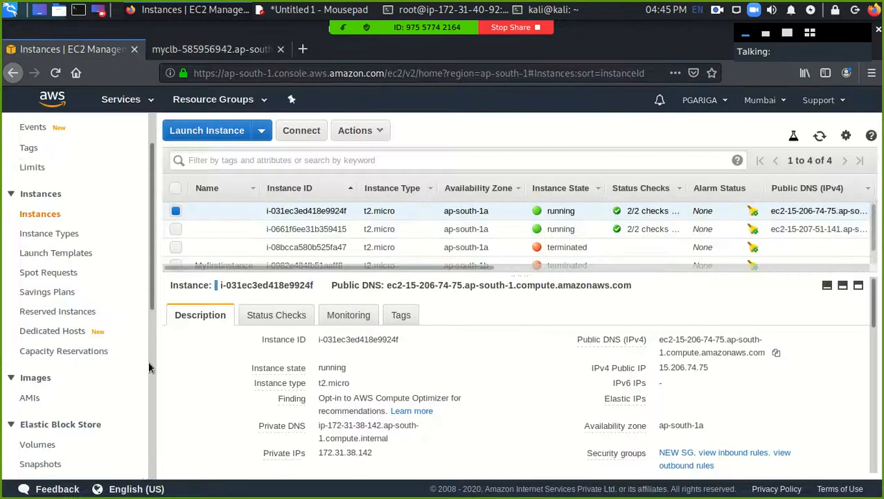
Open the MyCLB load balancer's description and enlarge its details area to review the basic configuration
scroll(108, 413, down, 3)
scroll(111, 405, down, 3)
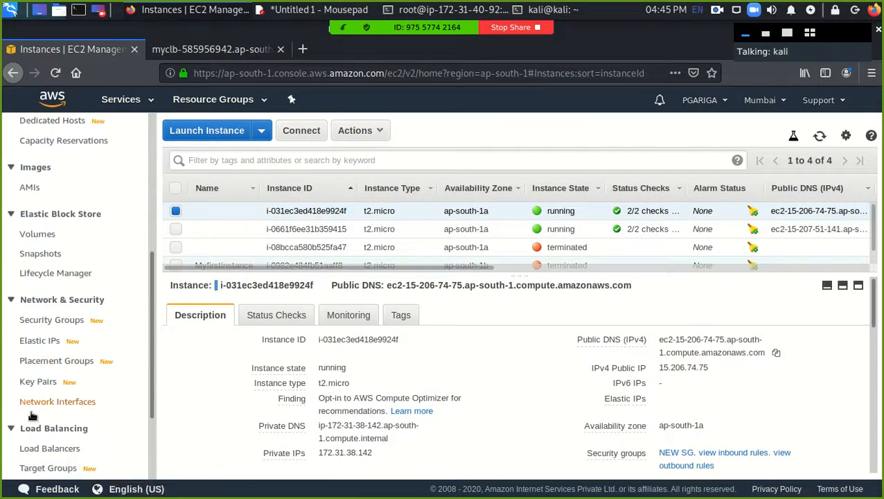
scroll(35, 402, down, 3)
click(45, 343)
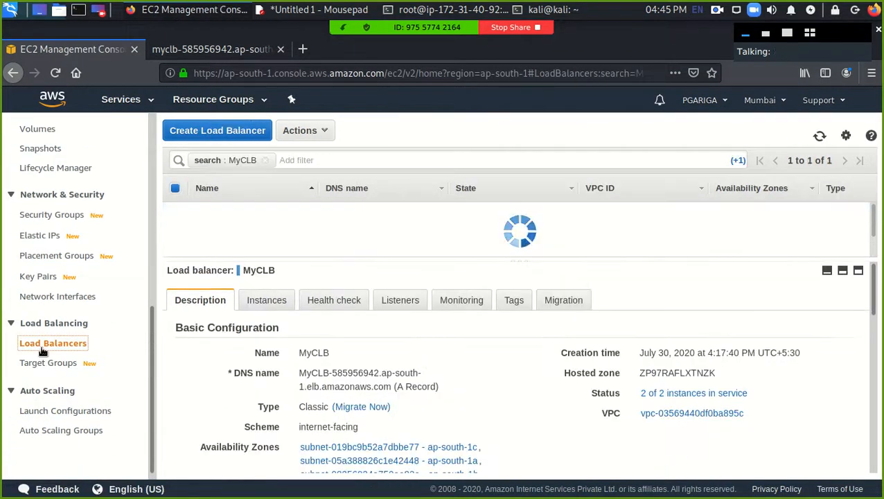
scroll(416, 357, down, 10)
scroll(417, 358, up, 10)
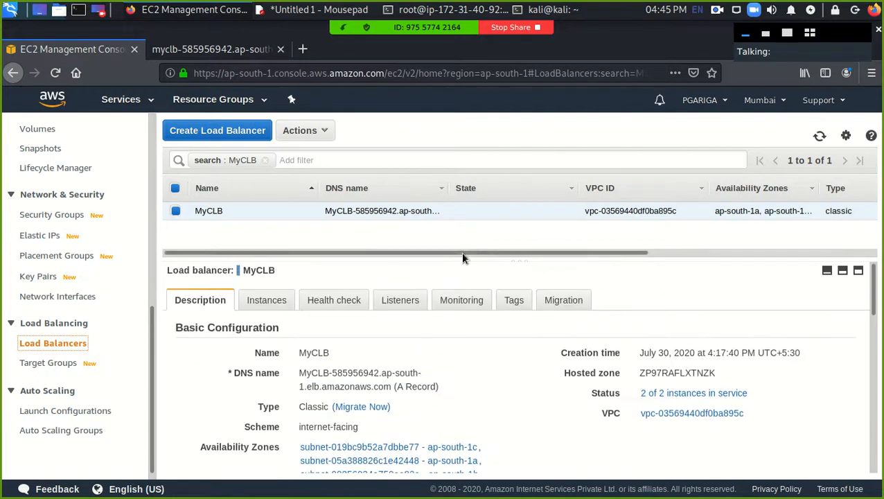
drag(464, 256, 386, 221)
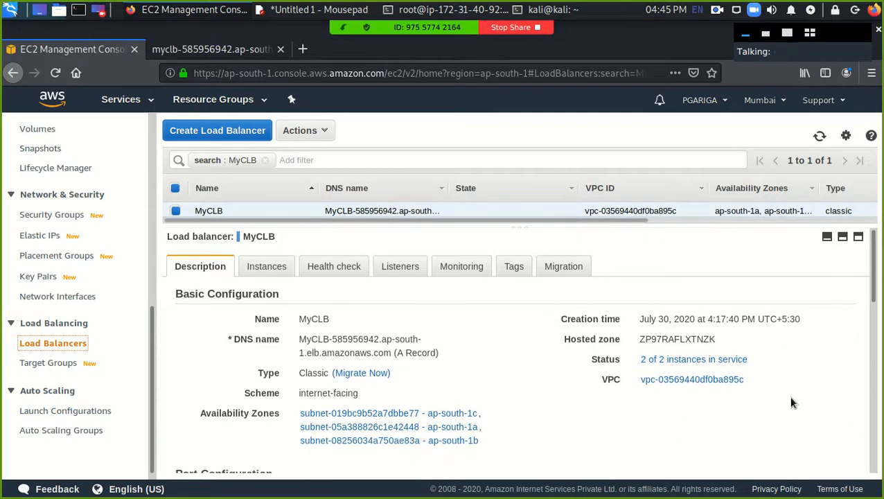